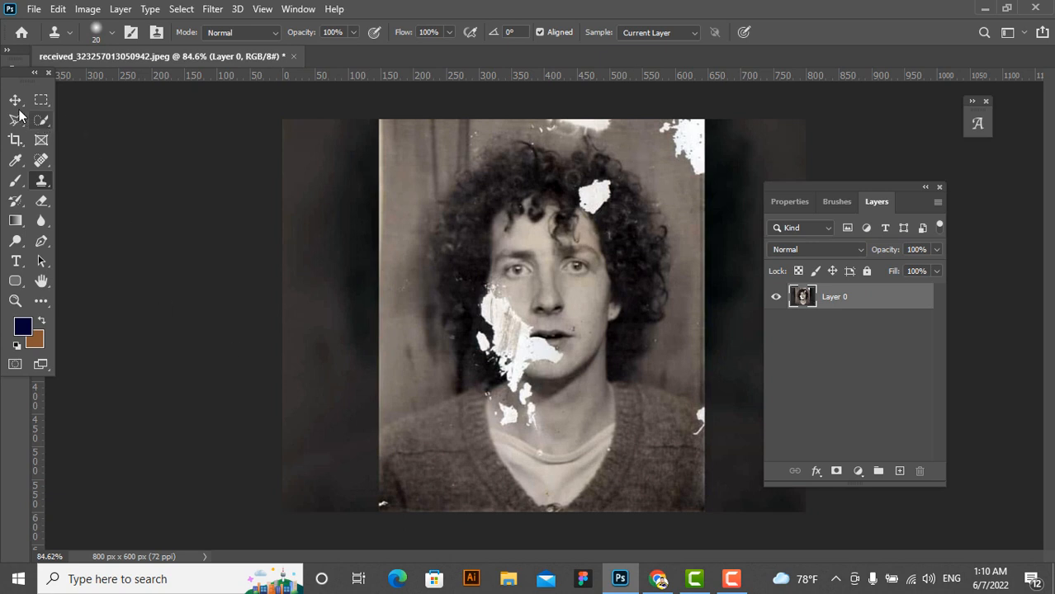
# Apply Auto Tone to the damaged portrait photo
pyautogui.press('v')
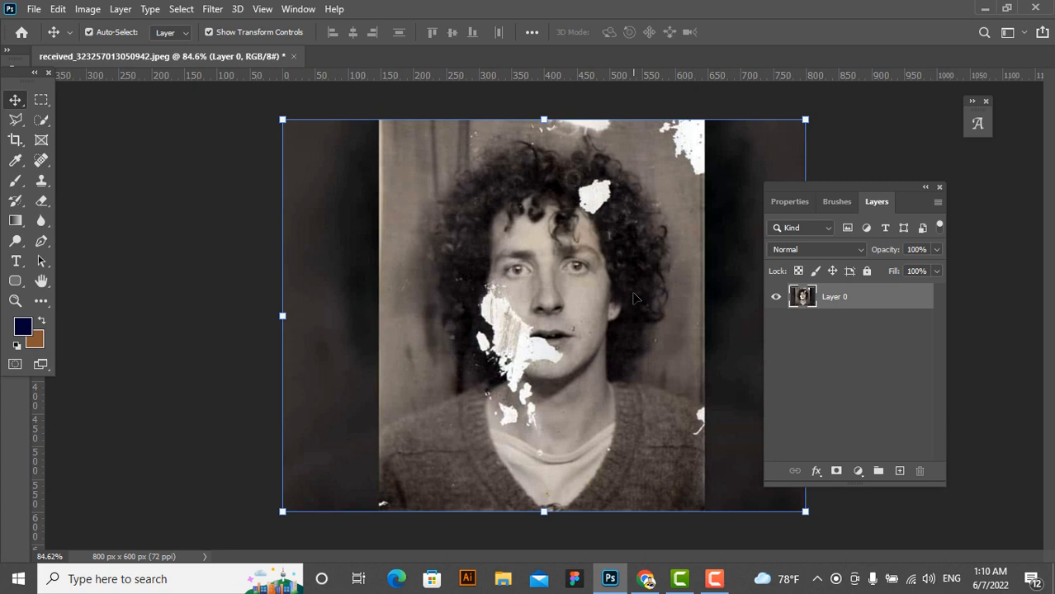
pyautogui.click(85, 9)
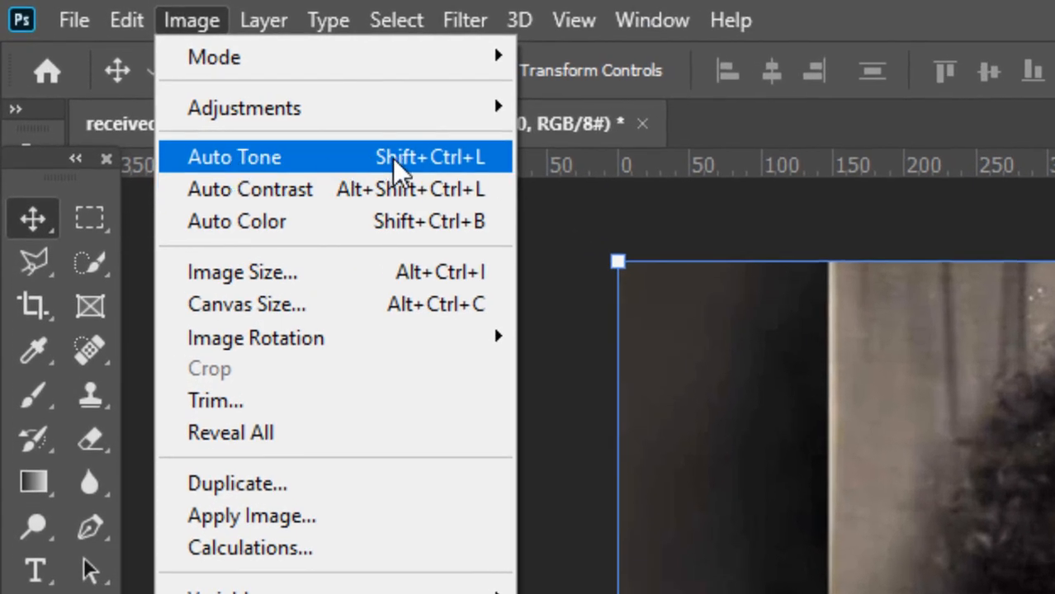
pyautogui.click(377, 165)
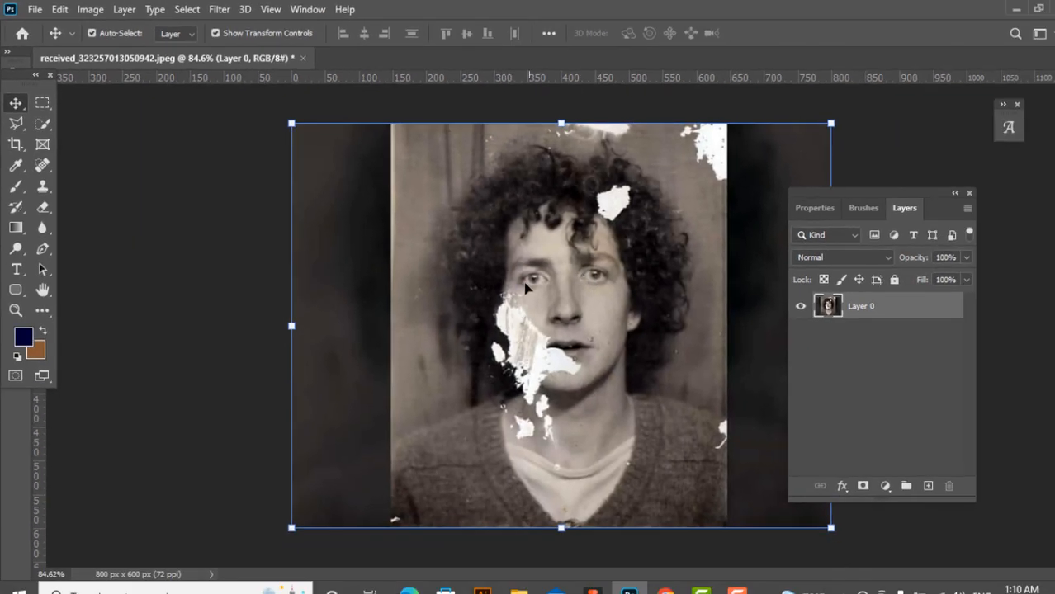
pyautogui.scroll(-3, 518, 299)
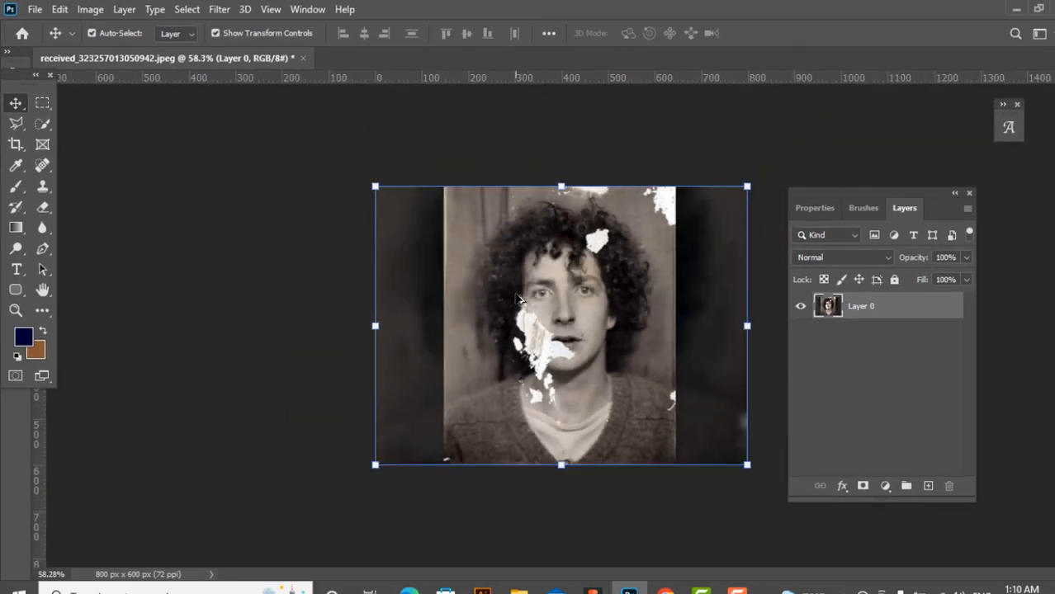
pyautogui.scroll(2, 631, 334)
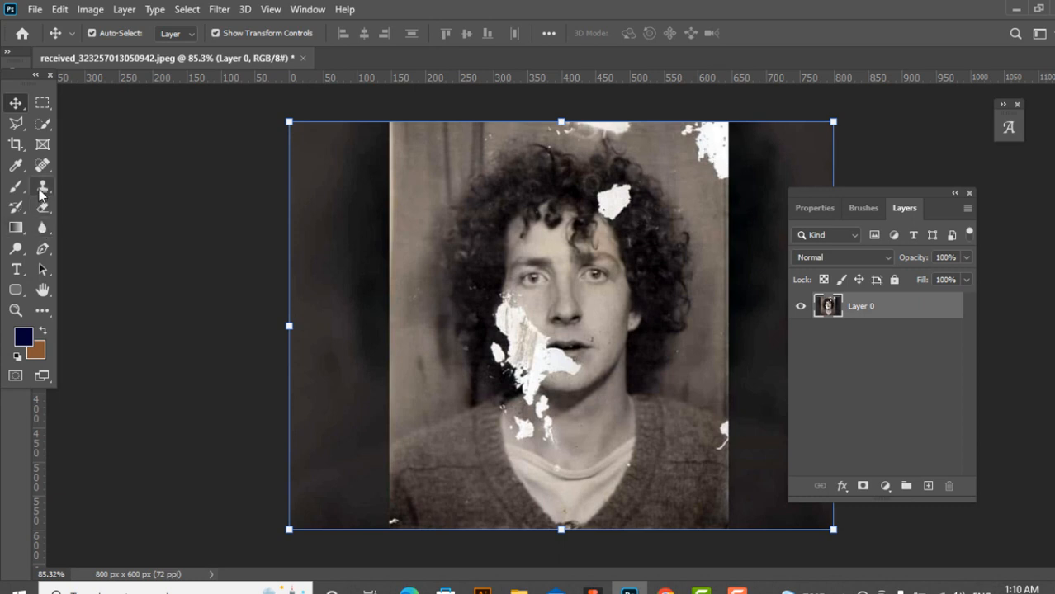
pyautogui.moveTo(43, 187); pyautogui.dragTo(85, 195)
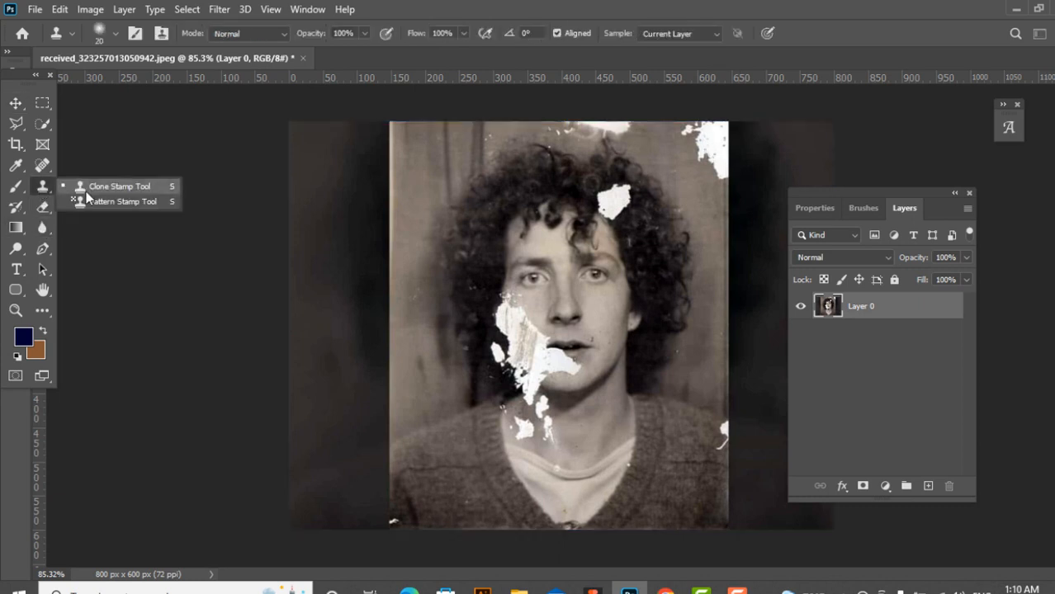
pyautogui.click(130, 188)
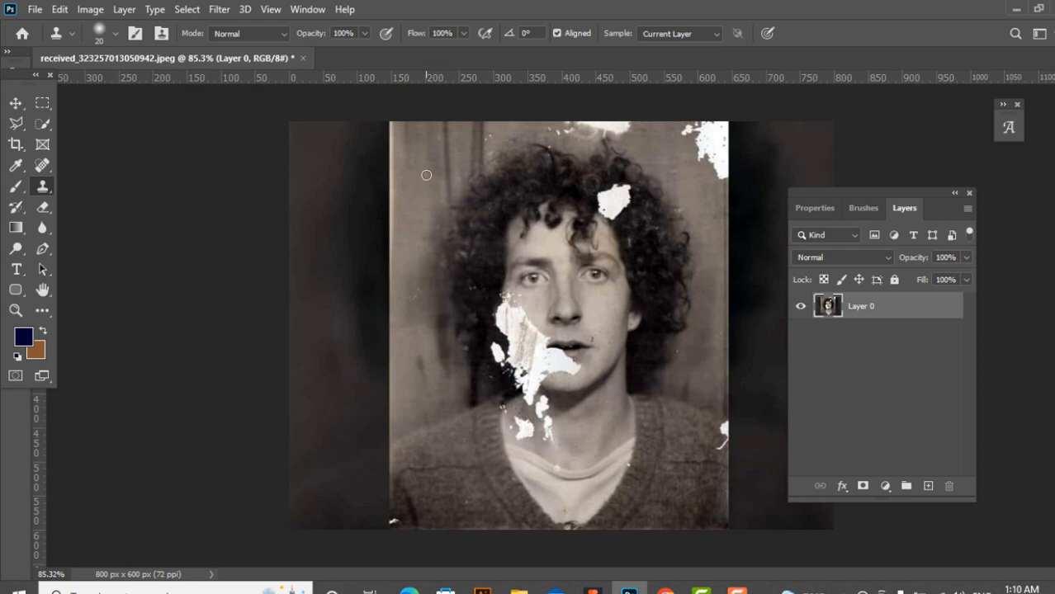
pyautogui.press(']')
# Outline the clean background in the photo's upper-left corner with the Polygonal Lasso and copy it to a new layer
pyautogui.click(16, 123)
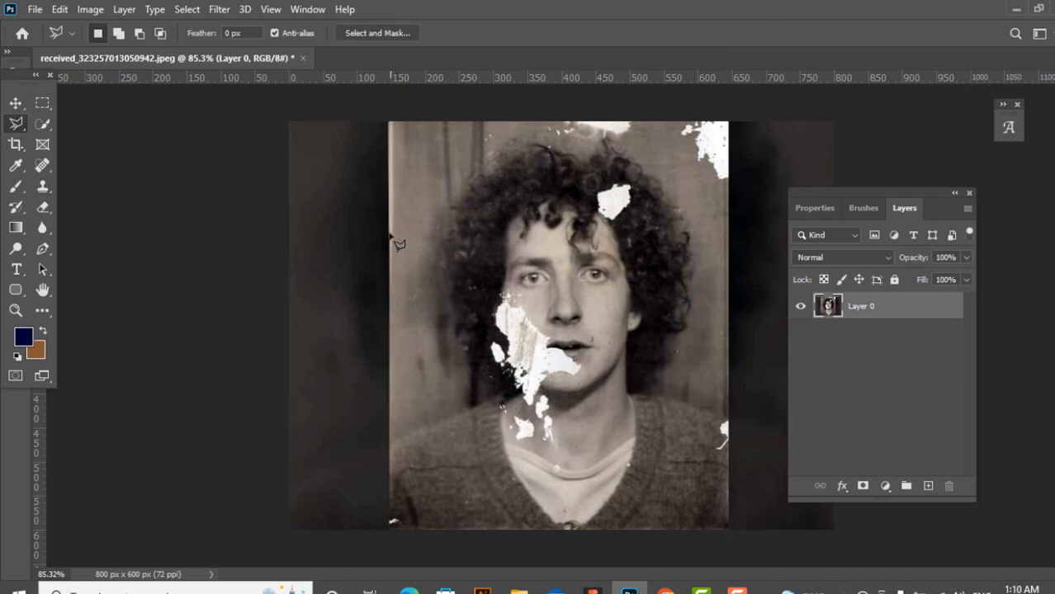
pyautogui.click(436, 233)
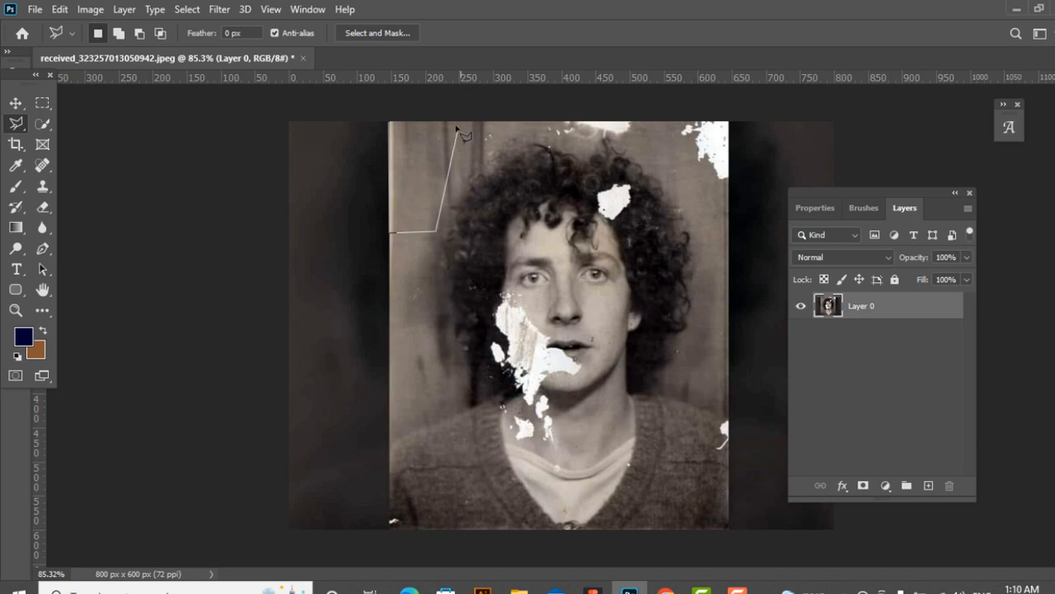
pyautogui.click(393, 126)
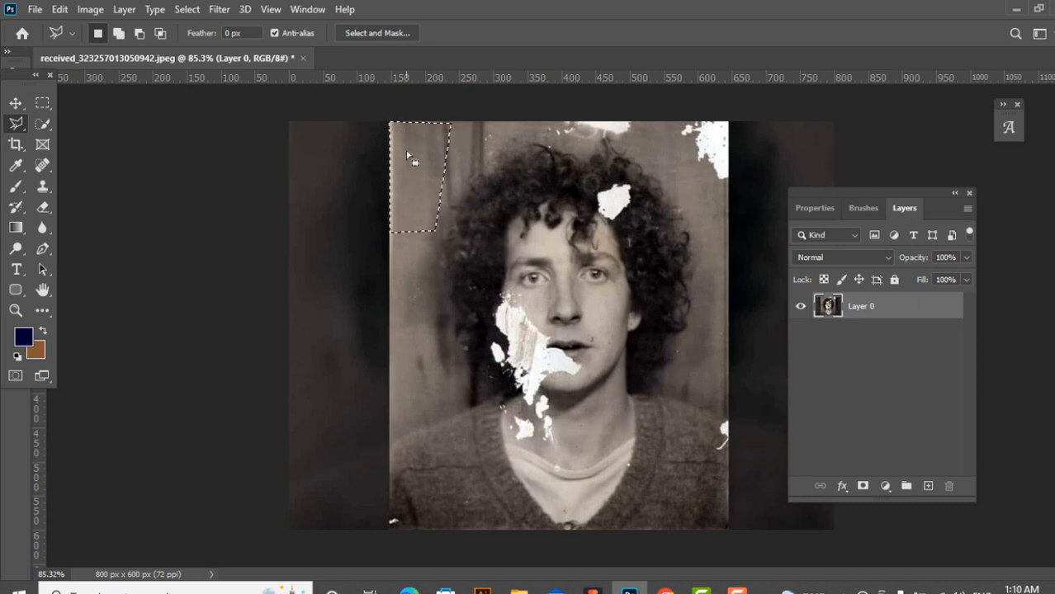
pyautogui.rightClick(424, 155)
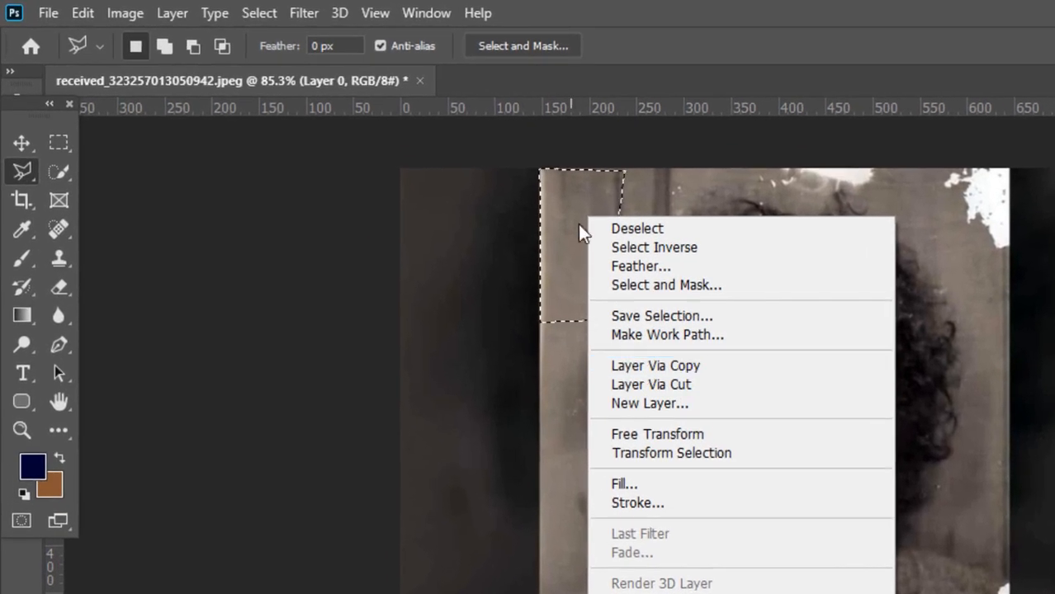
pyautogui.rightClick(425, 162)
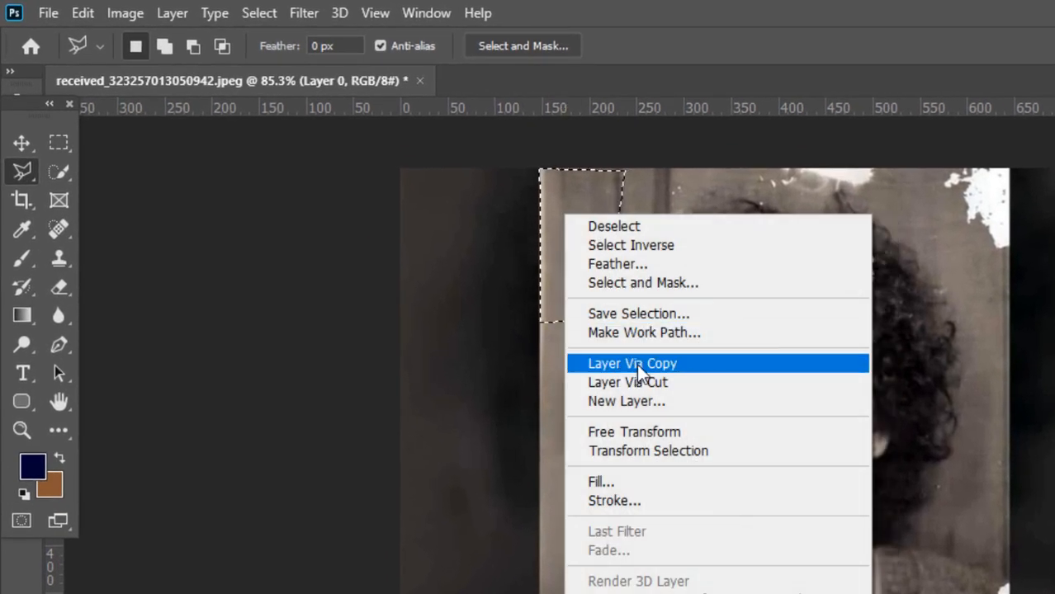
pyautogui.click(619, 369)
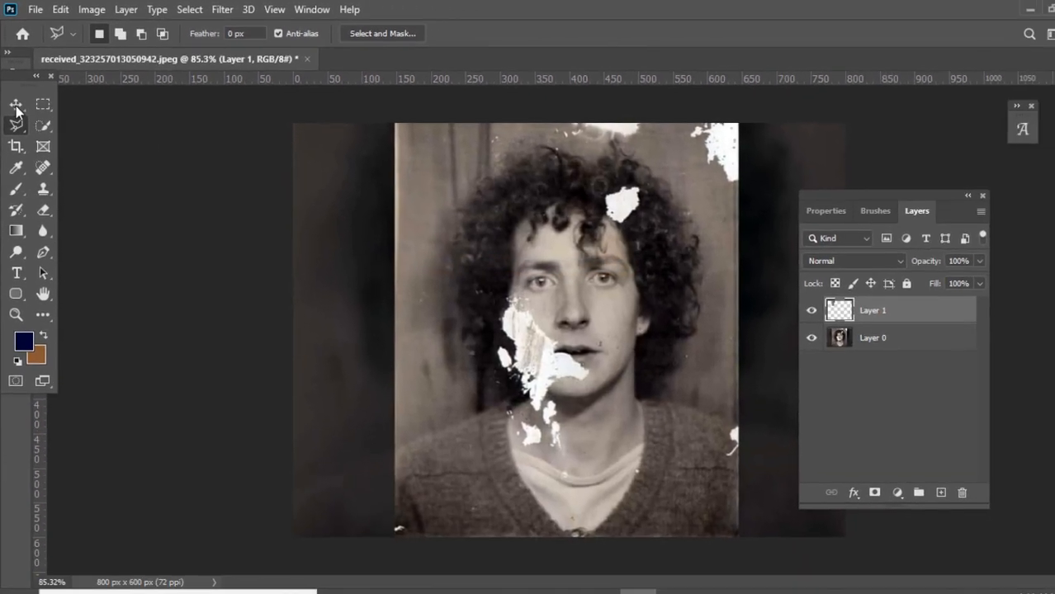
# Move the copied background patch over the white damage in the photo's upper-right corner, flip it horizontally and align it with the photo's edge
pyautogui.click(16, 105)
pyautogui.moveTo(425, 167); pyautogui.dragTo(715, 163)
pyautogui.click(60, 9)
pyautogui.moveTo(110, 369)
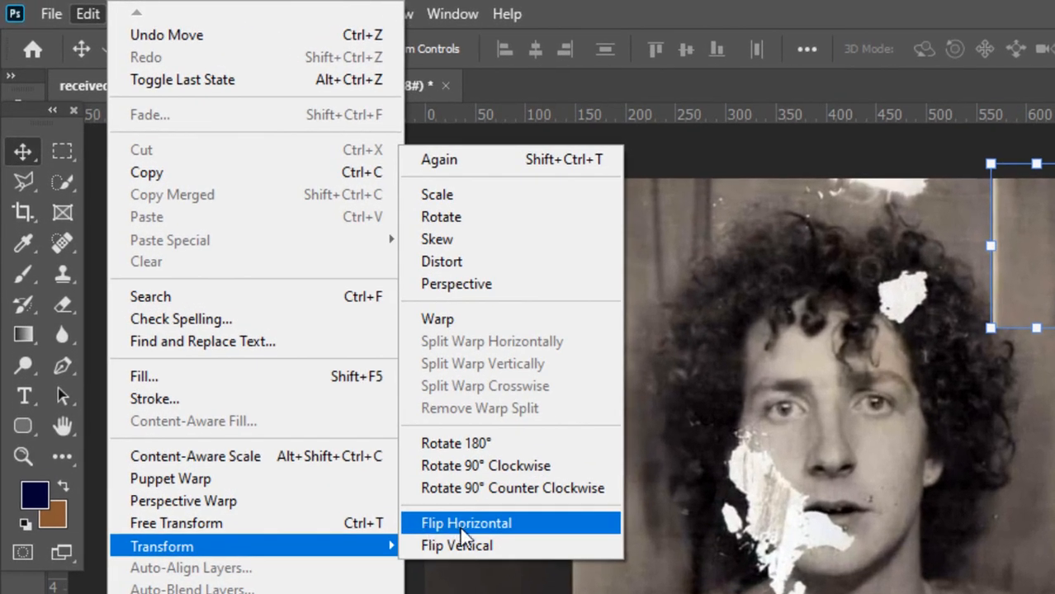
pyautogui.click(460, 525)
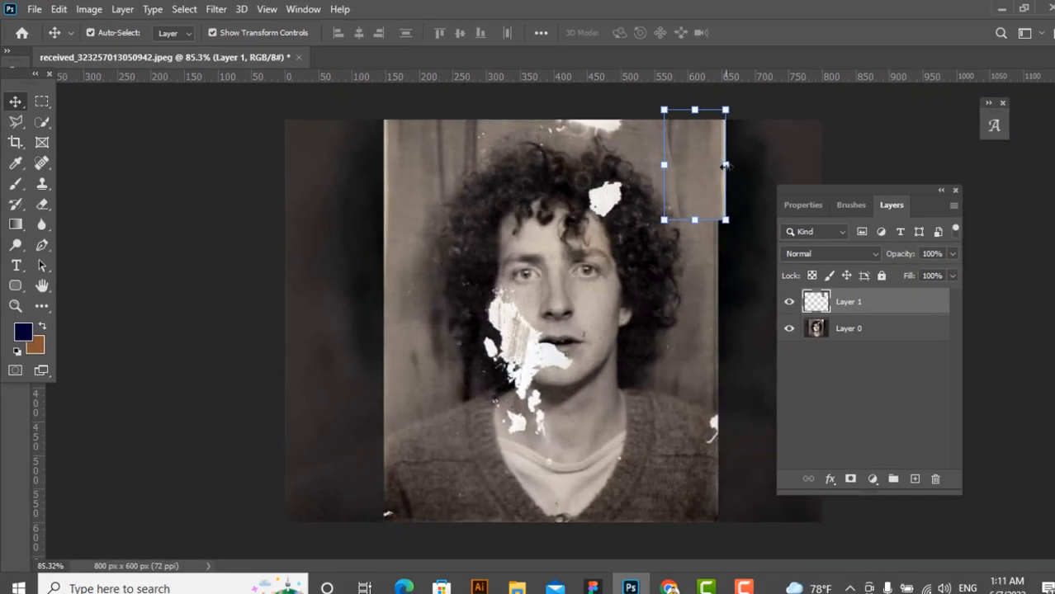
pyautogui.click(760, 171)
pyautogui.hotkey('ctrl', '0')
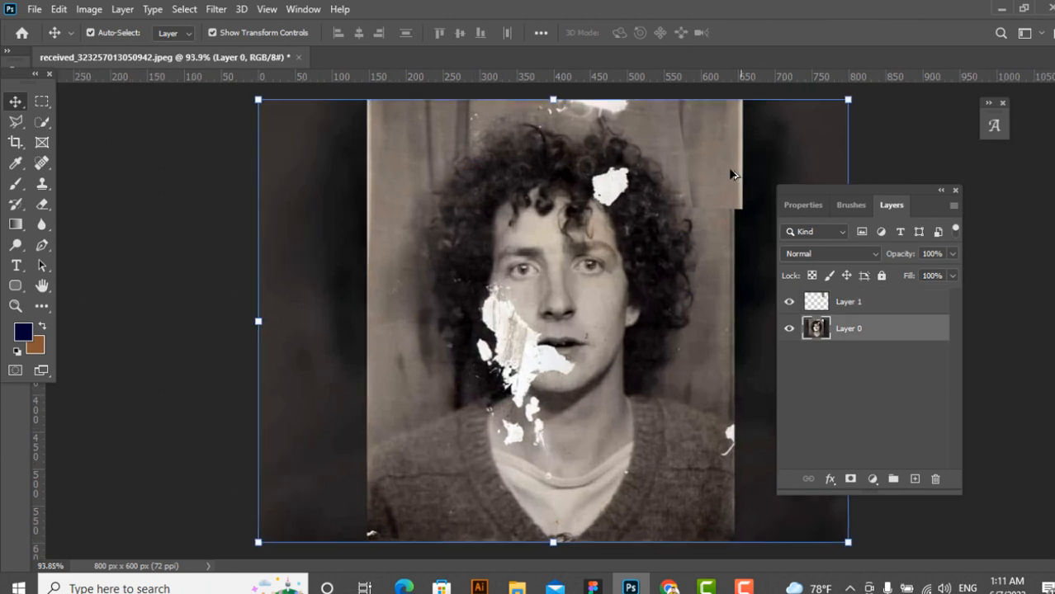
pyautogui.moveTo(732, 176); pyautogui.dragTo(714, 174)
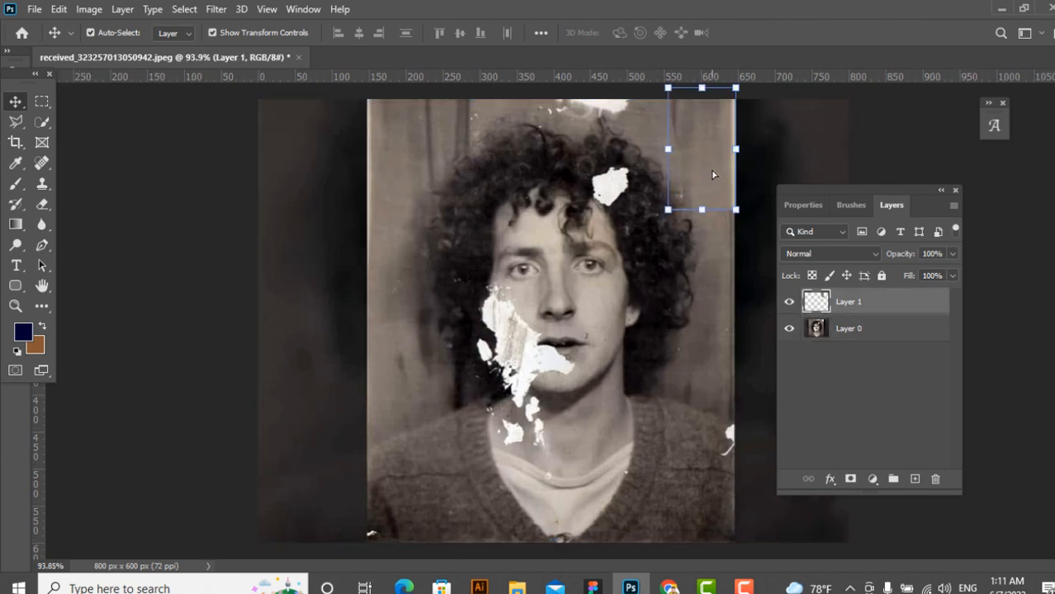
# Blend the corner patch's edges into the background using the Eraser with a Soft Round brush at size 45
pyautogui.click(42, 205)
pyautogui.click(102, 208)
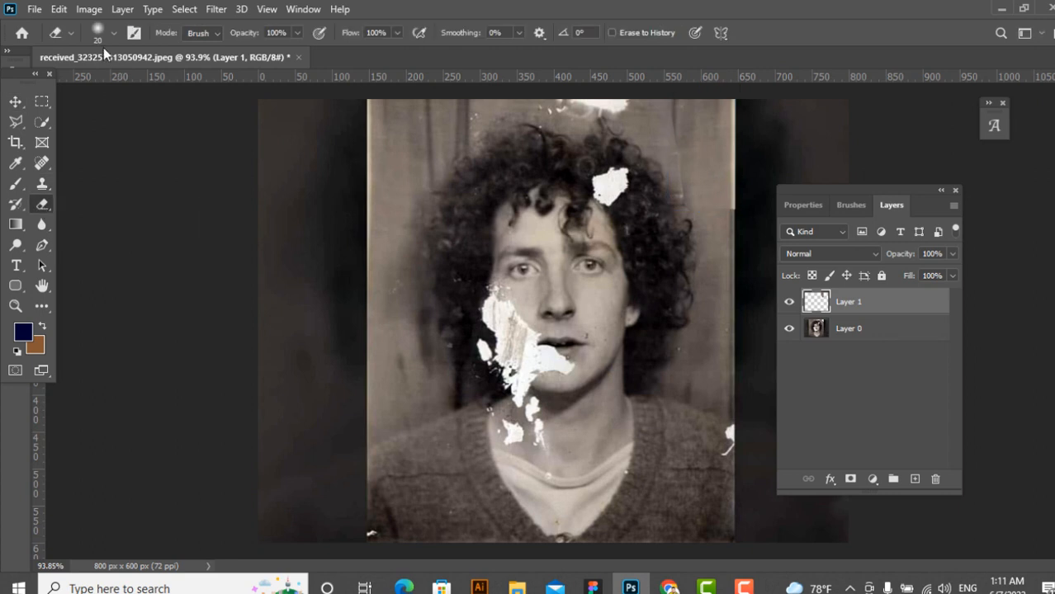
pyautogui.click(113, 33)
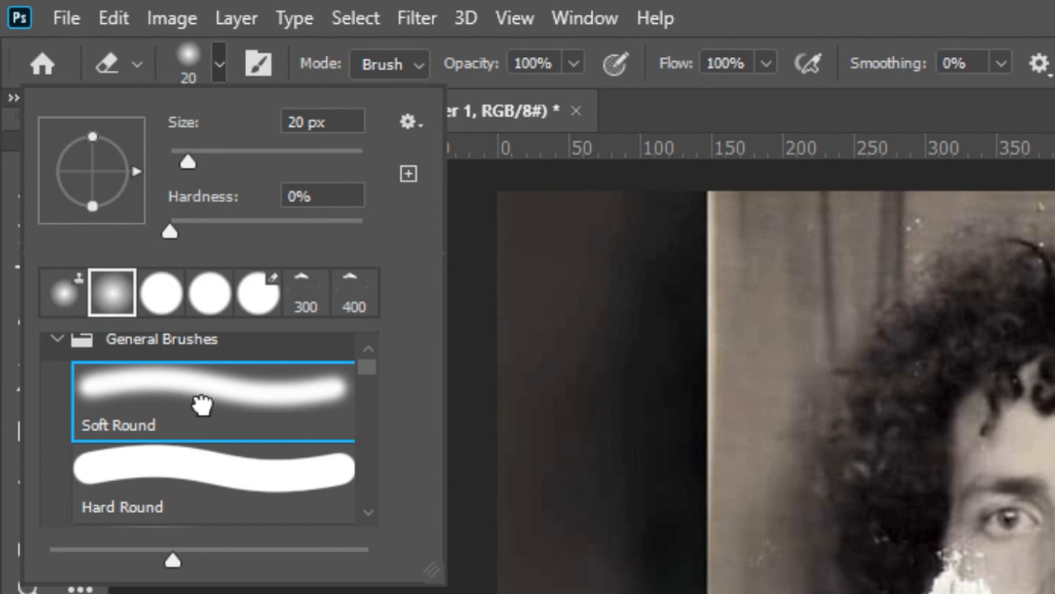
pyautogui.doubleClick(202, 405)
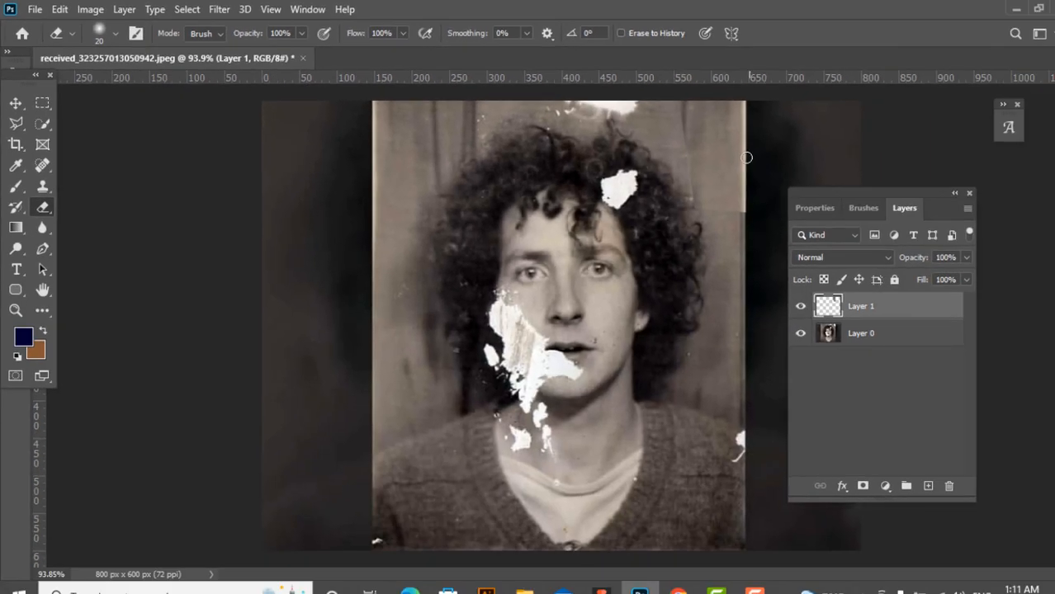
pyautogui.scroll(3, 743, 153)
pyautogui.scroll(3, 713, 183)
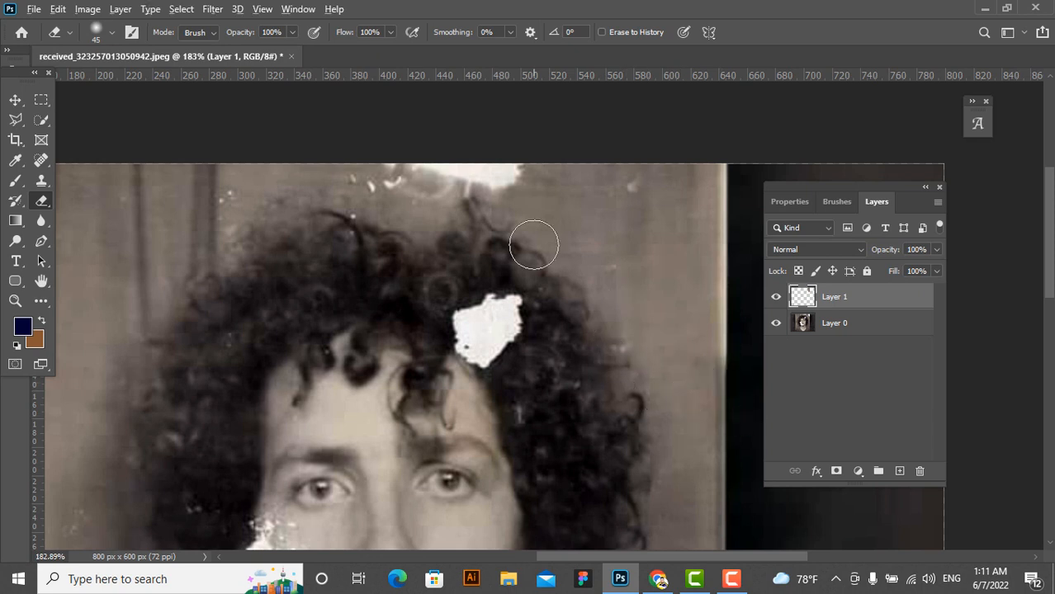
pyautogui.scroll(-2, 534, 251)
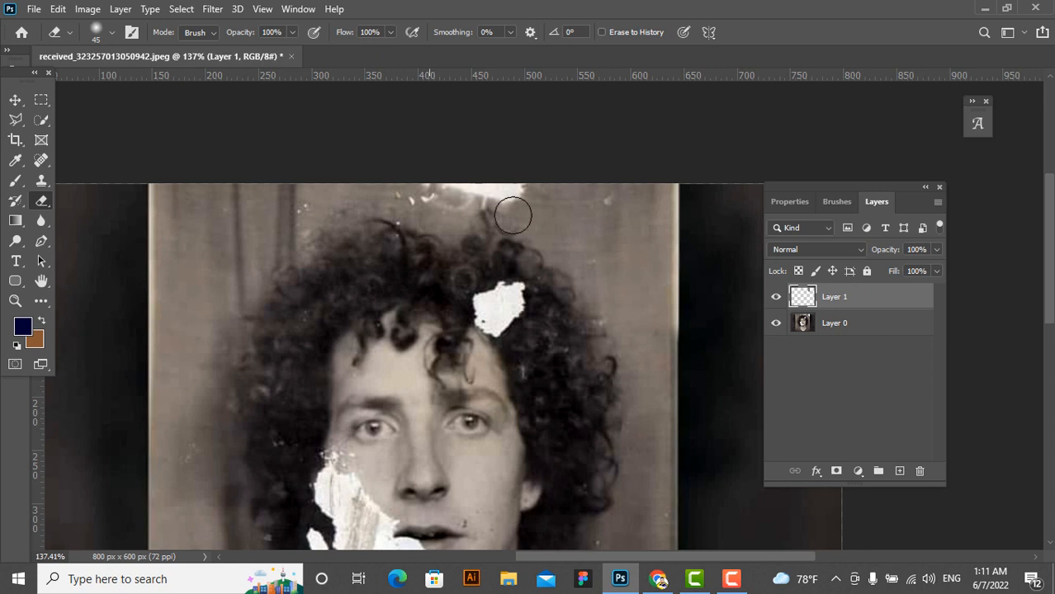
# Duplicate Layer 0 and merge the copy with the patch on Layer 1, keeping the original Layer 0 underneath
pyautogui.keyDown('shift'); pyautogui.click(838, 323); pyautogui.keyUp('shift')
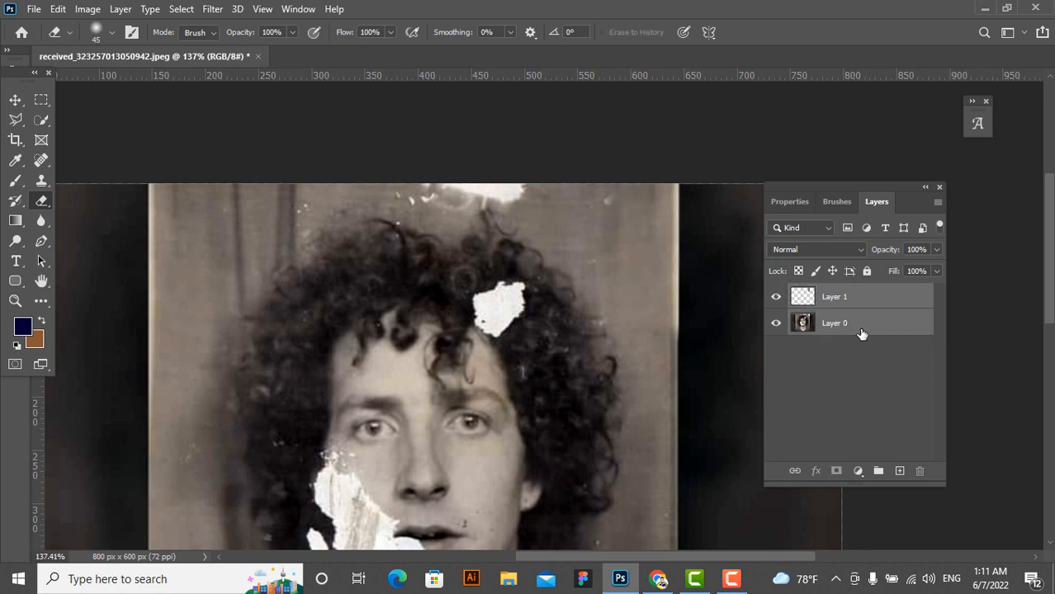
pyautogui.click(861, 333)
pyautogui.hotkey('ctrl', 'j')
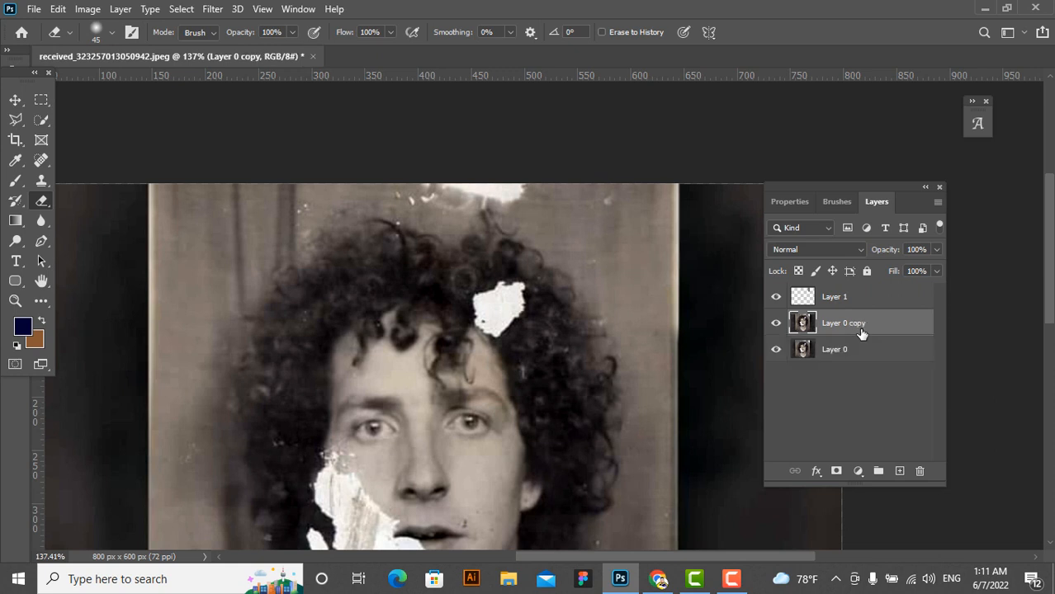
pyautogui.click(850, 306)
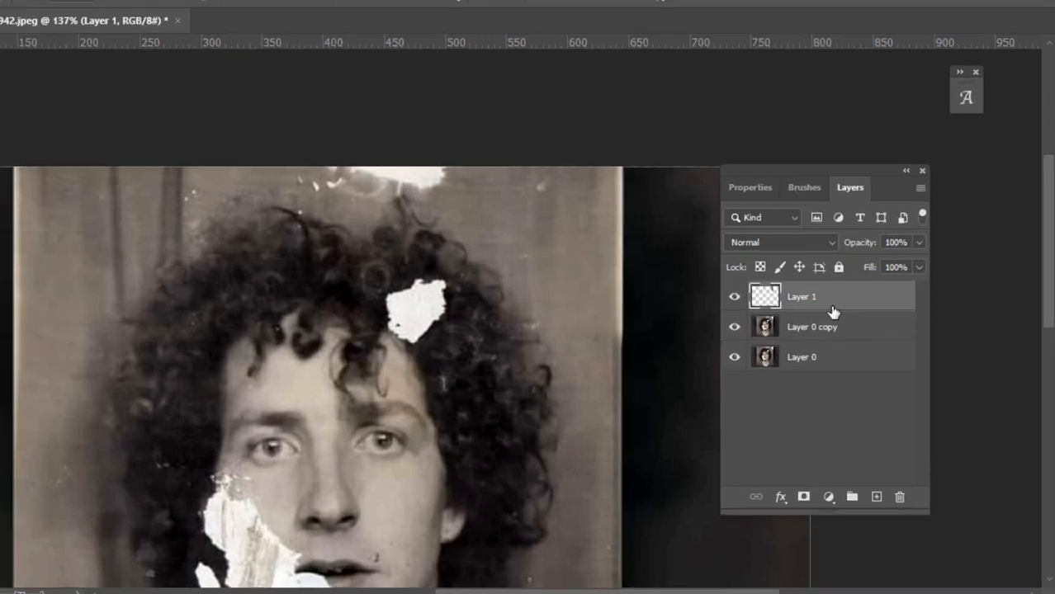
pyautogui.click(859, 323)
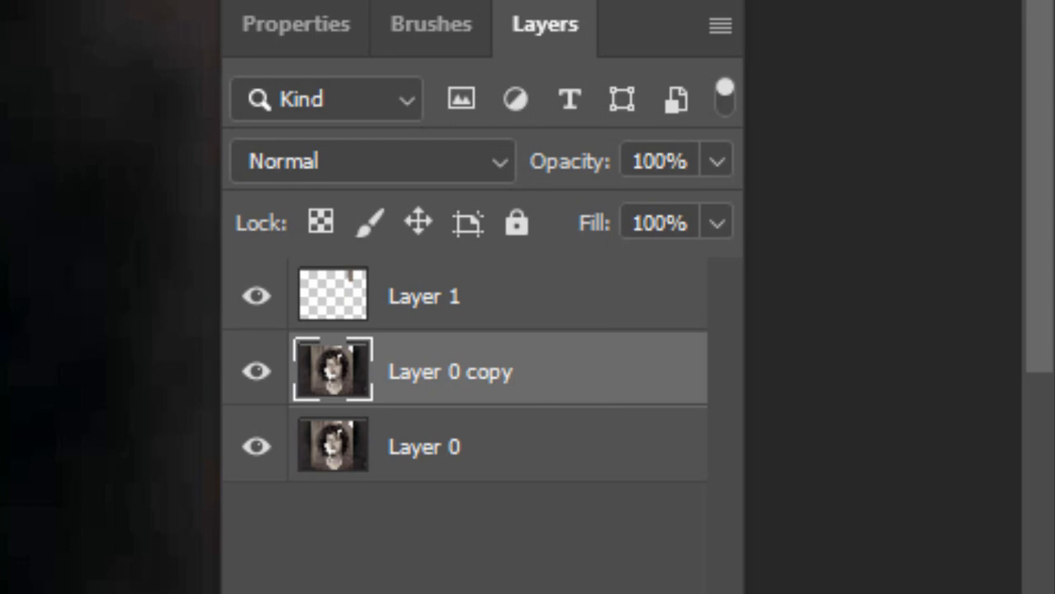
pyautogui.keyDown('shift'); pyautogui.click(478, 314); pyautogui.keyUp('shift')
pyautogui.hotkey('ctrl', 'e')
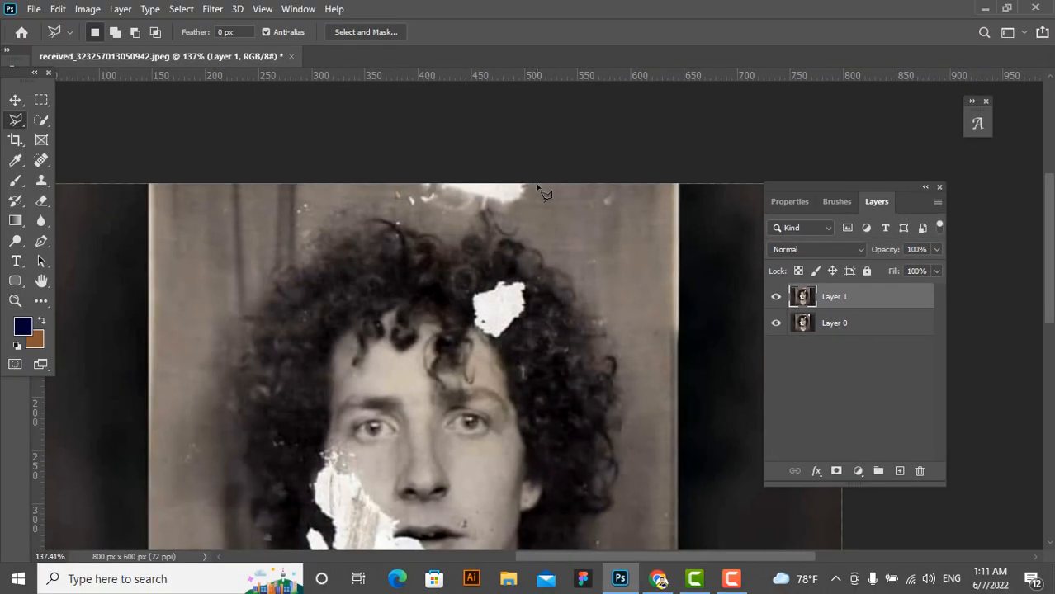
# Copy a polygonal piece of the repaired upper-right background to a new layer and place it over the white damage above the hair
pyautogui.click(670, 227)
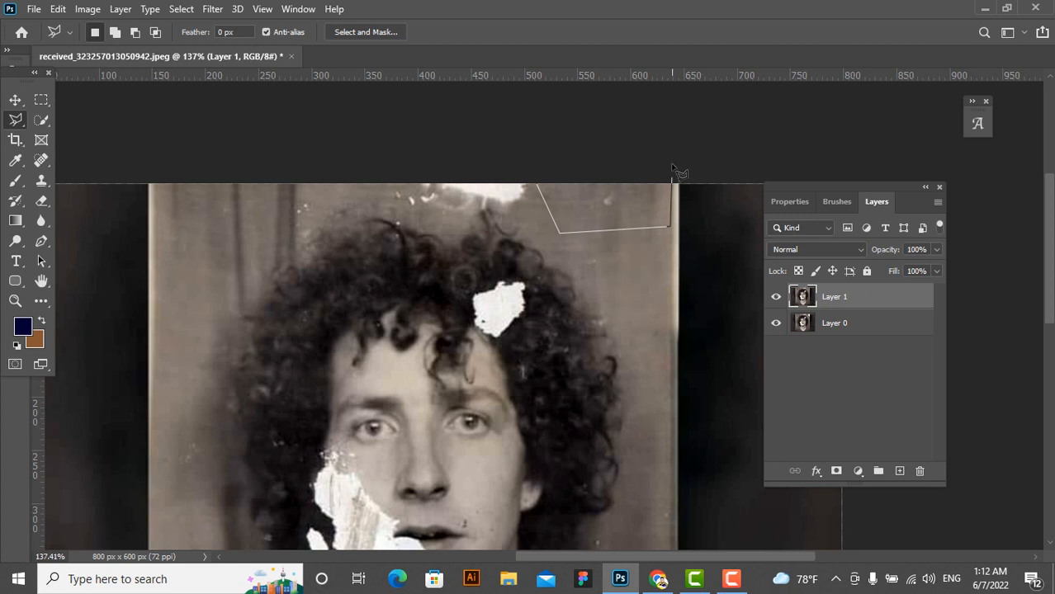
pyautogui.click(538, 188)
pyautogui.rightClick(604, 206)
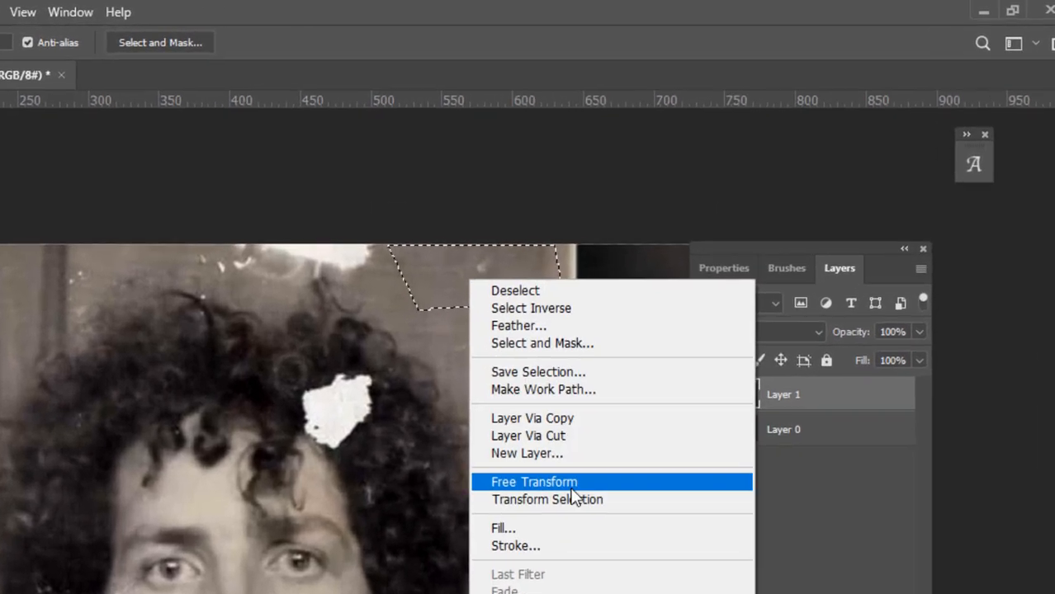
pyautogui.click(658, 313)
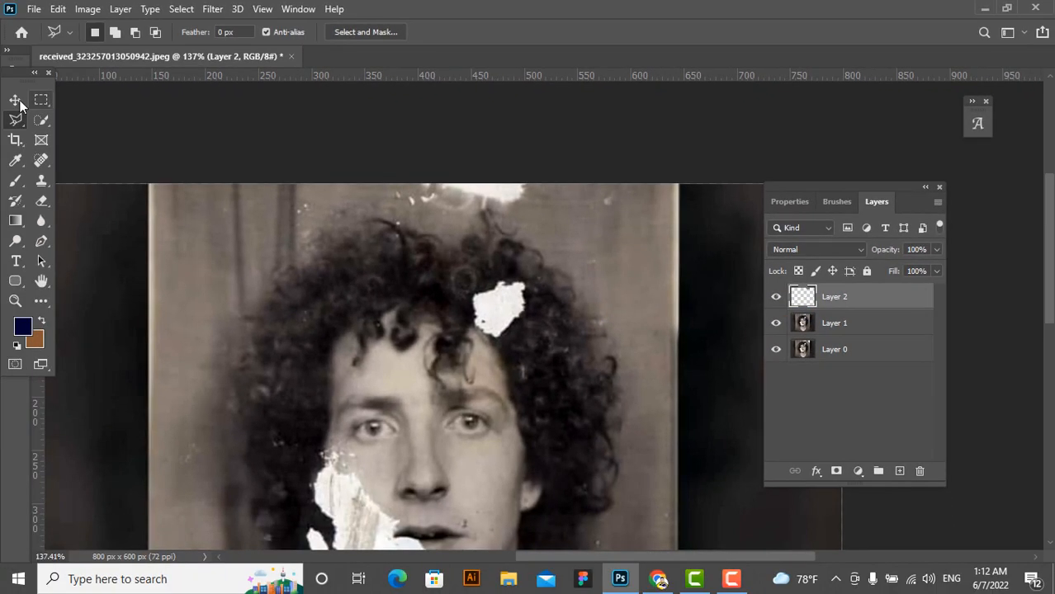
pyautogui.click(16, 101)
pyautogui.moveTo(632, 197); pyautogui.dragTo(480, 190)
# Erase the edges of the patch above the hair with the soft eraser at size 45 to blend it, then deselect the layer
pyautogui.rightClick(41, 201)
pyautogui.click(102, 202)
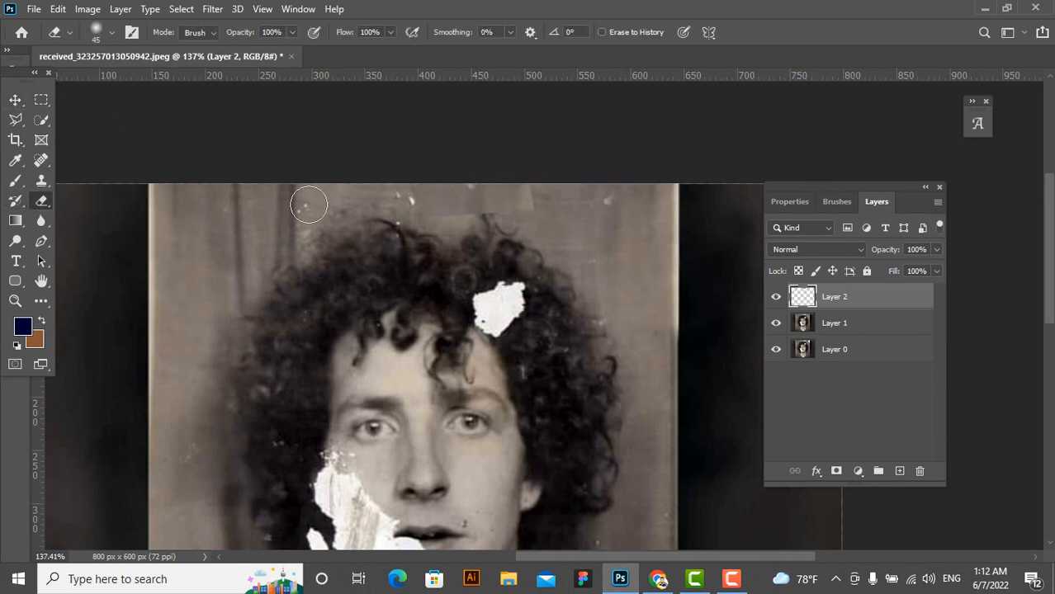
pyautogui.moveTo(397, 186)
pyautogui.mouseDown()
pyautogui.moveTo(401, 209)
pyautogui.moveTo(449, 228)
pyautogui.moveTo(548, 231)
pyautogui.moveTo(522, 229)
pyautogui.moveTo(551, 203)
pyautogui.moveTo(539, 202)
pyautogui.moveTo(553, 202)
pyautogui.moveTo(565, 229)
pyautogui.moveTo(547, 204)
pyautogui.moveTo(555, 220)
pyautogui.mouseUp()
pyautogui.hotkey('ctrl', 'shift', 'z')
pyautogui.moveTo(548, 221)
pyautogui.mouseDown()
pyautogui.moveTo(549, 210)
pyautogui.moveTo(497, 226)
pyautogui.moveTo(419, 229)
pyautogui.moveTo(389, 193)
pyautogui.moveTo(367, 235)
pyautogui.mouseUp()
pyautogui.click(17, 101)
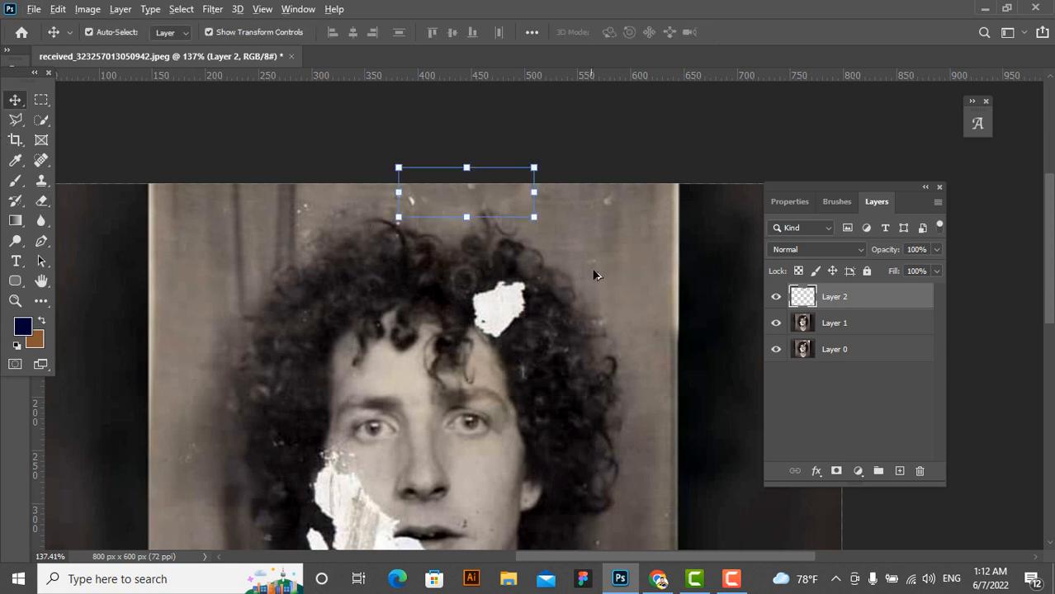
pyautogui.scroll(-2, 598, 267)
pyautogui.click(636, 170)
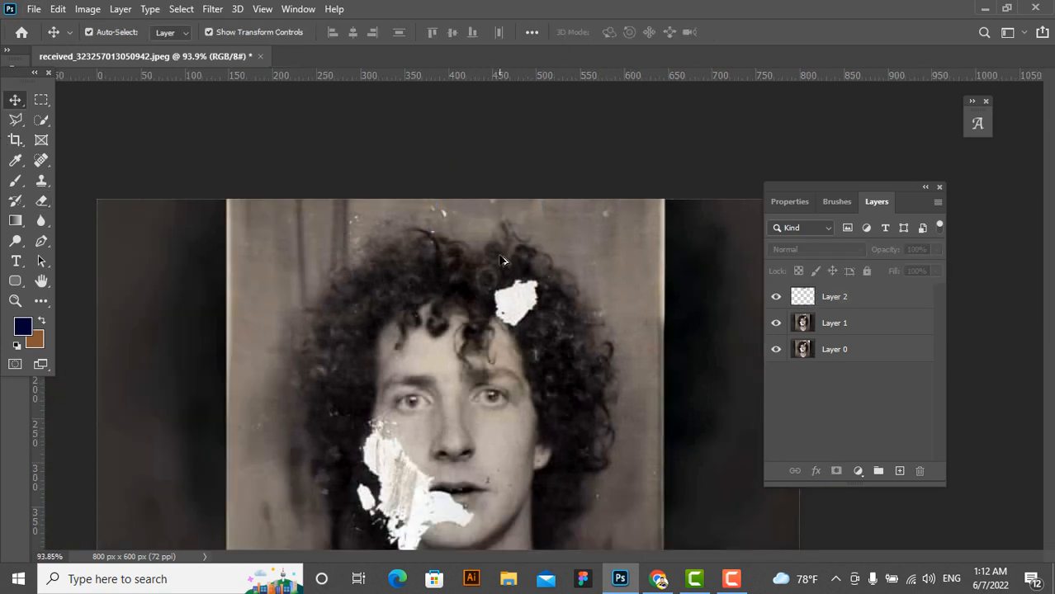
pyautogui.scroll(-2, 502, 260)
pyautogui.scroll(-1, 388, 231)
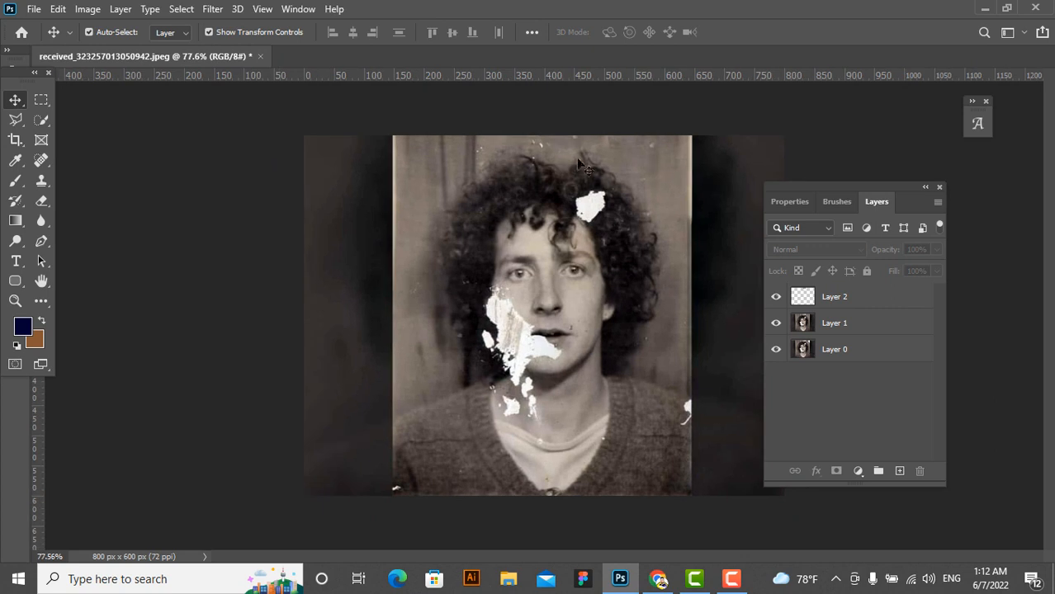
pyautogui.scroll(1, 672, 166)
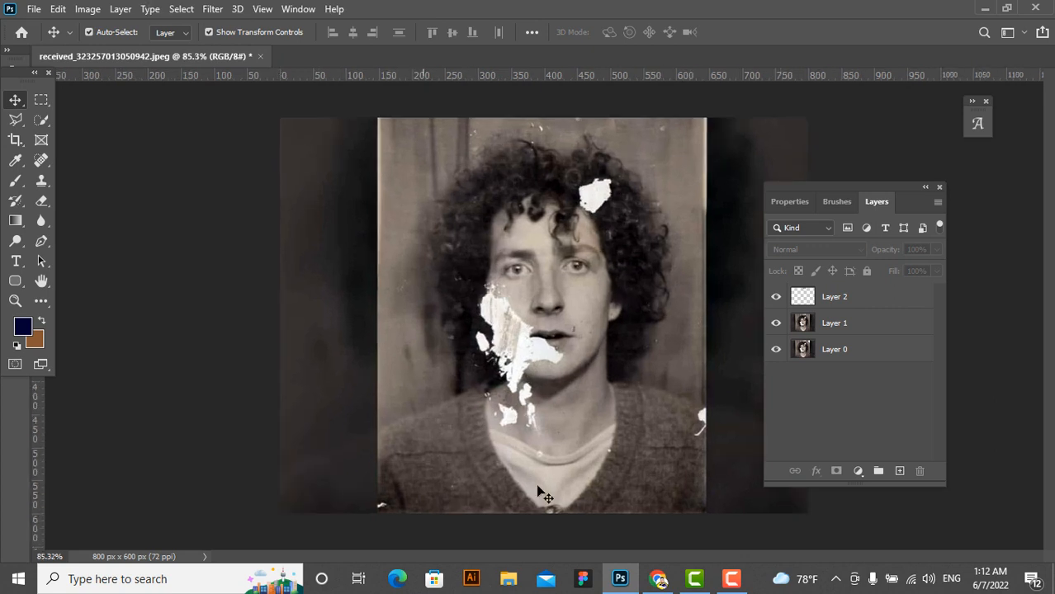
# Merge Layer 1 and the hair-top patch on Layer 2 into one layer above Layer 0
pyautogui.click(855, 331)
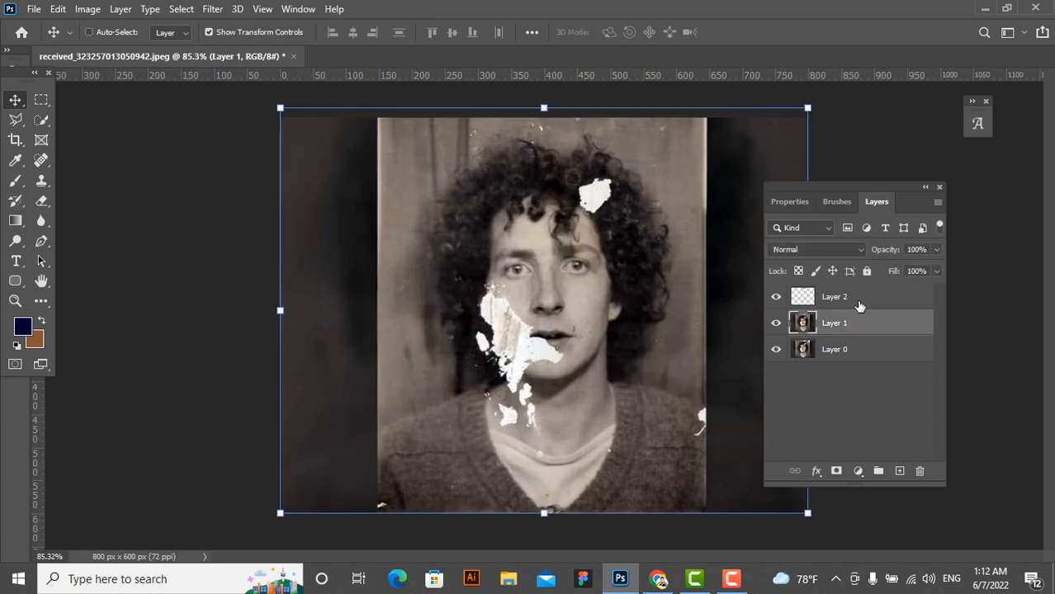
pyautogui.keyDown('shift'); pyautogui.click(858, 305); pyautogui.keyUp('shift')
pyautogui.hotkey('ctrl', 'e')
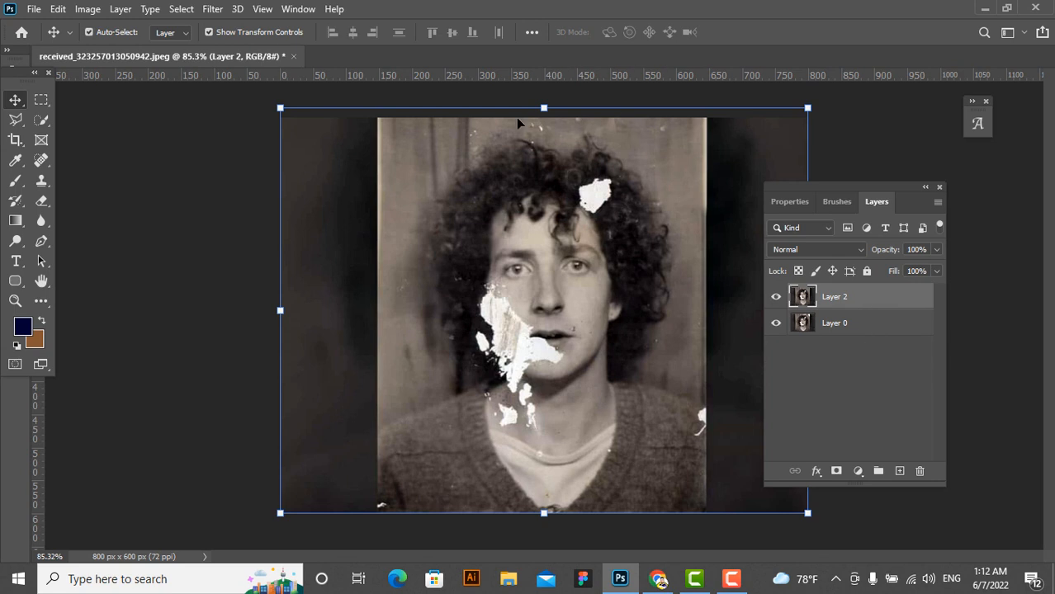
# Activate the Clone Stamp tool and set its soft brush to size 70 for the white spot in the hair
pyautogui.scroll(3, 645, 194)
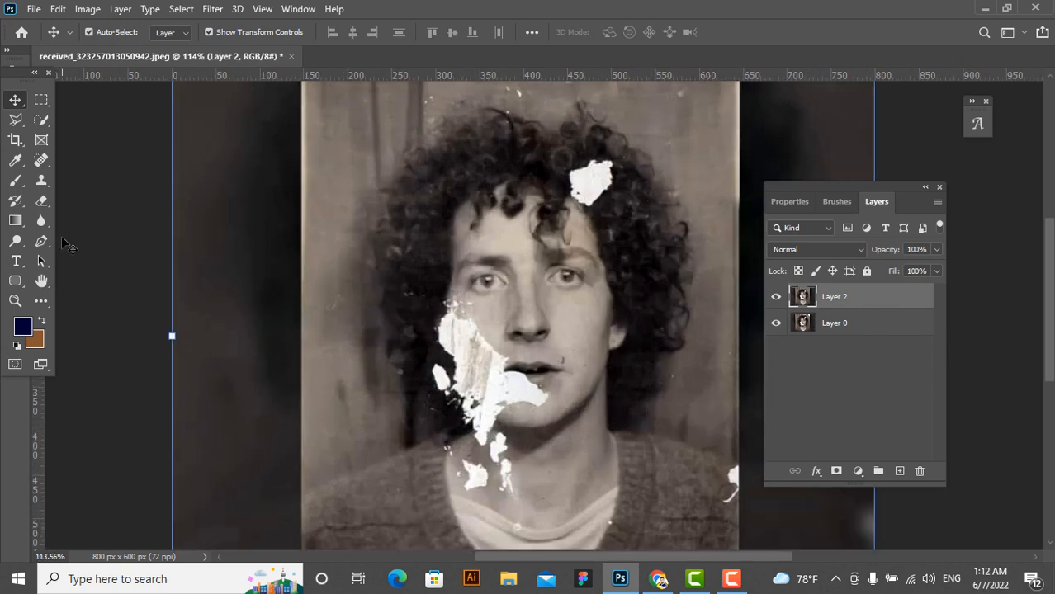
pyautogui.click(41, 180)
pyautogui.click(106, 183)
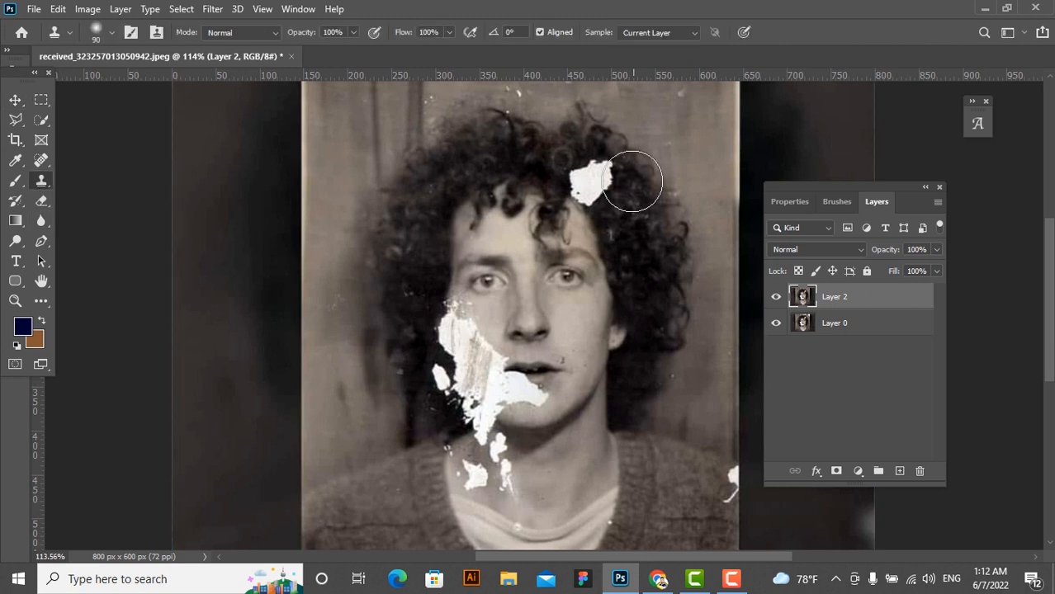
pyautogui.scroll(1, 640, 187)
pyautogui.scroll(1, 634, 214)
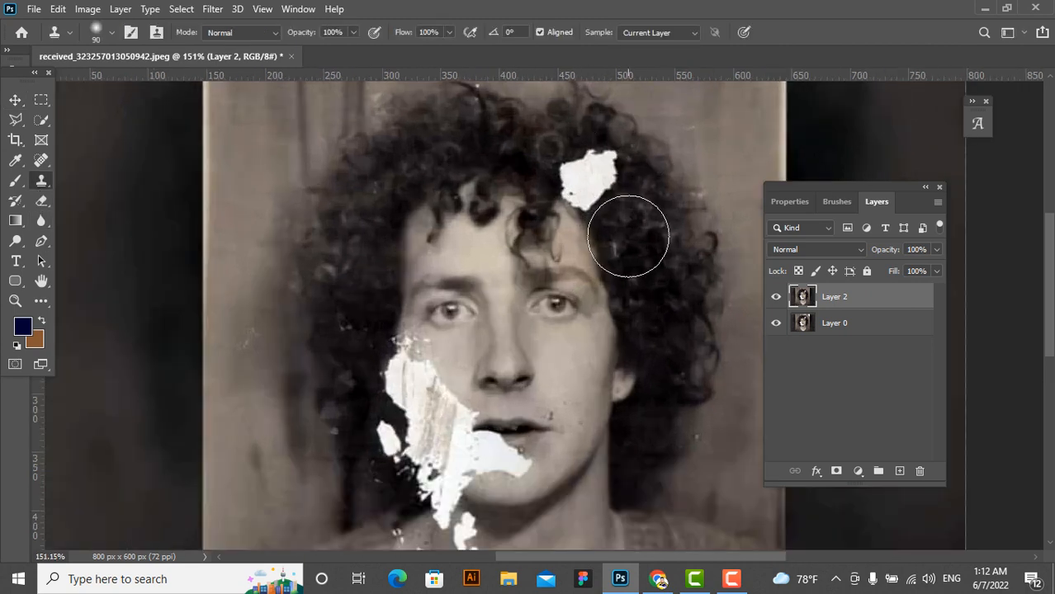
pyautogui.press('[')
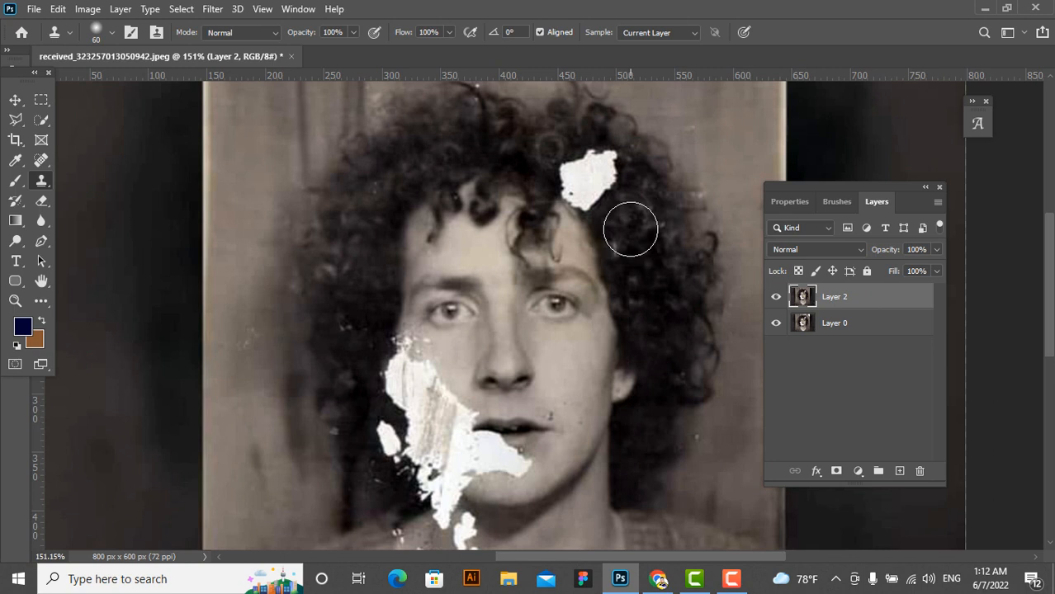
pyautogui.press(']')
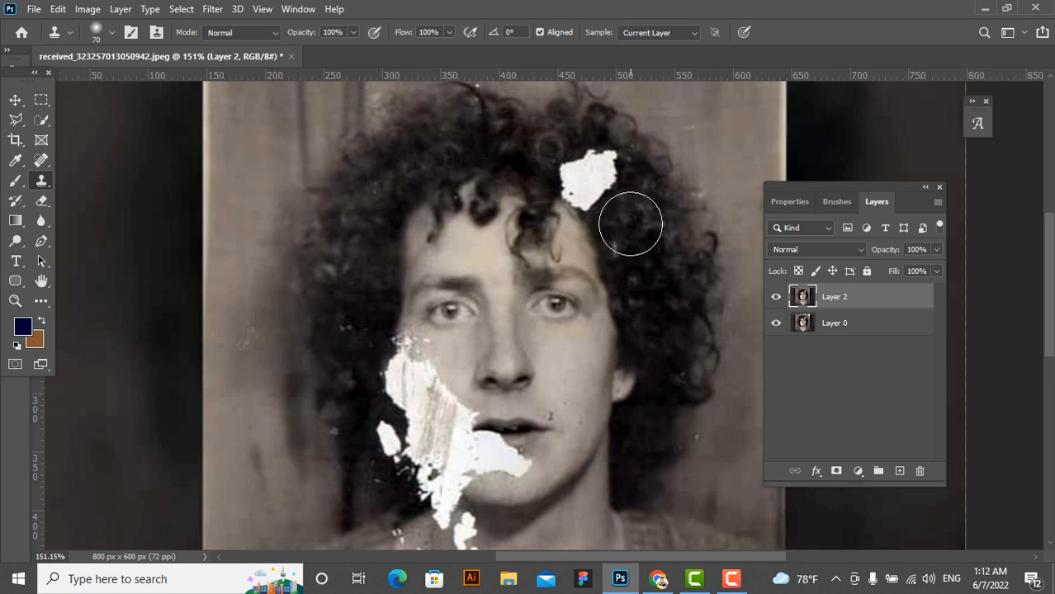
# Try cloning over the white spot above the forehead with brush sizes 70 and 45, undoing each stroke
pyautogui.moveTo(631, 224); pyautogui.dragTo(489, 234)
pyautogui.hotkey('ctrl', 'z')
pyautogui.moveTo(578, 182)
pyautogui.mouseDown()
pyautogui.moveTo(596, 165)
pyautogui.moveTo(605, 173)
pyautogui.moveTo(582, 177)
pyautogui.moveTo(596, 196)
pyautogui.mouseUp()
pyautogui.hotkey('ctrl', 'z')
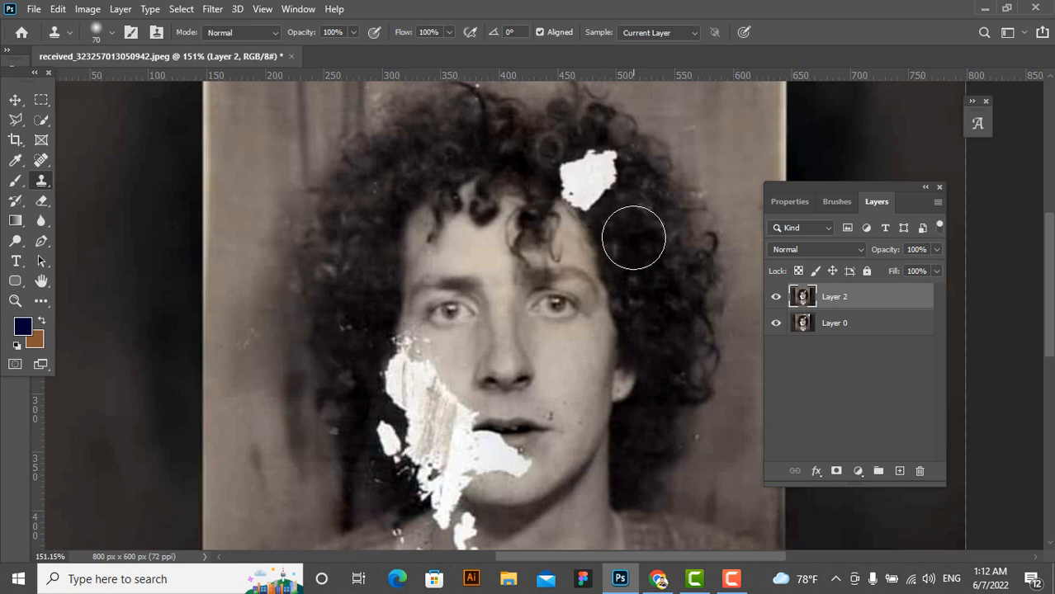
pyautogui.press('[')
pyautogui.press('[')
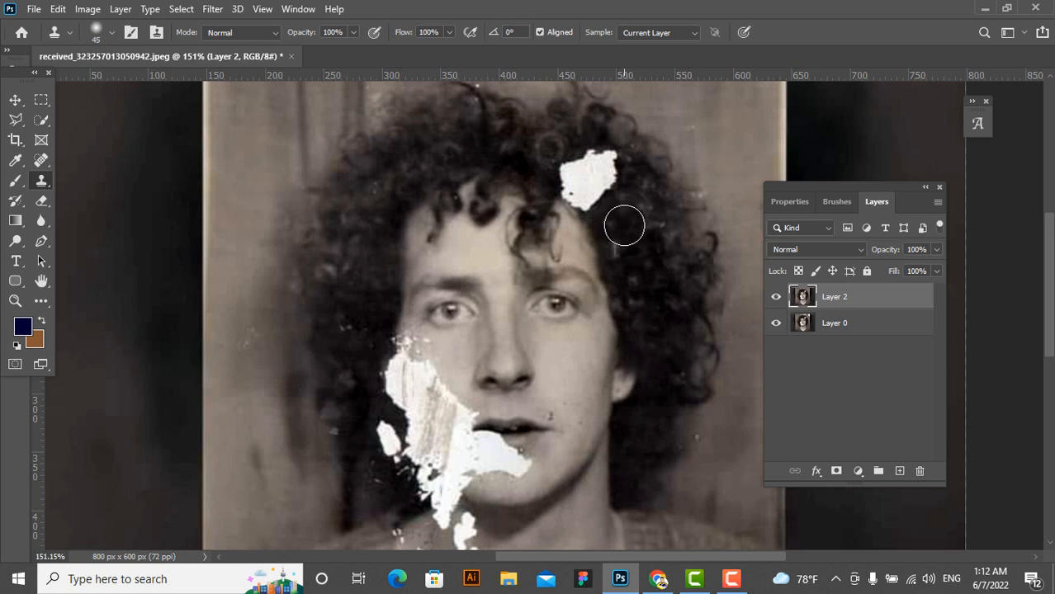
pyautogui.moveTo(616, 204)
pyautogui.mouseDown()
pyautogui.moveTo(588, 177)
pyautogui.moveTo(591, 160)
pyautogui.mouseUp()
pyautogui.hotkey('ctrl', 'z')
# Clone dark curls from the top of the head over the white spot in the hair with a size 60 brush
pyautogui.press(']')
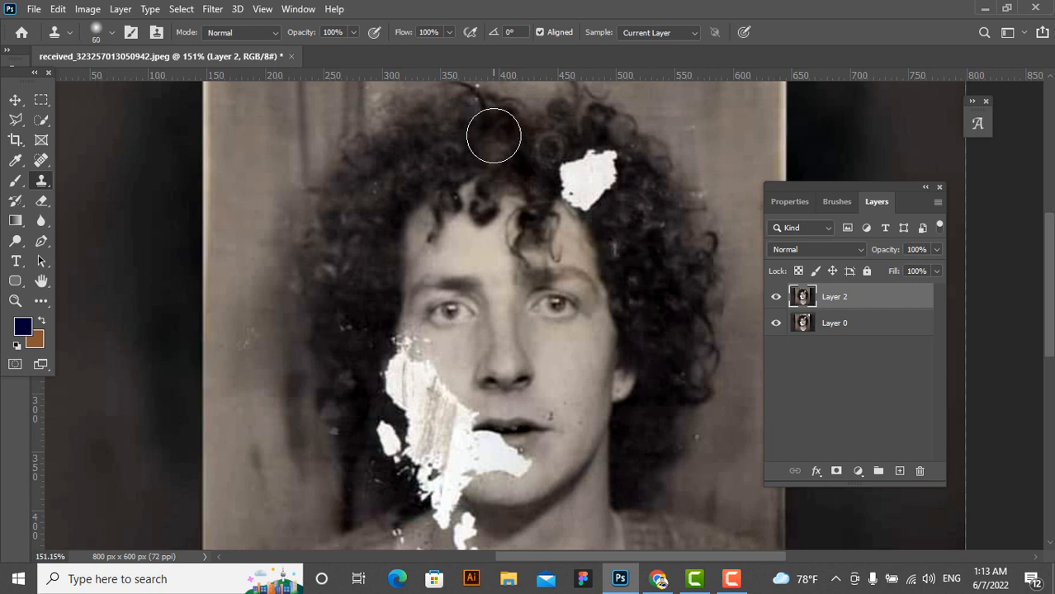
pyautogui.keyDown('alt'); pyautogui.click(493, 136); pyautogui.keyUp('alt')
pyautogui.moveTo(570, 178); pyautogui.dragTo(601, 164)
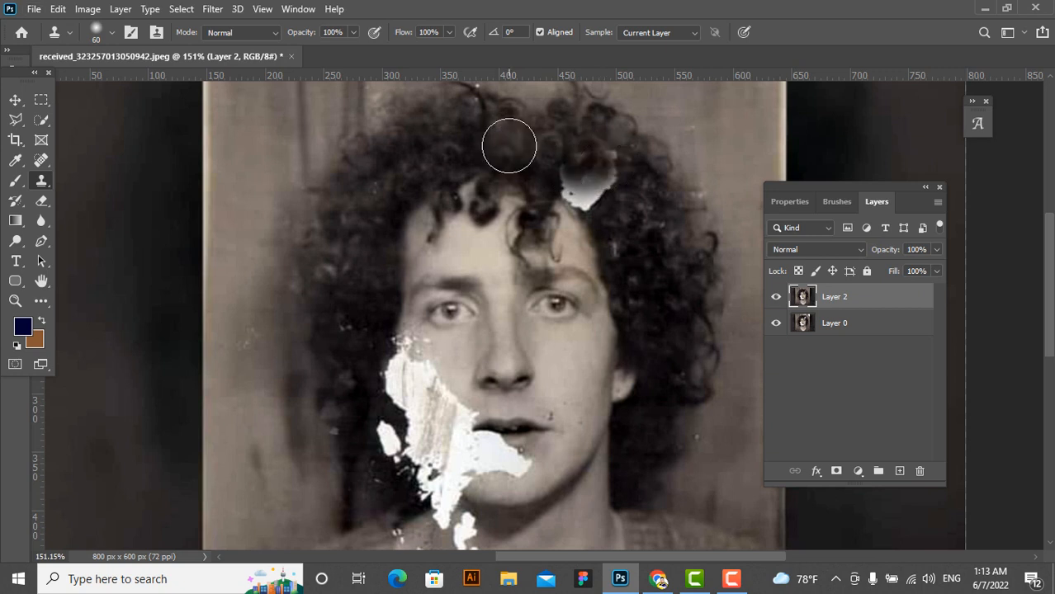
pyautogui.moveTo(565, 187)
pyautogui.mouseDown()
pyautogui.moveTo(600, 182)
pyautogui.moveTo(608, 164)
pyautogui.mouseUp()
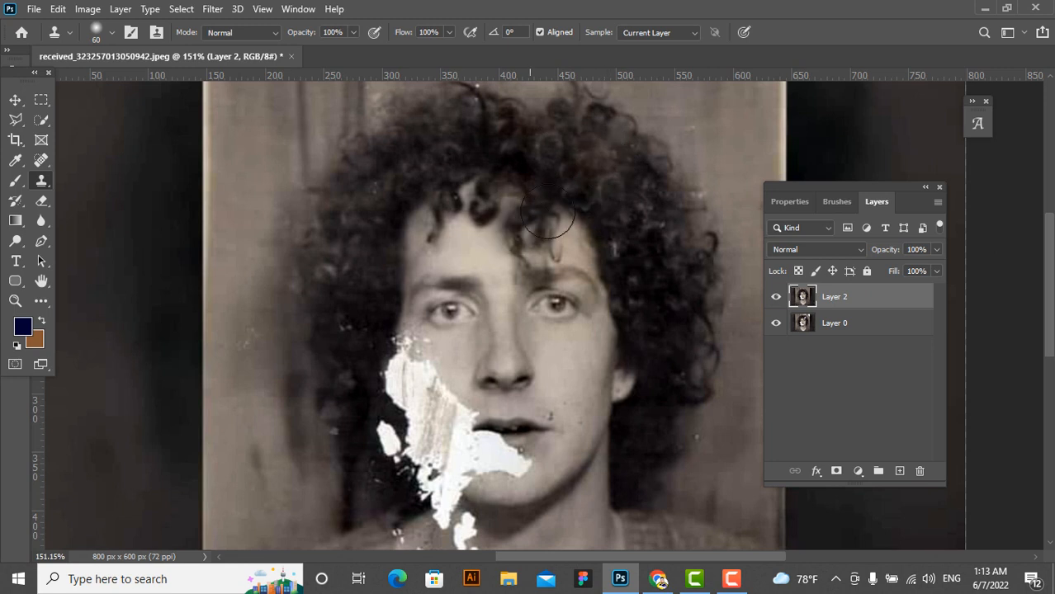
# Clone sweater texture over the white damage on the shoulder at the photo's right edge, reducing the brush to size 35
pyautogui.scroll(-3, 627, 165)
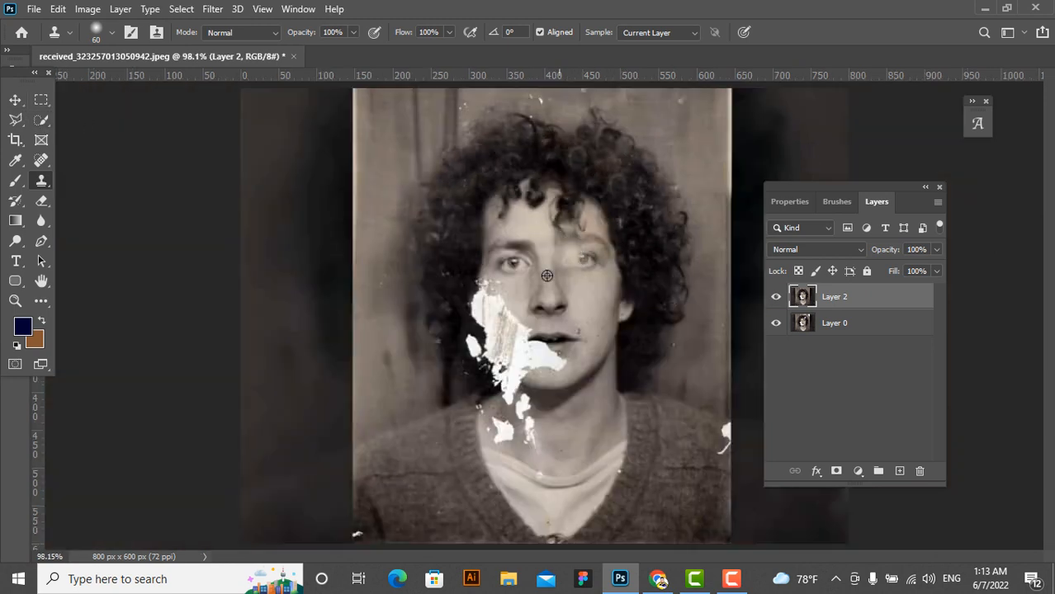
pyautogui.scroll(-2, 545, 315)
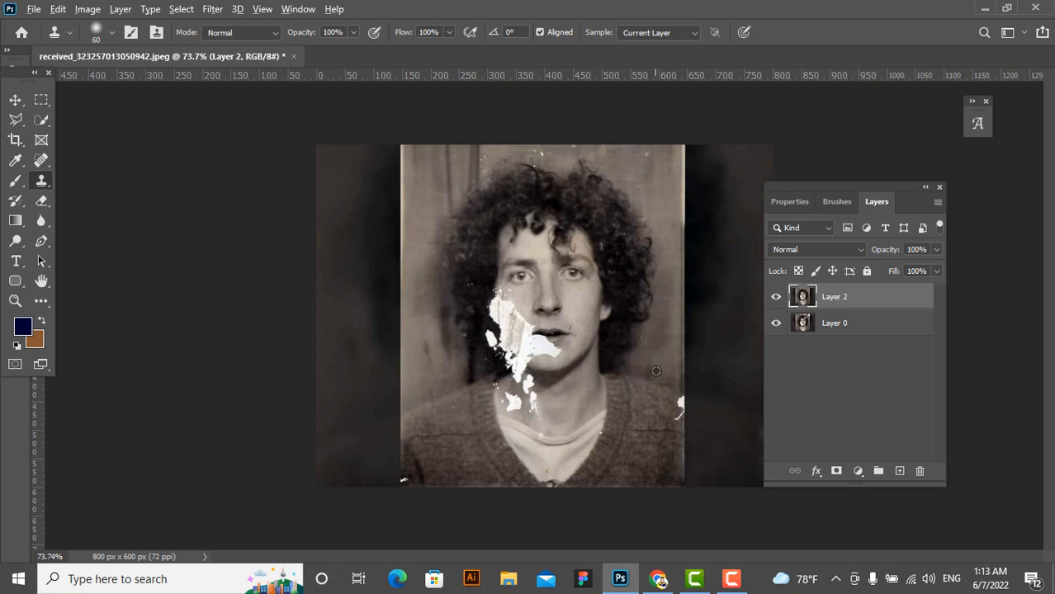
pyautogui.scroll(2, 615, 413)
pyautogui.scroll(2, 728, 454)
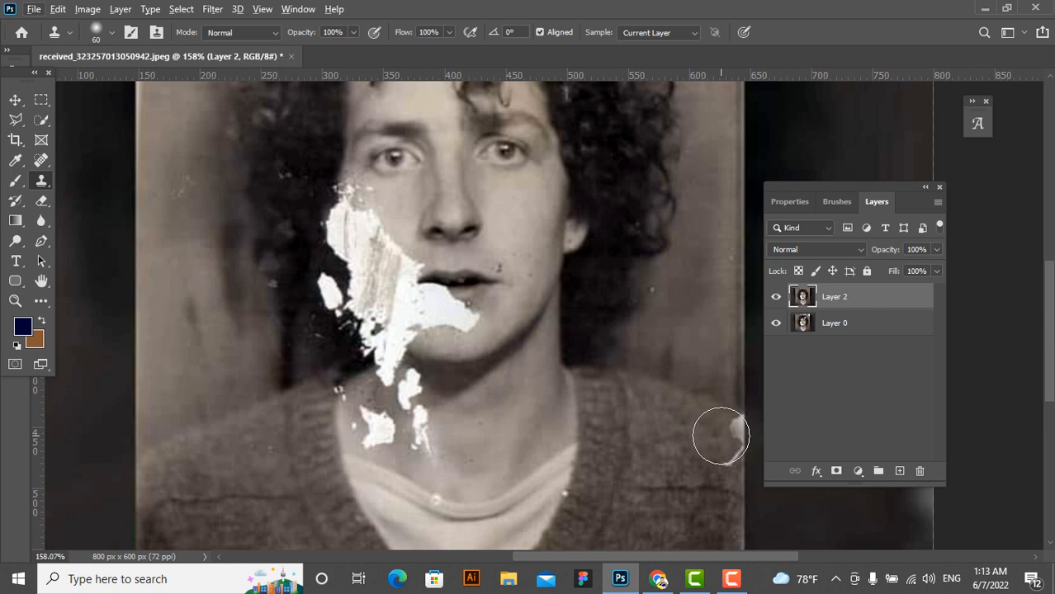
pyautogui.click(724, 426)
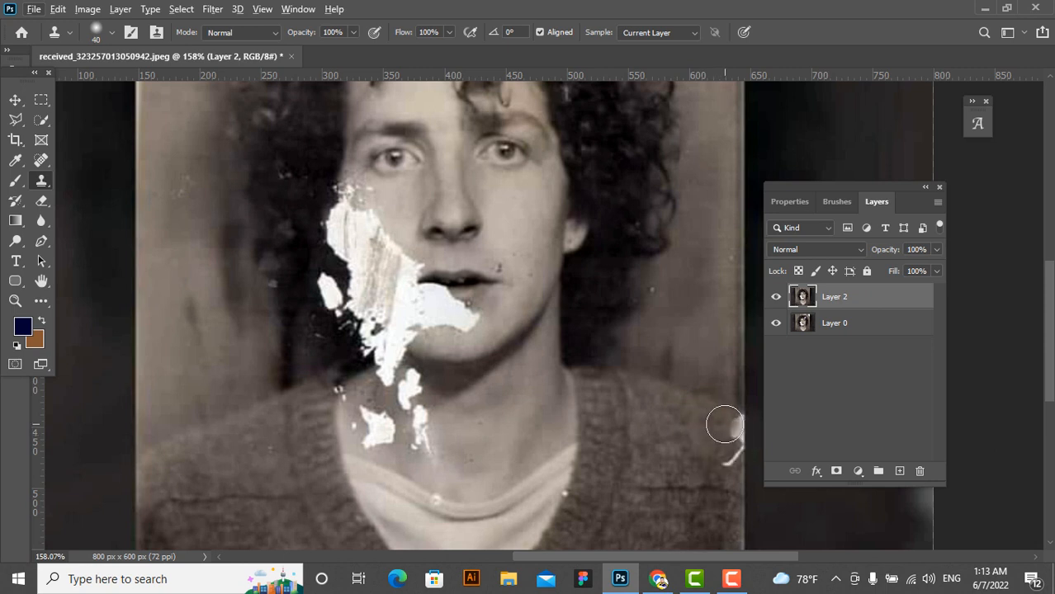
pyautogui.click(726, 425)
pyautogui.moveTo(728, 426)
pyautogui.mouseDown()
pyautogui.moveTo(735, 446)
pyautogui.moveTo(733, 413)
pyautogui.mouseUp()
pyautogui.scroll(-3, 678, 460)
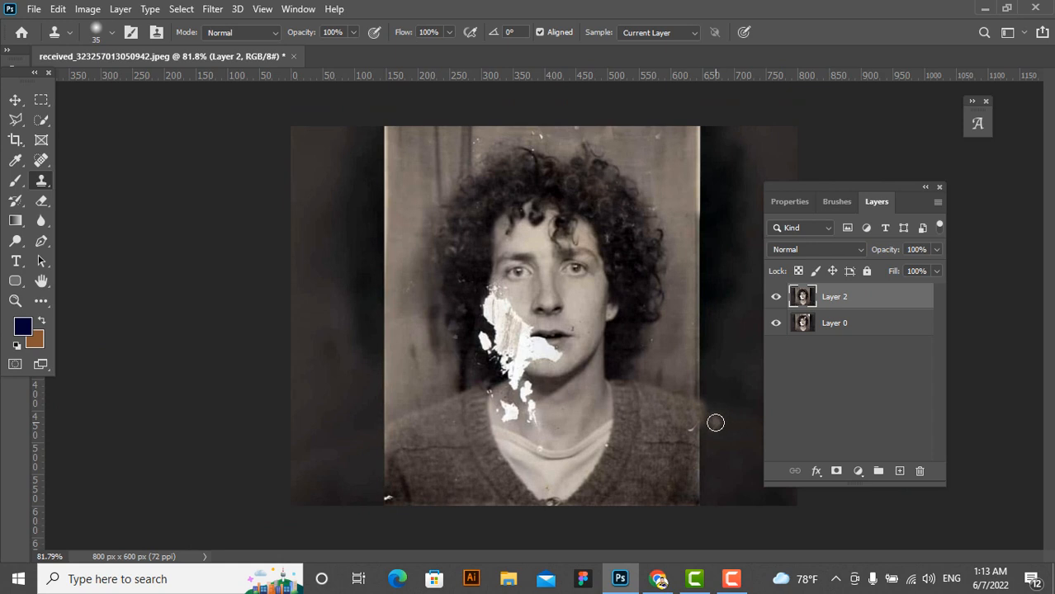
# Erase the cloned sweater texture spilling past the photo's right edge with the Eraser at size 25
pyautogui.scroll(1, 715, 422)
pyautogui.rightClick(41, 200)
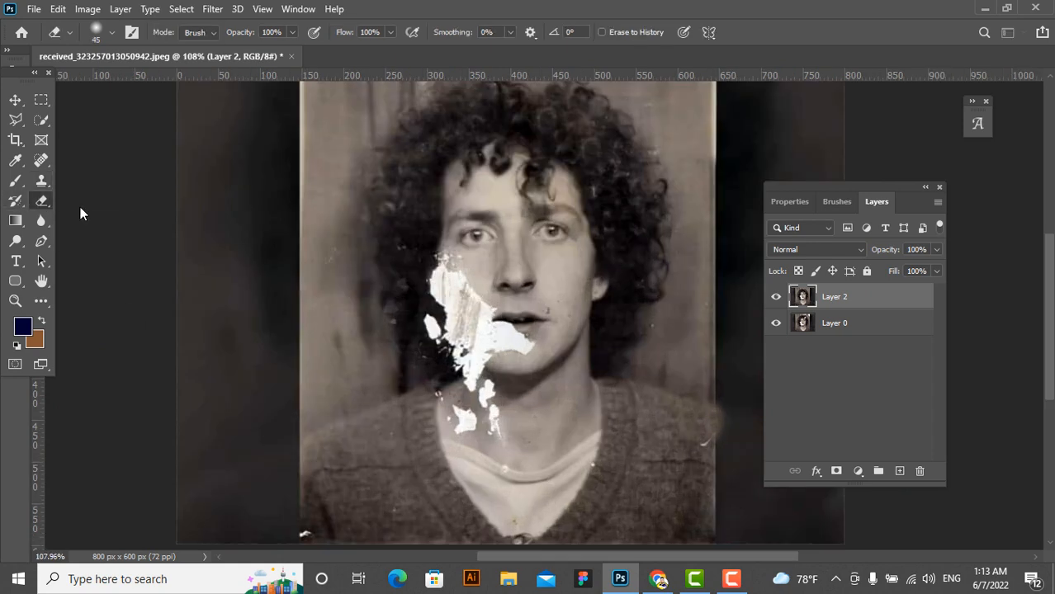
pyautogui.click(78, 203)
pyautogui.hscroll(3, 240, 377)
pyautogui.scroll(1, 457, 445)
pyautogui.scroll(3, 532, 443)
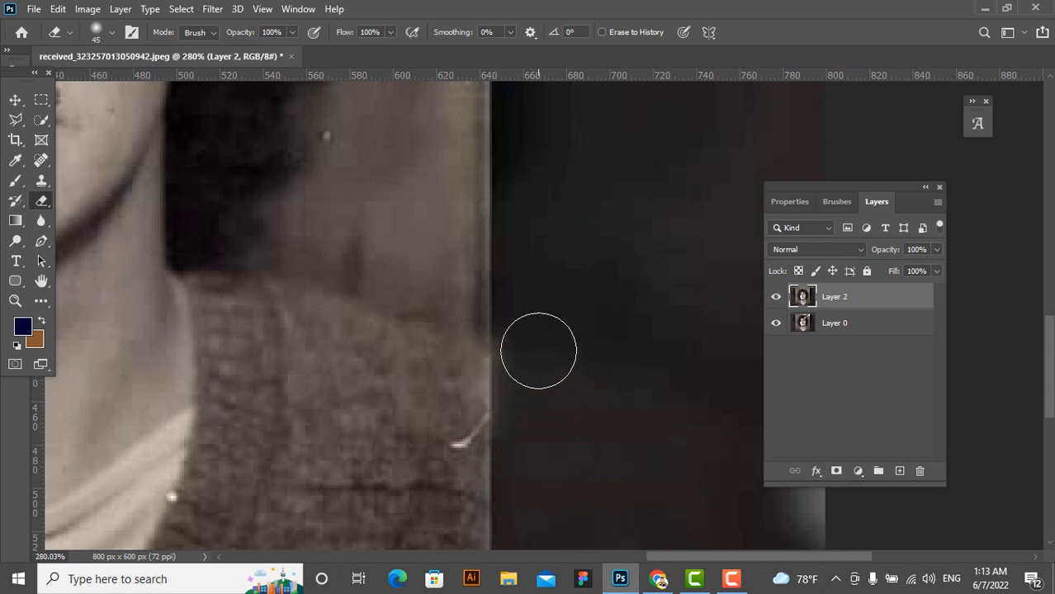
pyautogui.press('[')
pyautogui.press('[')
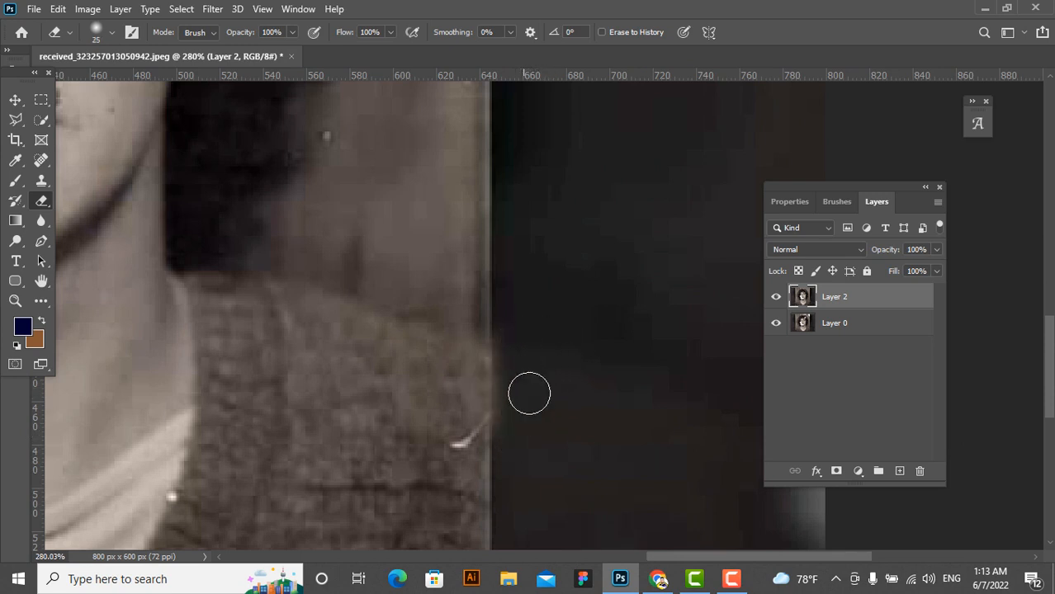
pyautogui.hotkey('ctrl', '0')
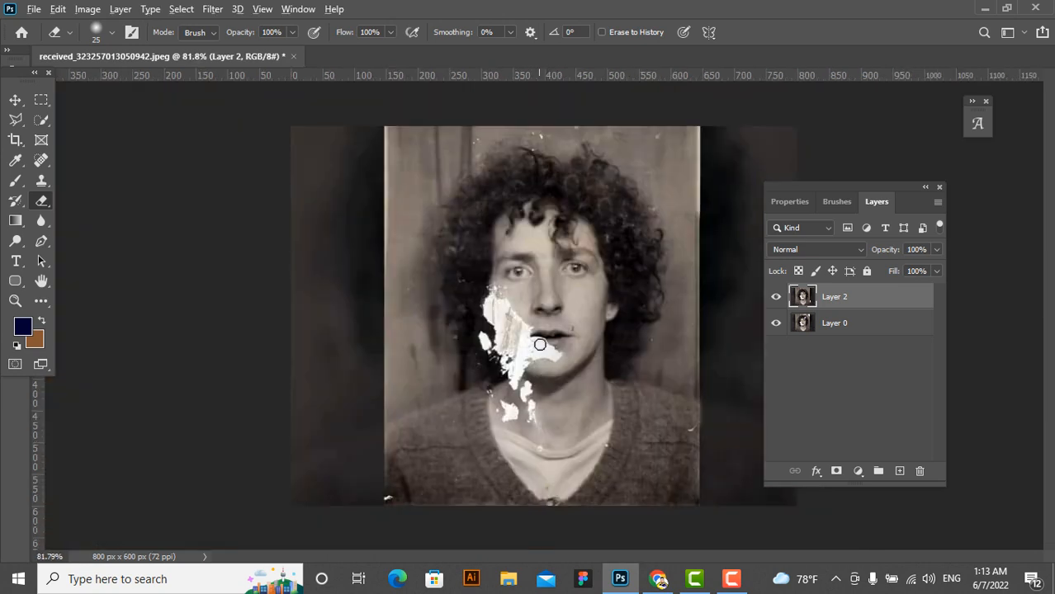
# Outline the intact right half of the face, hair and neck with the Polygonal Lasso and copy it to a new layer
pyautogui.hotkey('ctrl', '+')
pyautogui.scroll(3, 559, 342)
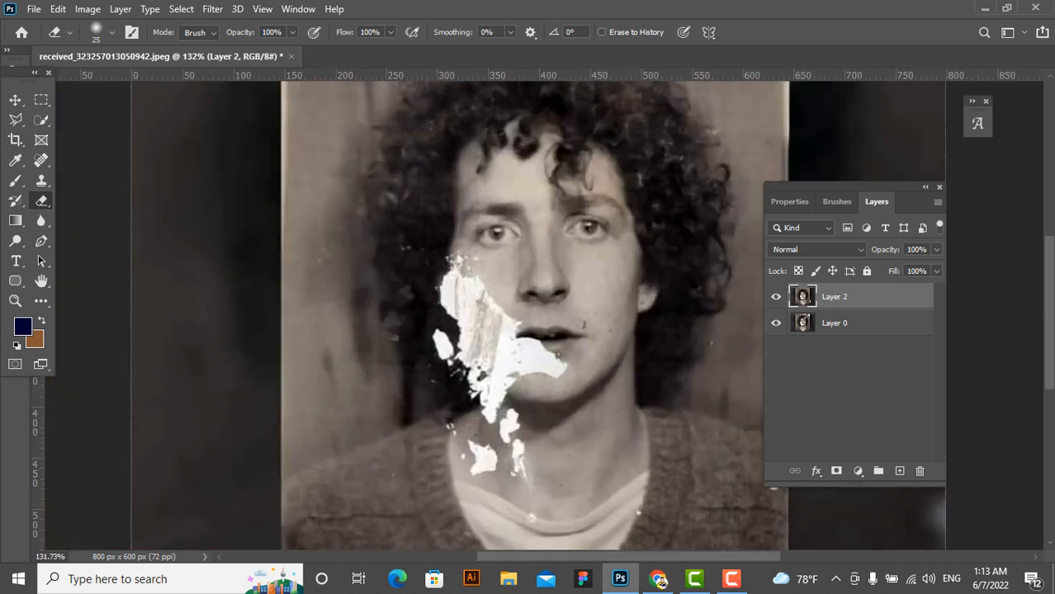
pyautogui.scroll(-3, 429, 298)
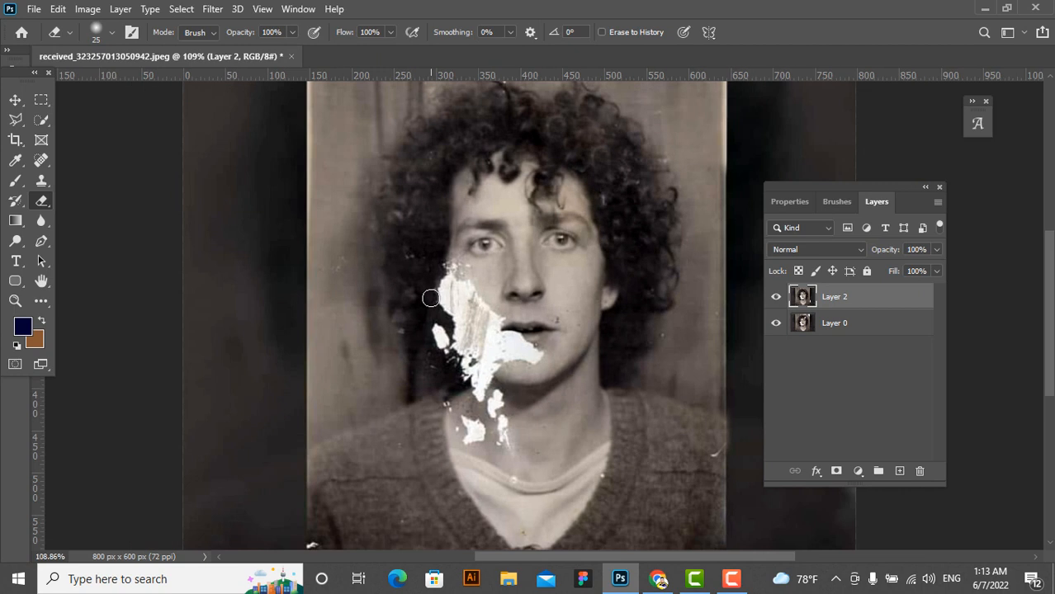
pyautogui.click(15, 121)
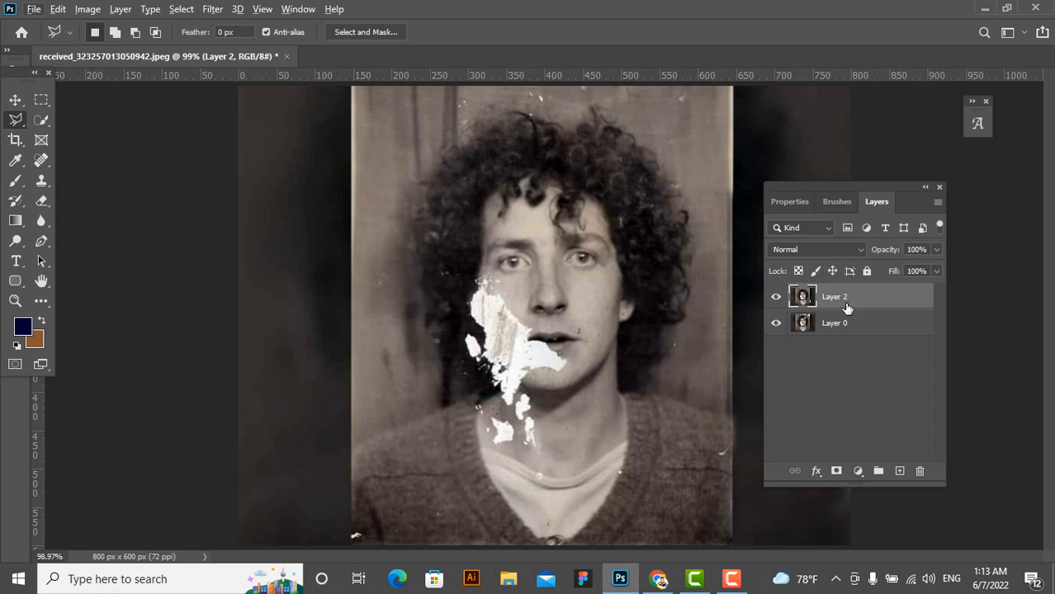
pyautogui.hotkey('ctrl', 'e')
pyautogui.hotkey('ctrl', 'z')
pyautogui.click(545, 125)
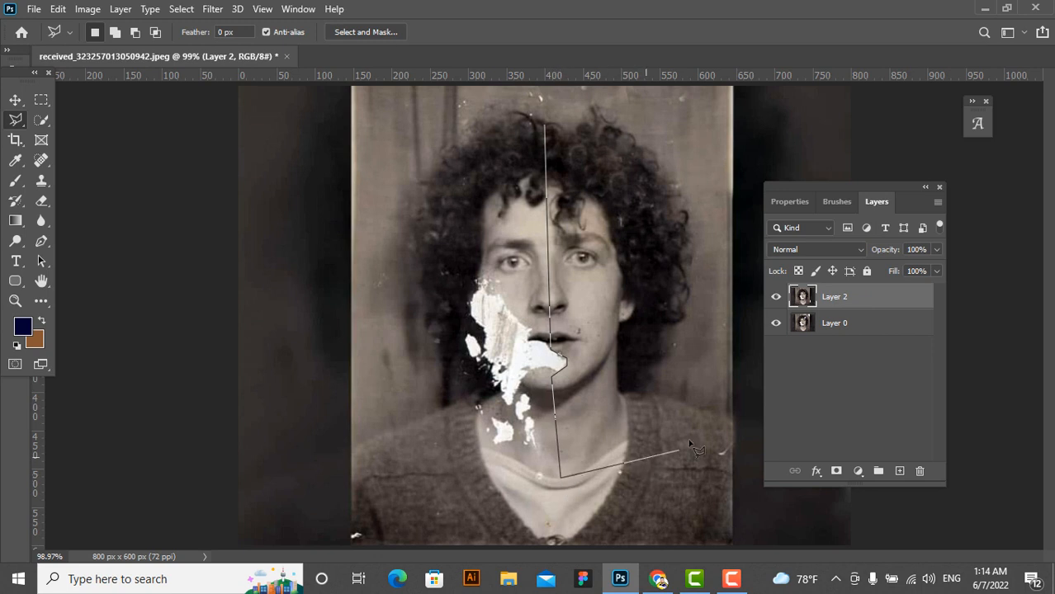
pyautogui.click(711, 417)
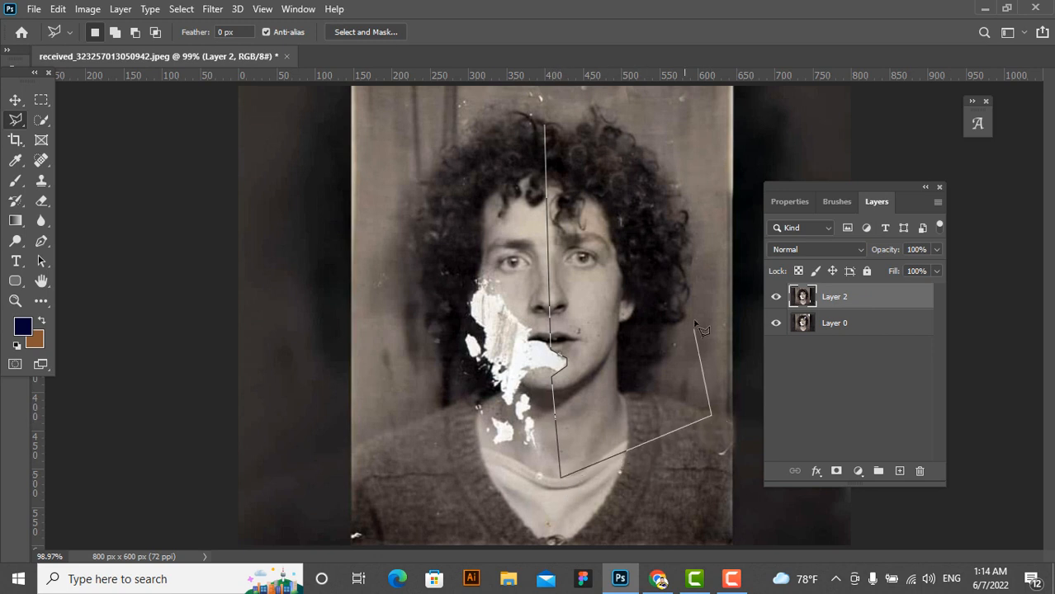
pyautogui.click(660, 145)
pyautogui.click(596, 112)
pyautogui.click(550, 131)
pyautogui.rightClick(600, 223)
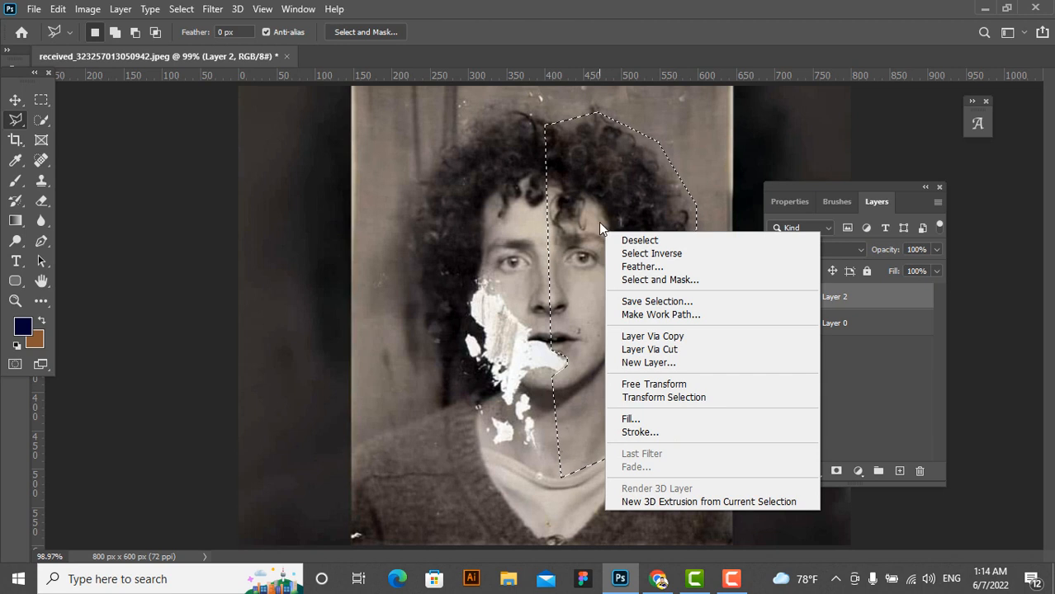
pyautogui.click(666, 336)
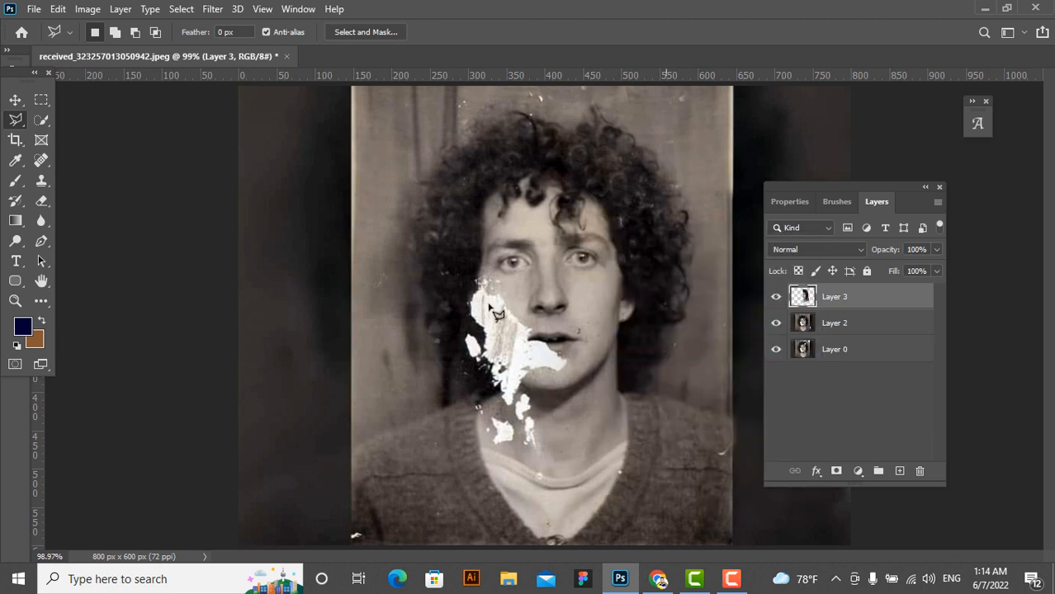
# Flip the copied half-face horizontally and move it over the damaged left half of the face
pyautogui.click(15, 100)
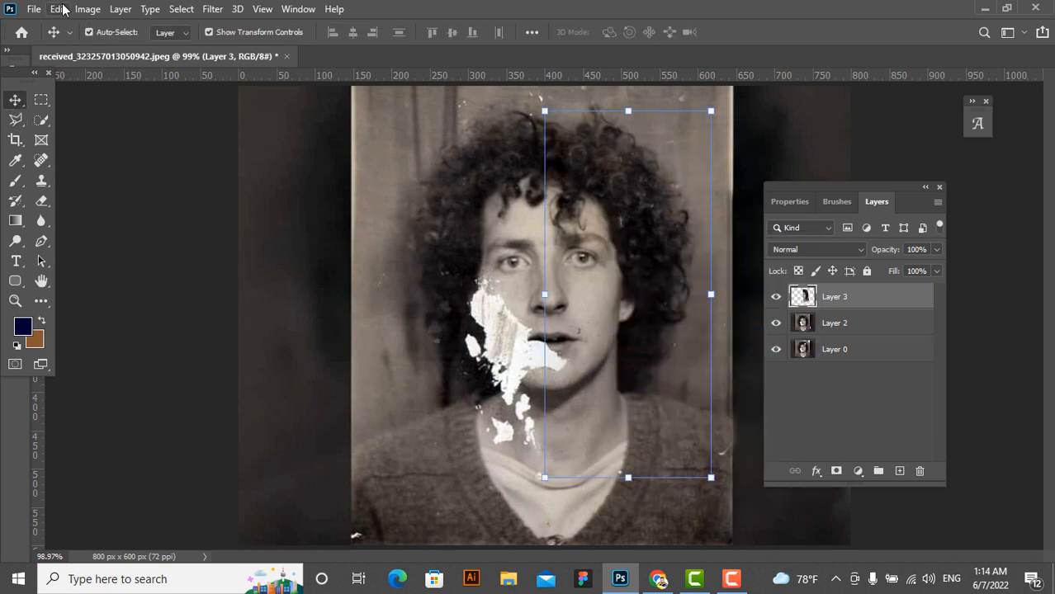
pyautogui.click(58, 9)
pyautogui.moveTo(116, 361)
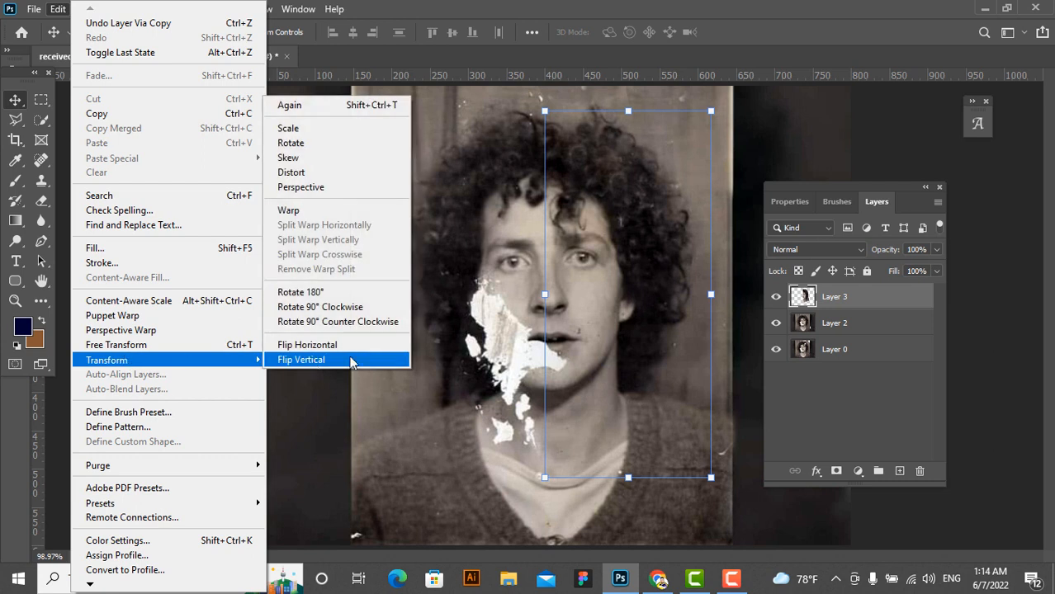
pyautogui.click(307, 345)
pyautogui.moveTo(665, 322); pyautogui.dragTo(517, 309)
# Nudge the mirrored half-face on Layer 3 sideways to align its nose and mouth with the right half
pyautogui.scroll(3, 589, 342)
pyautogui.scroll(1, 567, 290)
pyautogui.click(216, 266)
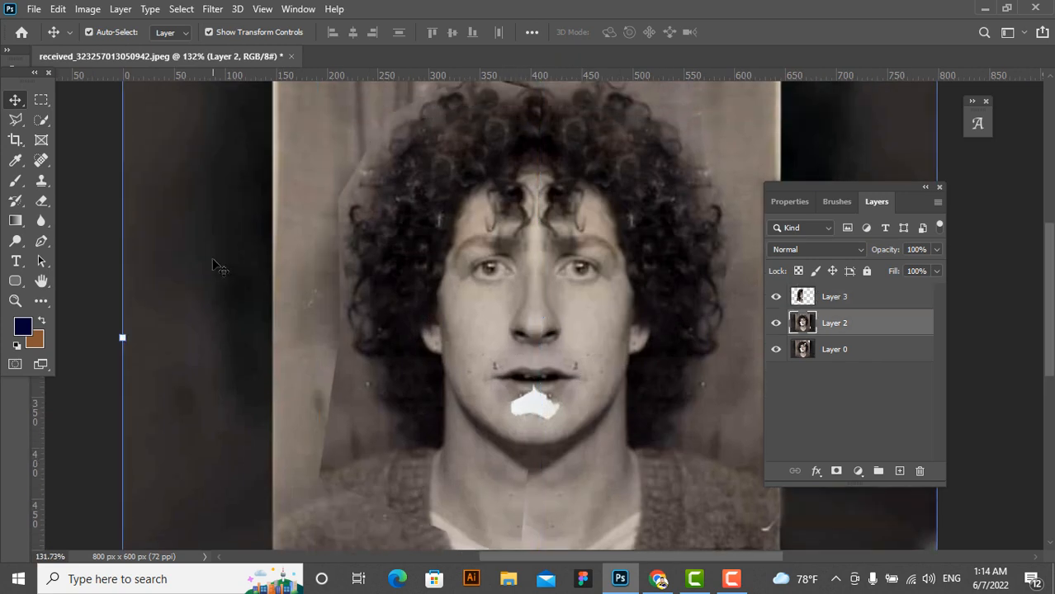
pyautogui.scroll(4, 492, 337)
pyautogui.click(489, 336)
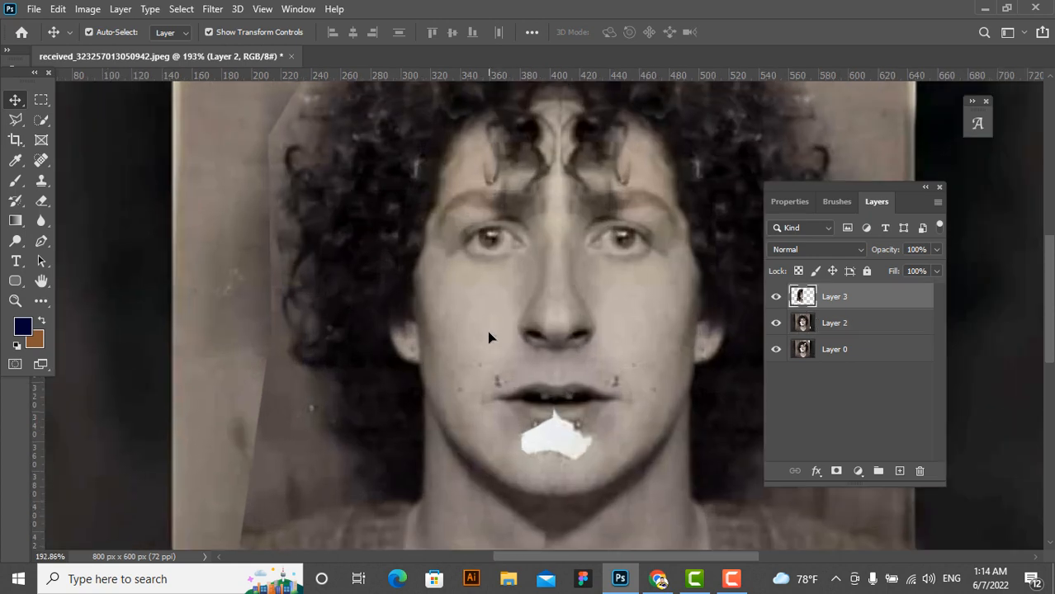
pyautogui.press('Right')
pyautogui.press('Right')
pyautogui.press('Right')
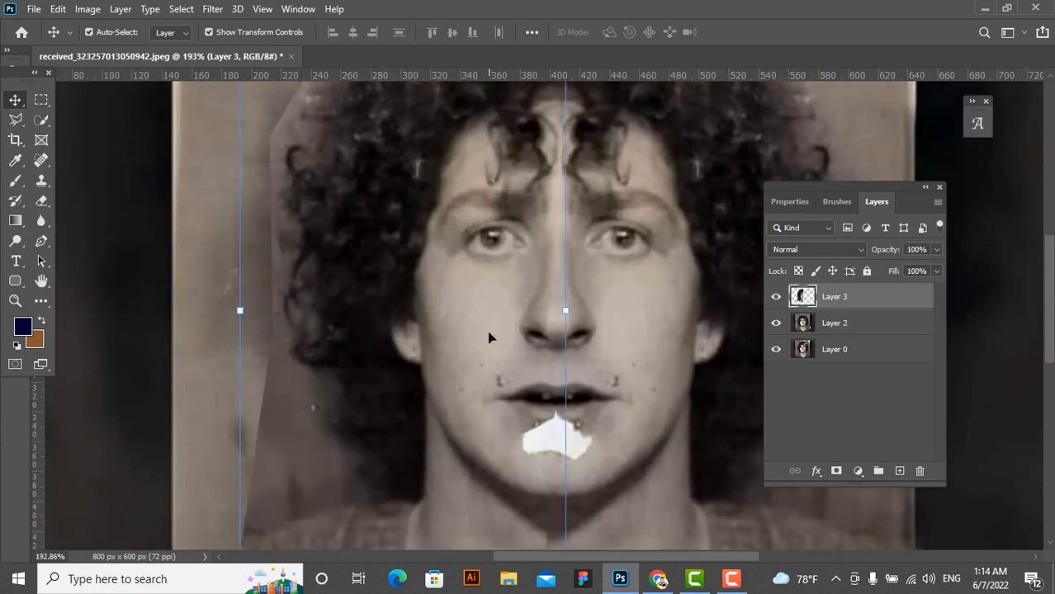
pyautogui.press('Right')
pyautogui.press('Right')
pyautogui.press('Right')
pyautogui.press('Right')
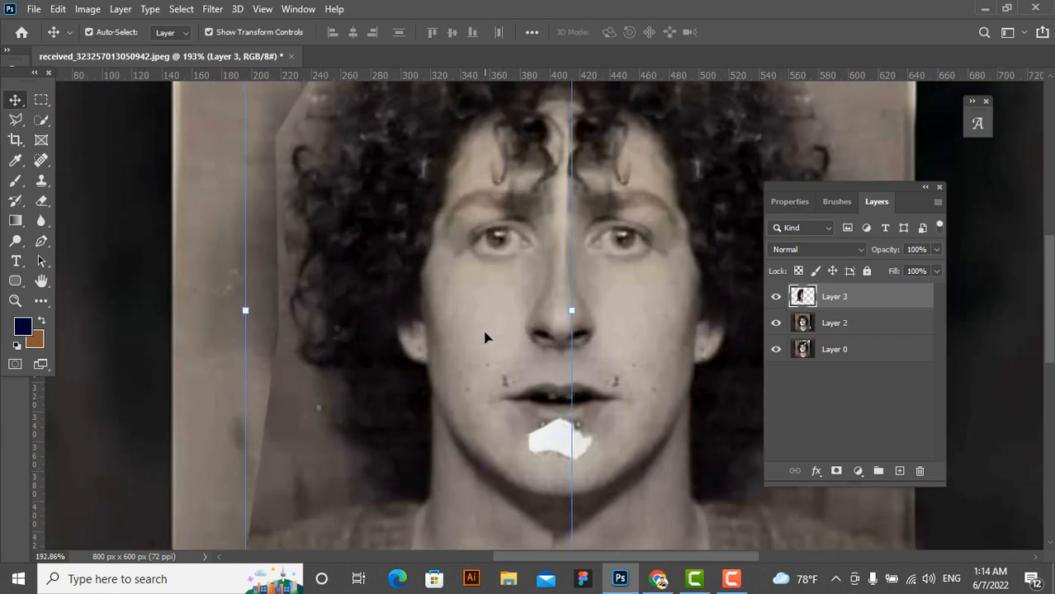
pyautogui.press('Left')
pyautogui.press('Left')
pyautogui.press('Left')
pyautogui.press('Left')
pyautogui.press('Left')
pyautogui.press('Left')
pyautogui.press('Left')
pyautogui.press('Left')
pyautogui.press('Left')
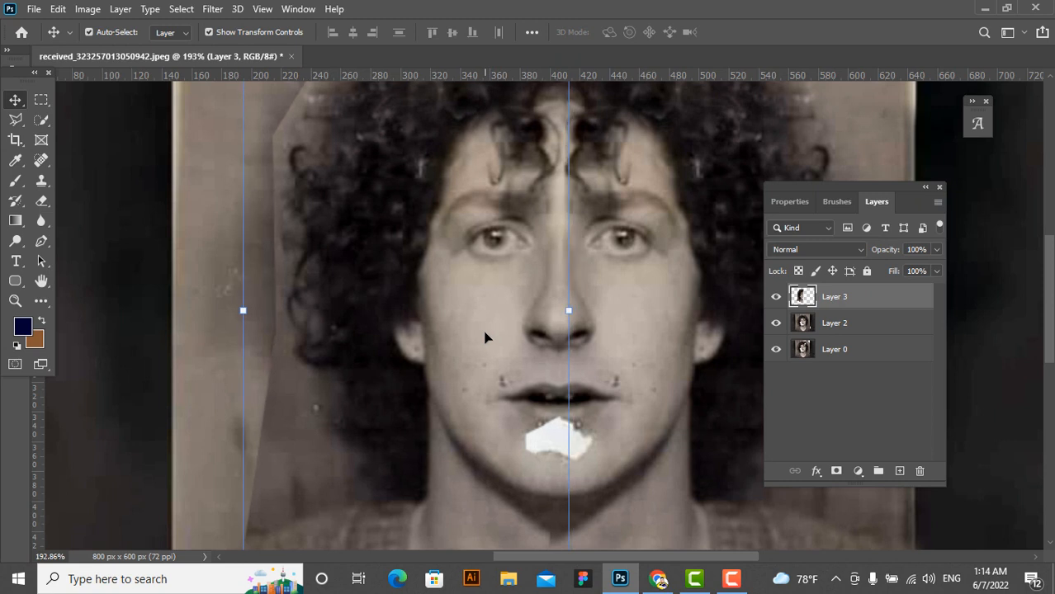
# Shift the mirrored half-face on Layer 3 left and back right until its nose and lips meet the intact half
pyautogui.press('Left')
pyautogui.press('Left')
pyautogui.press('Left')
pyautogui.press('Left')
pyautogui.press('Left')
pyautogui.press('Left')
pyautogui.press('Left')
pyautogui.press('Left')
pyautogui.press('Left')
pyautogui.press('Left')
pyautogui.press('Left')
pyautogui.press('Left')
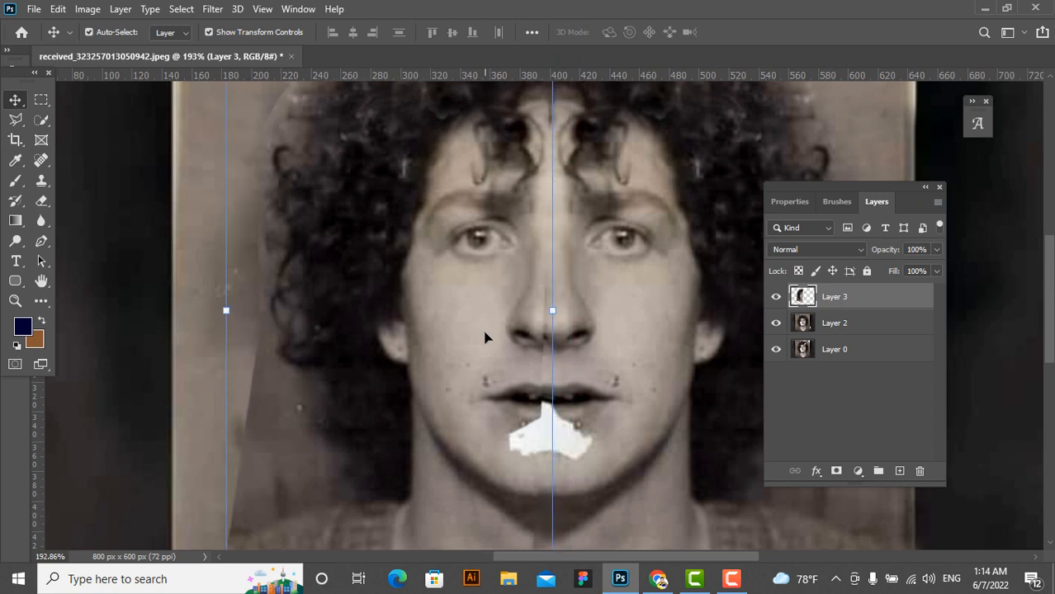
pyautogui.press('Right')
pyautogui.press('Right')
pyautogui.press('Right')
pyautogui.press('Right')
pyautogui.press('Right')
pyautogui.press('Right')
pyautogui.press('Right')
pyautogui.press('Right')
pyautogui.press('Right')
pyautogui.press('Right')
pyautogui.press('Right')
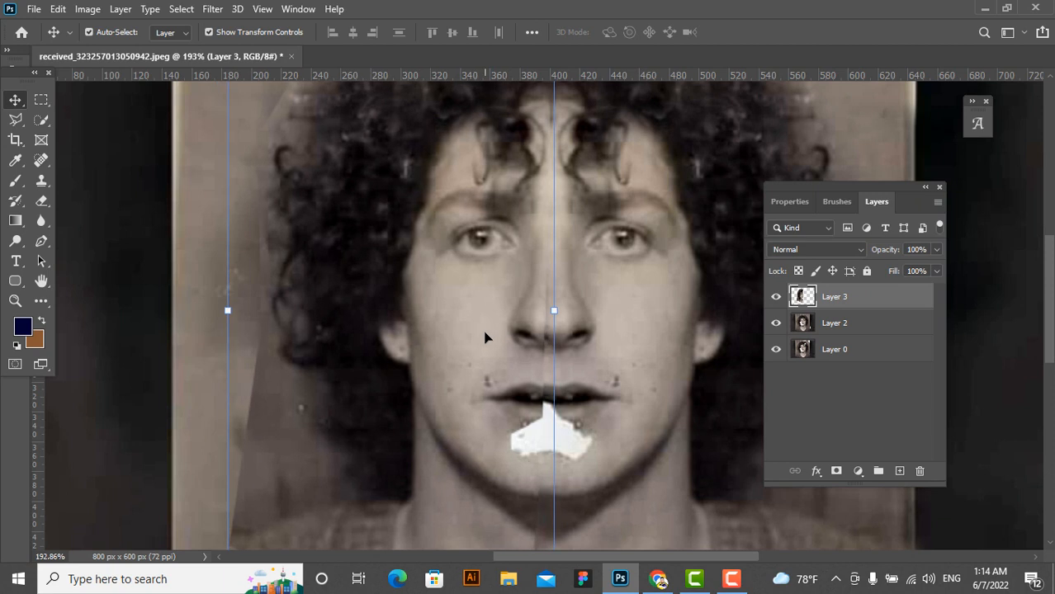
pyautogui.press('Right')
pyautogui.press('Right')
pyautogui.press('Right')
pyautogui.press('Right')
pyautogui.press('Right')
pyautogui.press('Right')
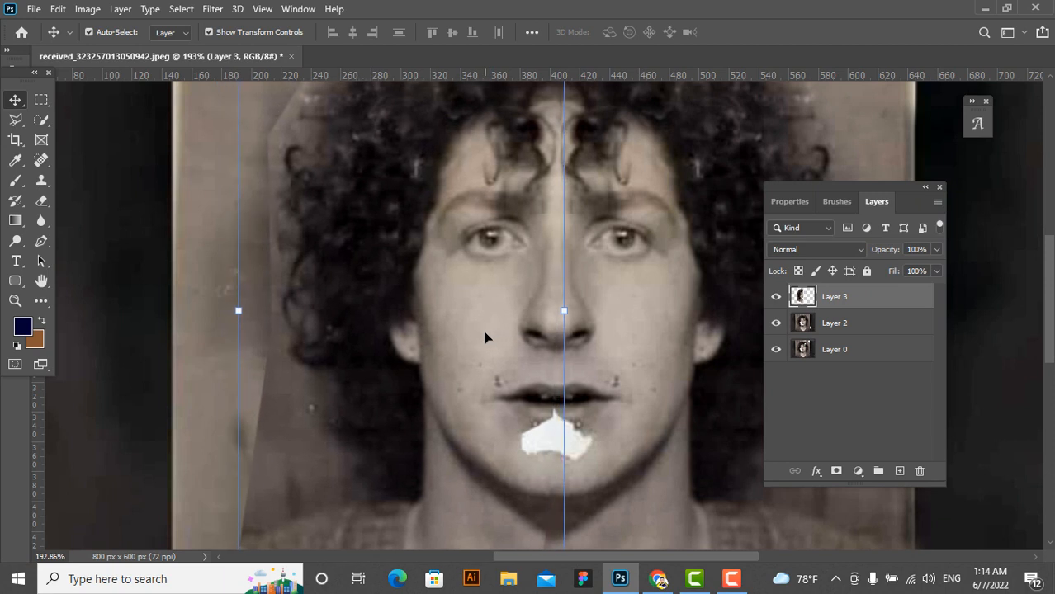
pyautogui.press('Right')
pyautogui.press('Right')
pyautogui.press('Right')
pyautogui.press('Right')
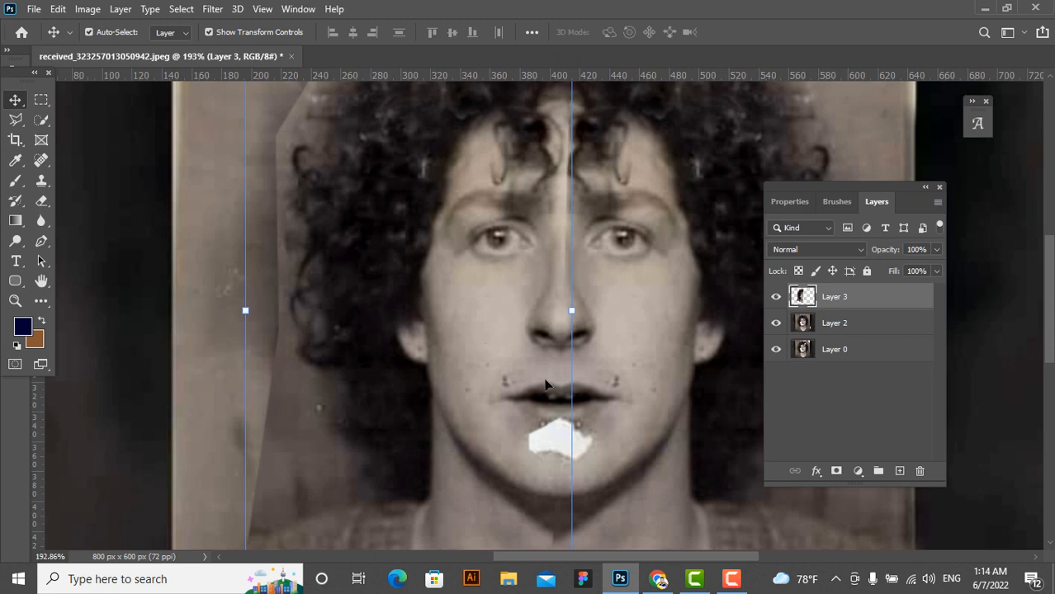
# Erase the hard outer edge of the mirrored half around the hair and down to the shoulder with the Eraser at size 70
pyautogui.scroll(-3, 553, 400)
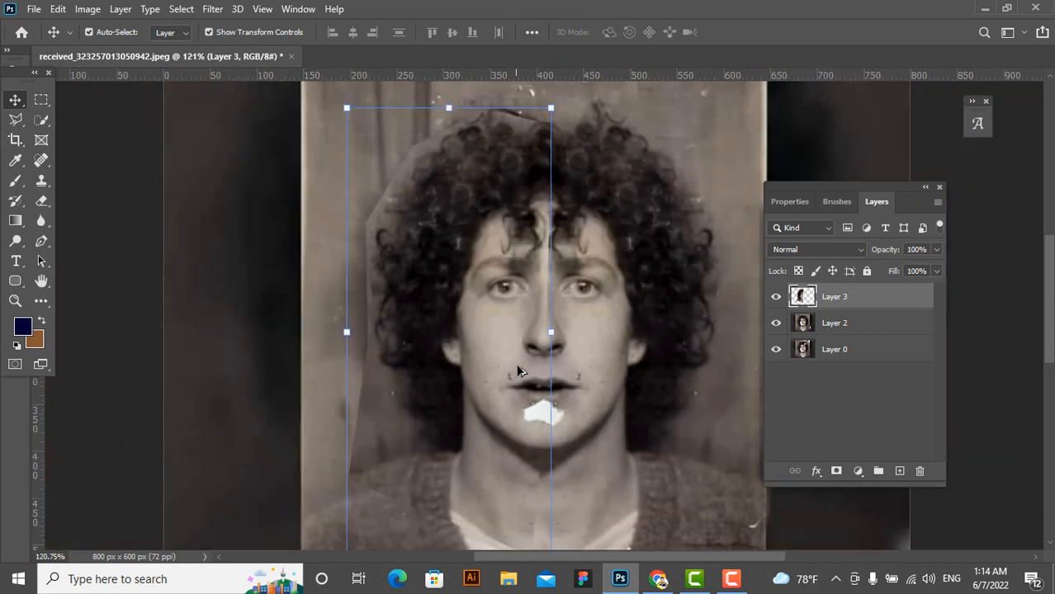
pyautogui.click(41, 201)
pyautogui.click(84, 203)
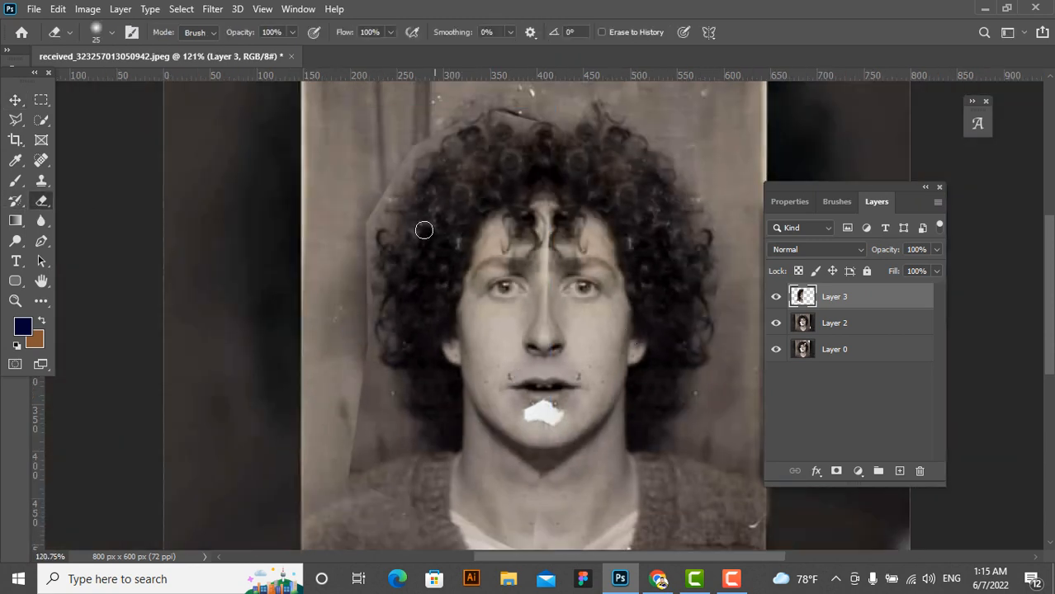
pyautogui.scroll(-1, 414, 231)
pyautogui.press(']')
pyautogui.press(']')
pyautogui.press(']')
pyautogui.press(']')
pyautogui.press(']')
pyautogui.moveTo(522, 126)
pyautogui.mouseDown()
pyautogui.moveTo(448, 145)
pyautogui.moveTo(383, 202)
pyautogui.moveTo(362, 271)
pyautogui.moveTo(361, 423)
pyautogui.moveTo(361, 240)
pyautogui.moveTo(306, 451)
pyautogui.moveTo(318, 471)
pyautogui.moveTo(330, 458)
pyautogui.moveTo(346, 479)
pyautogui.mouseUp()
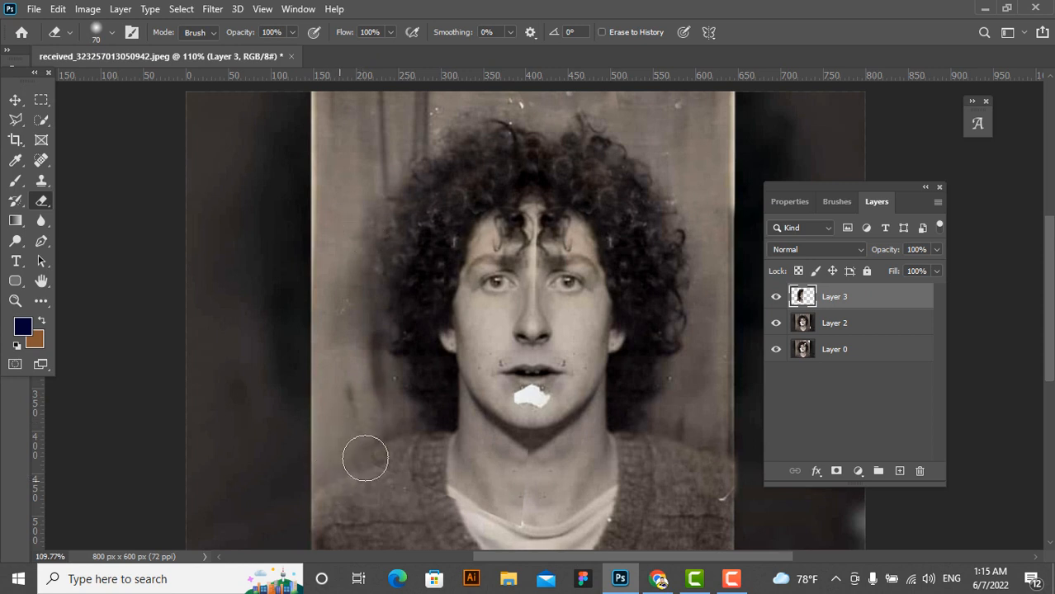
# Erase Layer 3 over the forehead, brow and eye to uncover the original, and soften the neck seam with the Eraser at size 35
pyautogui.moveTo(507, 251)
pyautogui.mouseDown()
pyautogui.moveTo(549, 188)
pyautogui.moveTo(536, 284)
pyautogui.moveTo(490, 263)
pyautogui.moveTo(474, 272)
pyautogui.moveTo(484, 287)
pyautogui.moveTo(515, 271)
pyautogui.moveTo(495, 235)
pyautogui.moveTo(525, 211)
pyautogui.moveTo(561, 214)
pyautogui.moveTo(550, 182)
pyautogui.moveTo(535, 245)
pyautogui.moveTo(546, 324)
pyautogui.moveTo(523, 302)
pyautogui.moveTo(520, 264)
pyautogui.moveTo(496, 269)
pyautogui.moveTo(481, 208)
pyautogui.moveTo(488, 258)
pyautogui.moveTo(494, 192)
pyautogui.moveTo(470, 200)
pyautogui.mouseUp()
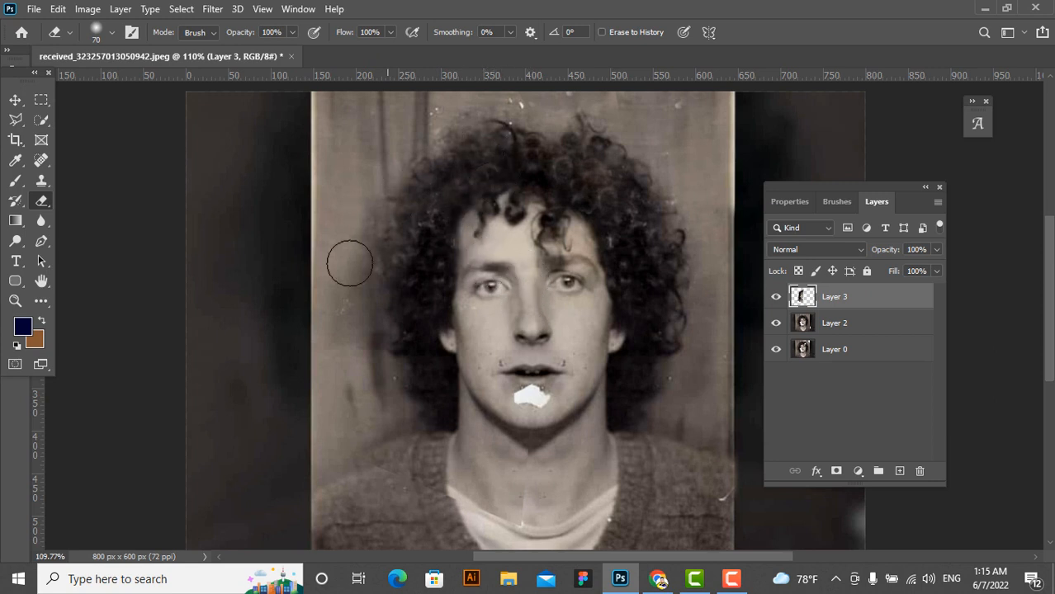
pyautogui.scroll(-2, 360, 464)
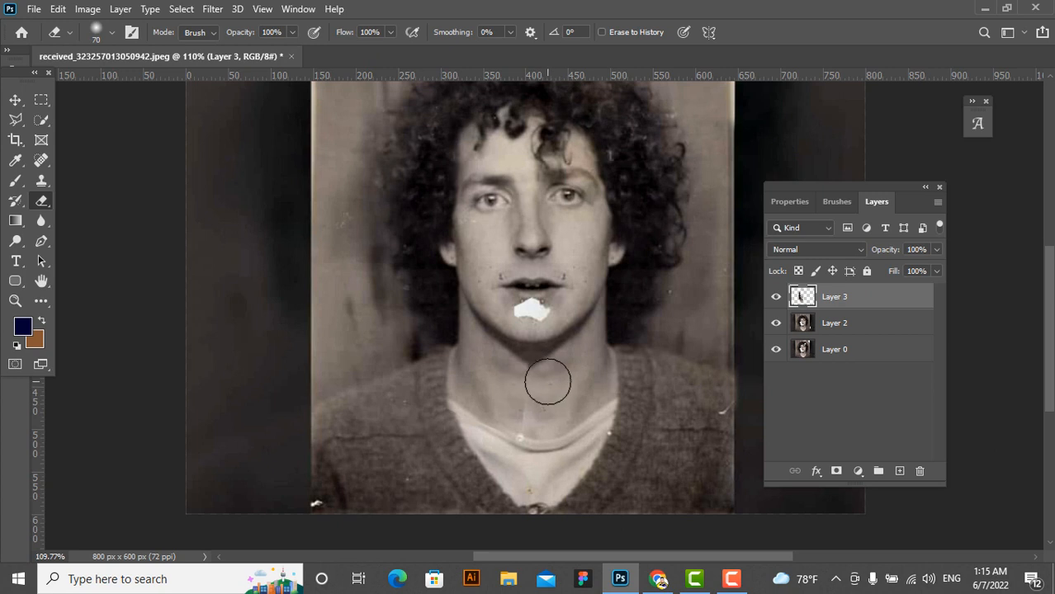
pyautogui.press('[')
pyautogui.press('[')
pyautogui.press('[')
pyautogui.press('[')
pyautogui.press('[')
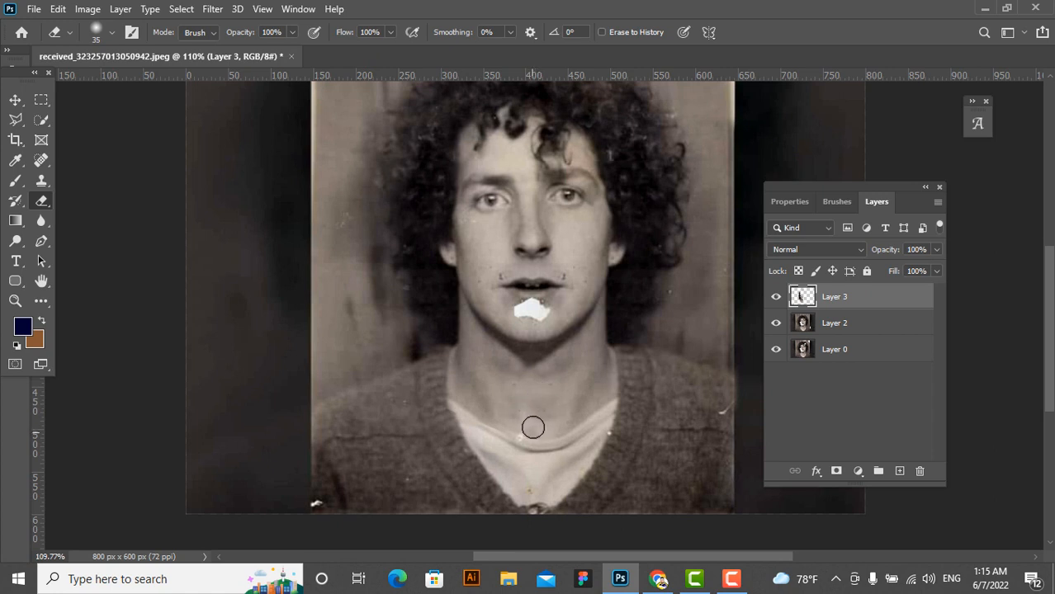
# Examine the blended face, hair and neck at different magnifications for remaining seams and damage
pyautogui.scroll(1, 538, 421)
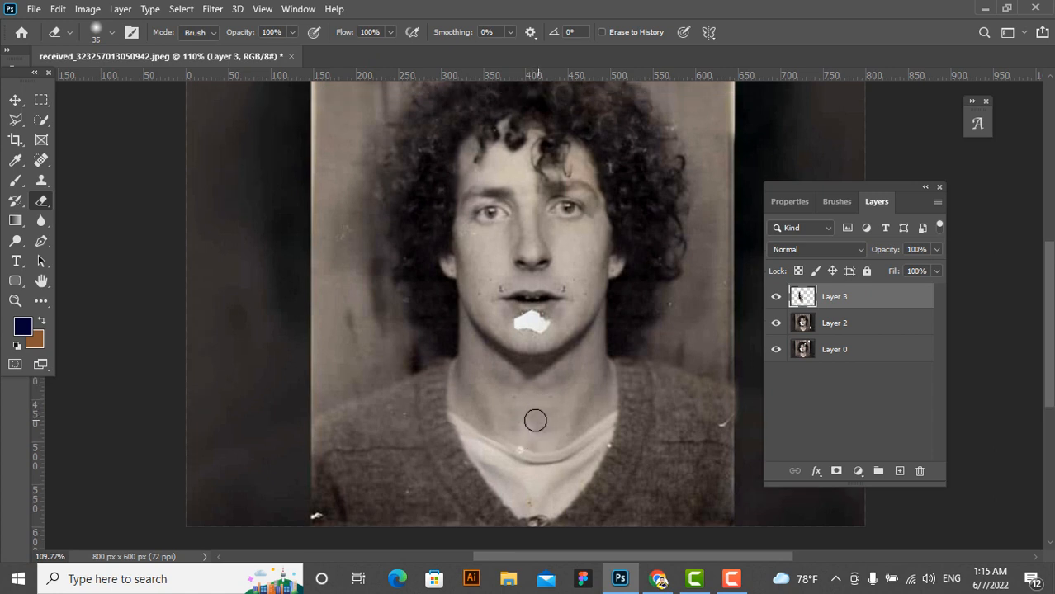
pyautogui.scroll(3, 576, 365)
pyautogui.keyDown('alt'); pyautogui.scroll(2, 546, 306); pyautogui.keyUp('alt')
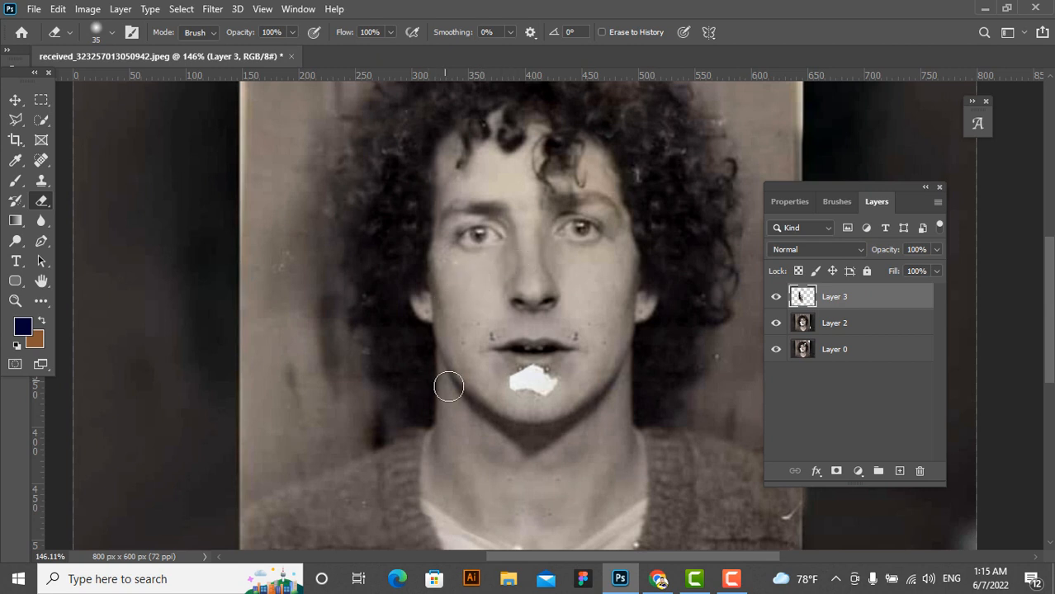
pyautogui.scroll(3, 476, 254)
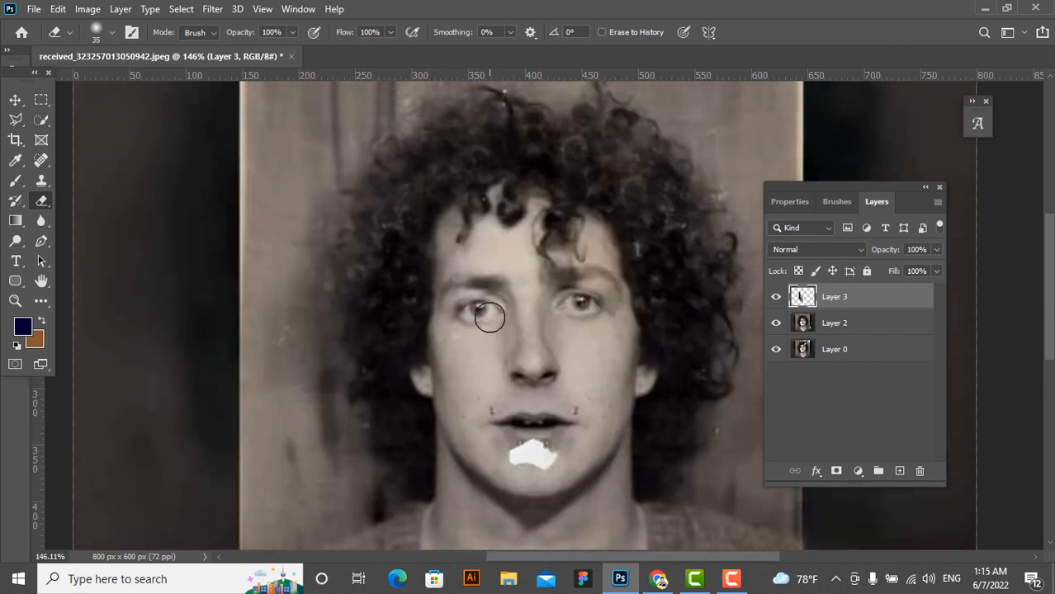
pyautogui.scroll(-3, 453, 211)
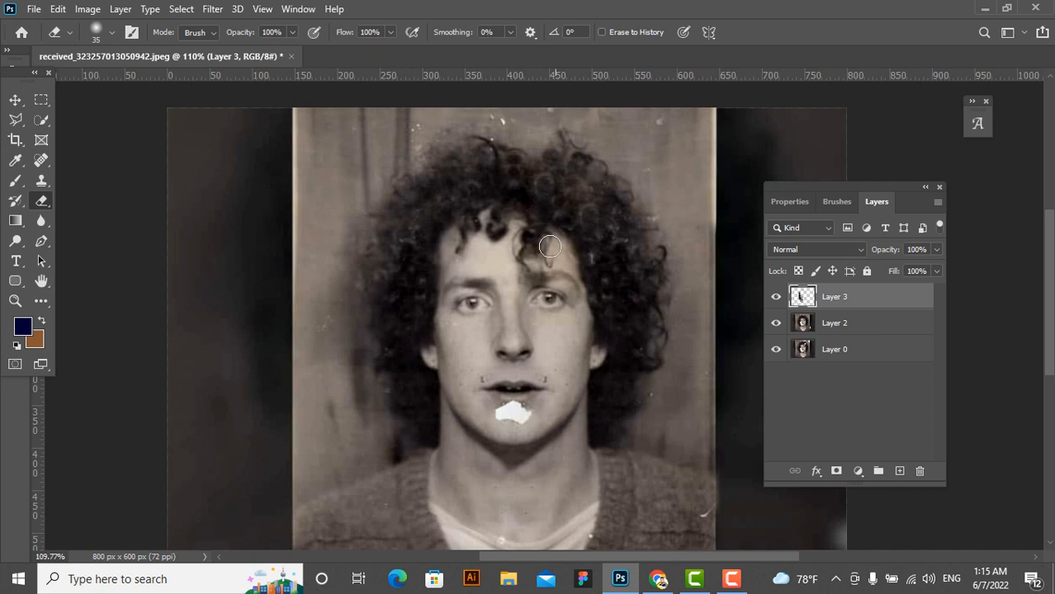
pyautogui.scroll(-1, 611, 177)
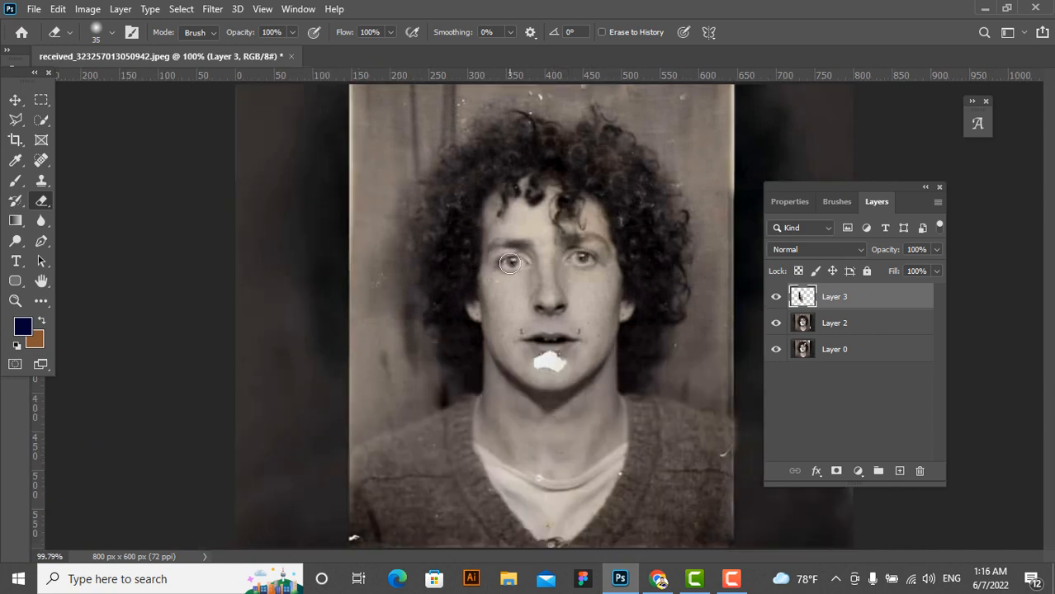
pyautogui.scroll(2, 553, 285)
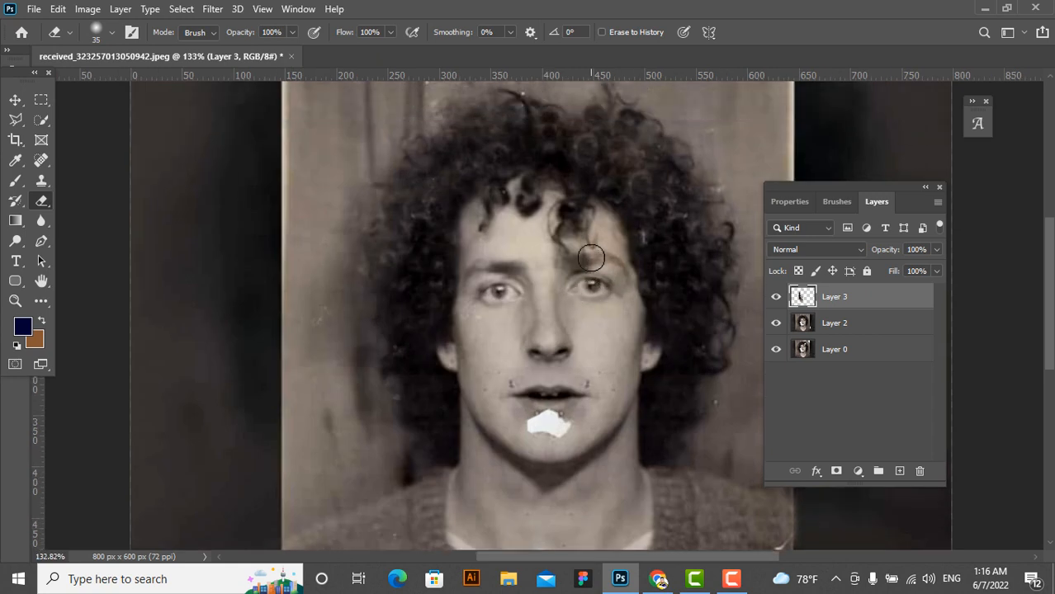
pyautogui.scroll(1, 598, 247)
pyautogui.scroll(-1, 592, 262)
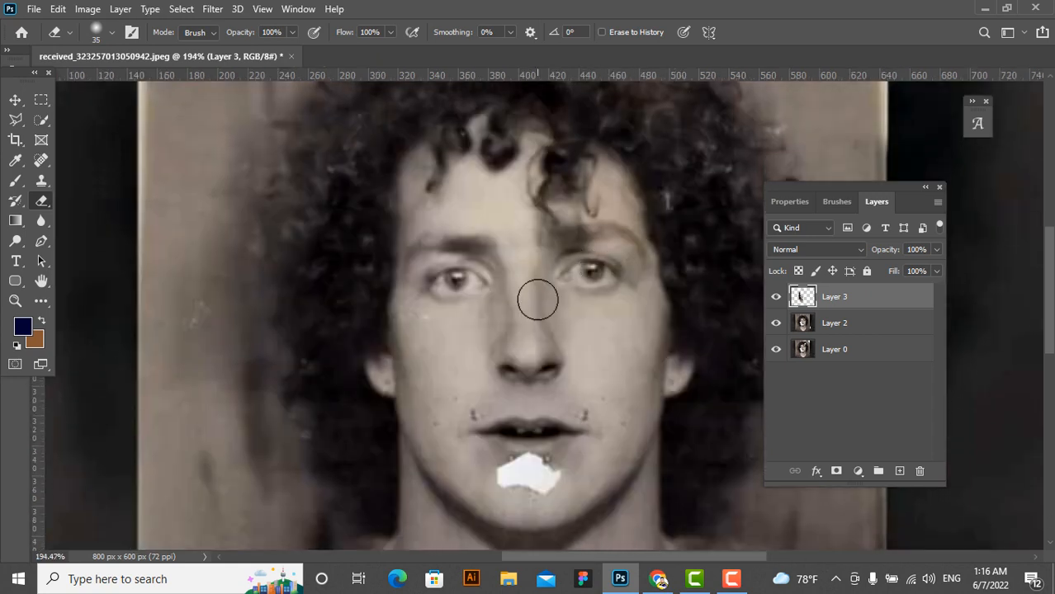
pyautogui.scroll(-2, 535, 297)
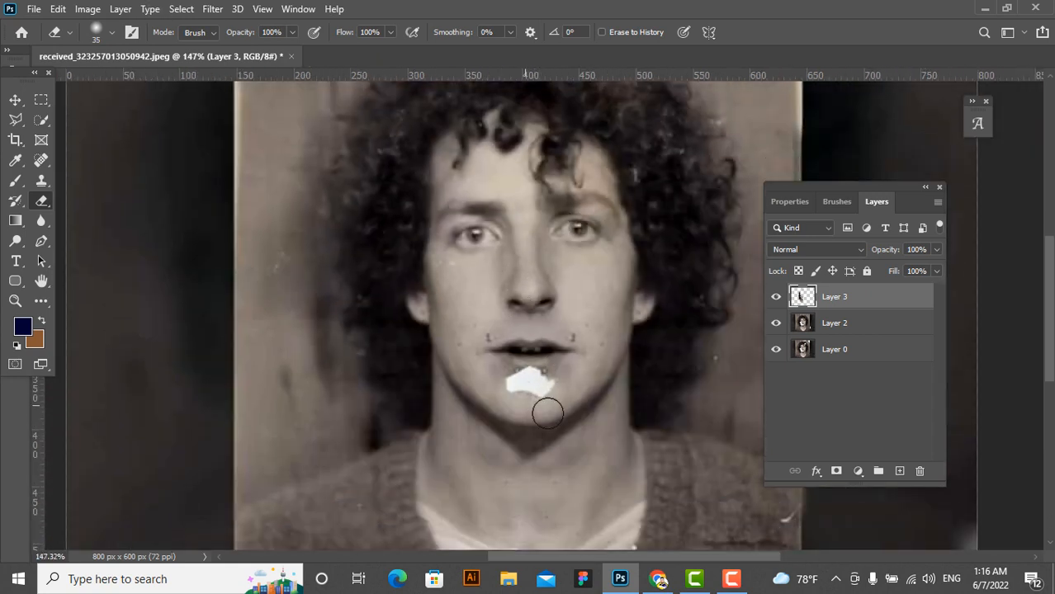
# Merge Layer 3 and Layer 2 into a single layer
pyautogui.scroll(1, 578, 405)
pyautogui.keyDown('shift'); pyautogui.click(836, 323); pyautogui.keyUp('shift')
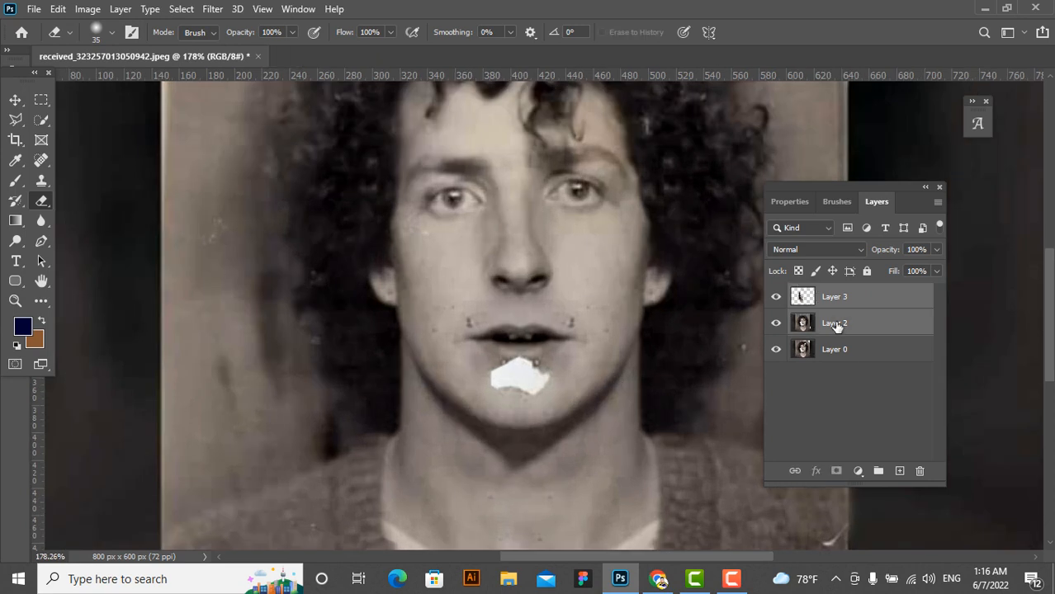
pyautogui.hotkey('ctrl', 'e')
pyautogui.scroll(2, 542, 393)
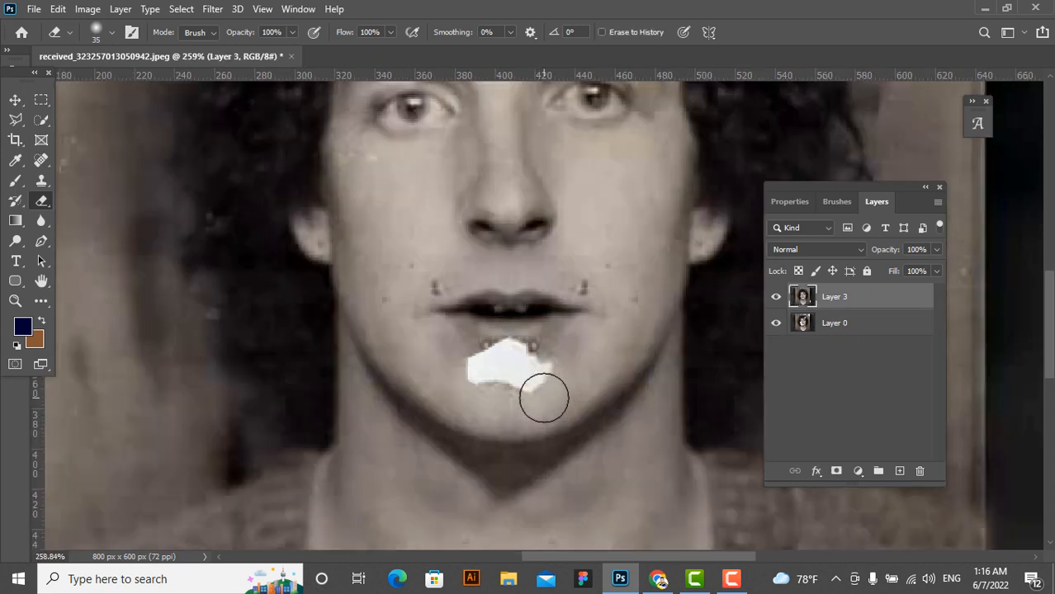
pyautogui.scroll(1, 564, 392)
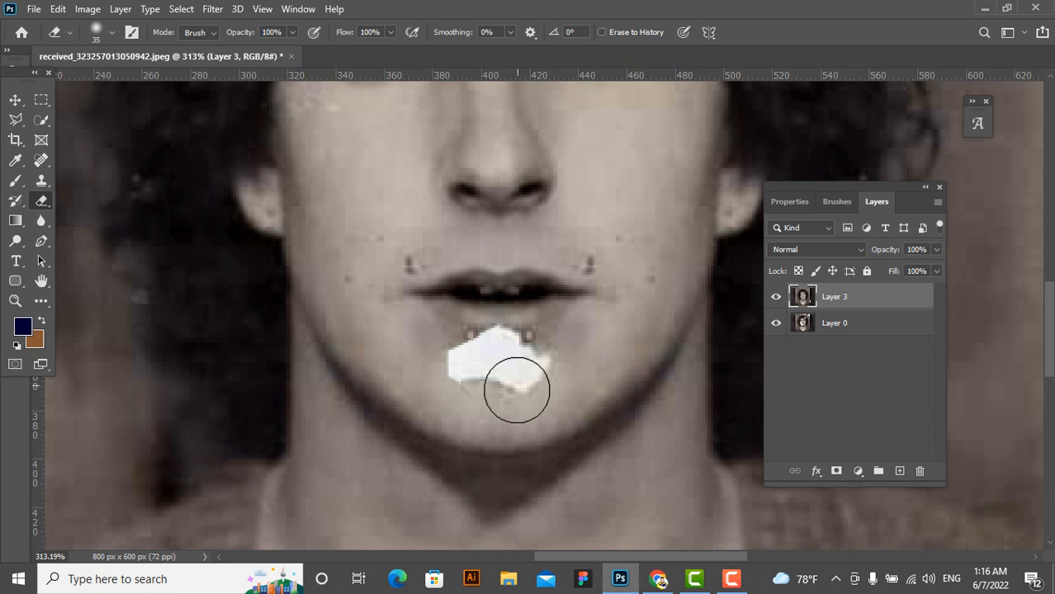
pyautogui.hotkey('ctrl', 'z')
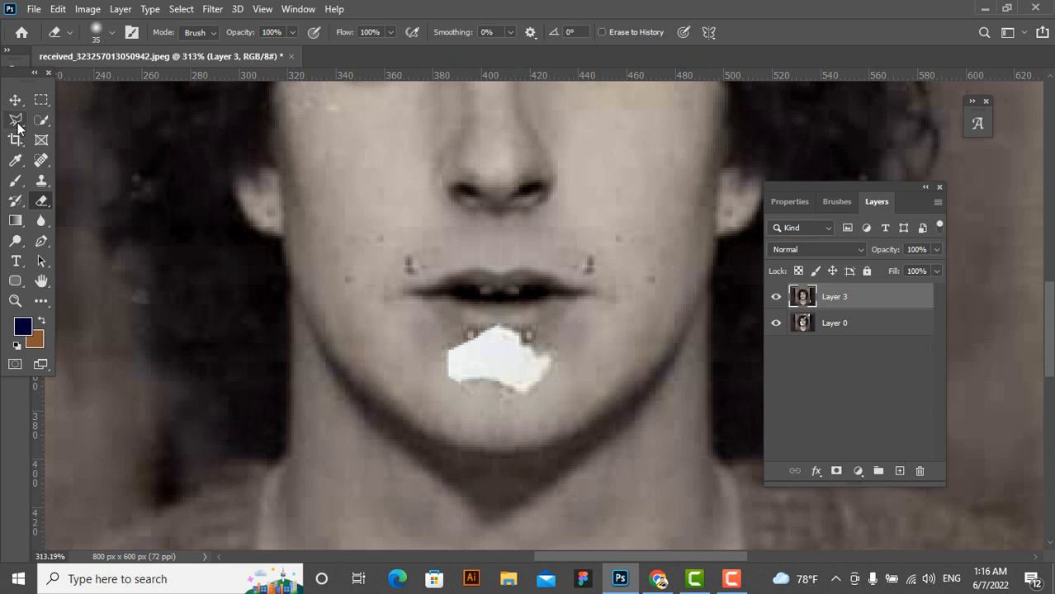
# Outline a patch of chin skin just below the white hole with the Polygonal Lasso and copy it to a new layer
pyautogui.click(17, 121)
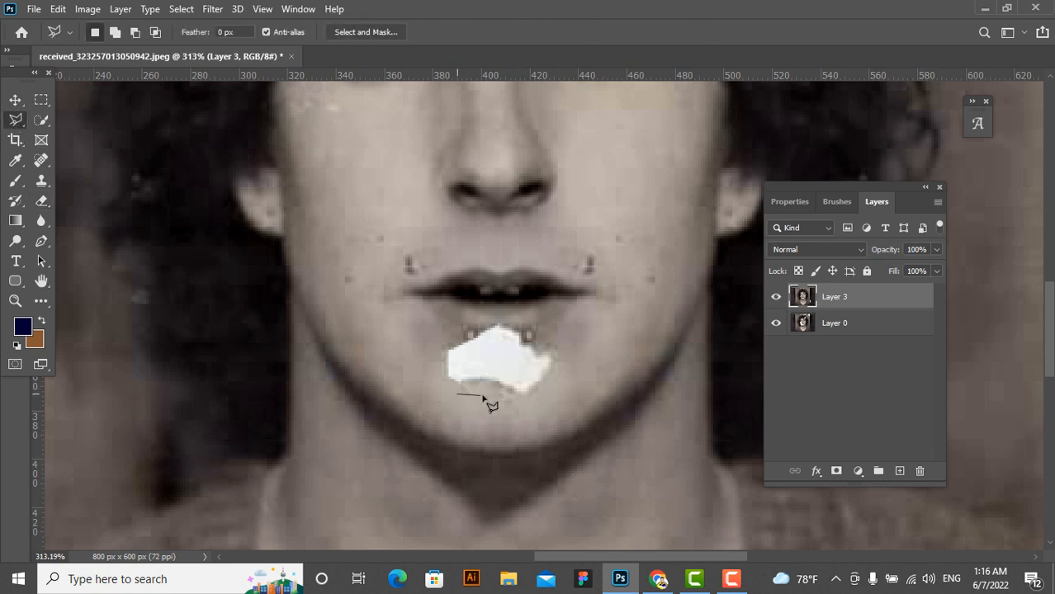
pyautogui.moveTo(519, 399); pyautogui.dragTo(551, 399)
pyautogui.moveTo(522, 437)
pyautogui.mouseDown()
pyautogui.moveTo(487, 439)
pyautogui.moveTo(444, 405)
pyautogui.moveTo(500, 402)
pyautogui.mouseUp()
pyautogui.rightClick(500, 408)
pyautogui.click(547, 234)
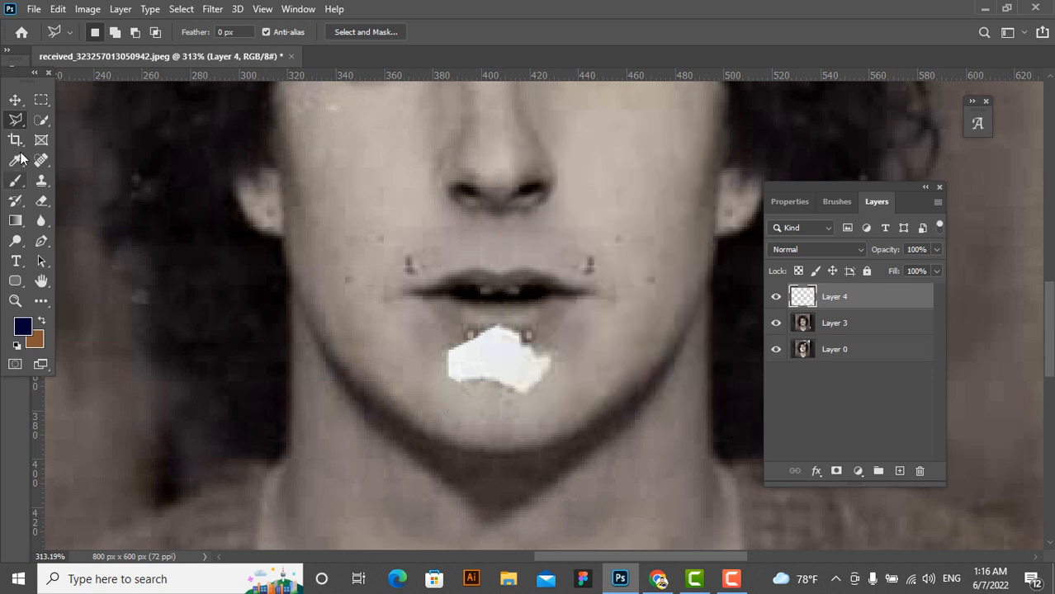
# Move the skin patch over the upper part of the white chin hole and place a duplicate of it on the left cheek
pyautogui.press('v')
pyautogui.moveTo(494, 408); pyautogui.dragTo(369, 304)
pyautogui.click(501, 353)
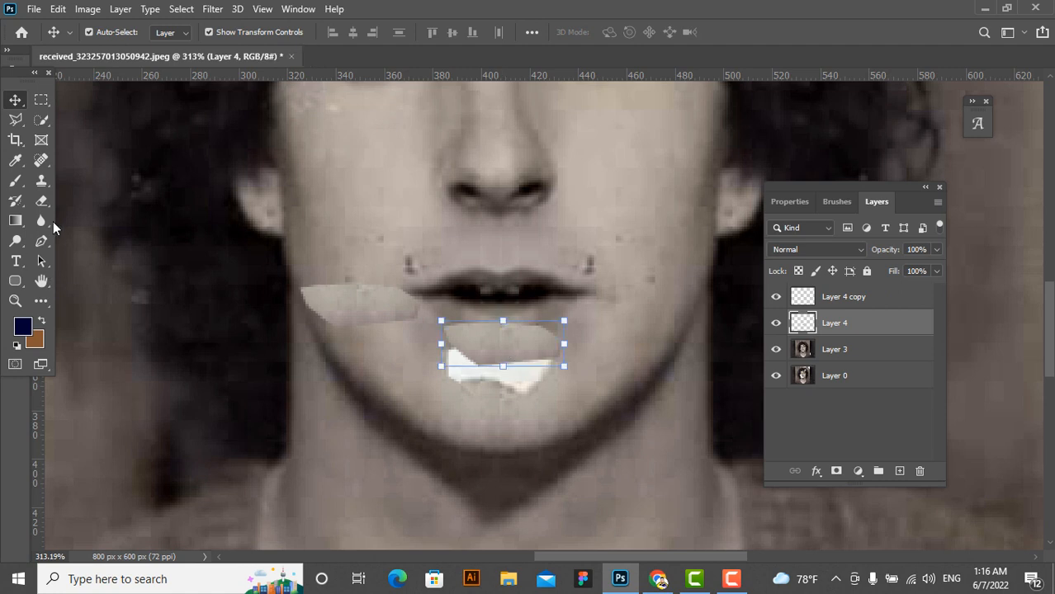
# Blend the edges of the upper chin patch on Layer 4 under the lower lip using the Eraser at sizes 10 to 25
pyautogui.rightClick(41, 201)
pyautogui.click(94, 203)
pyautogui.moveTo(528, 375); pyautogui.dragTo(581, 361)
pyautogui.press('[')
pyautogui.press('[')
pyautogui.press('[')
pyautogui.press('[')
pyautogui.press('[')
pyautogui.press('[')
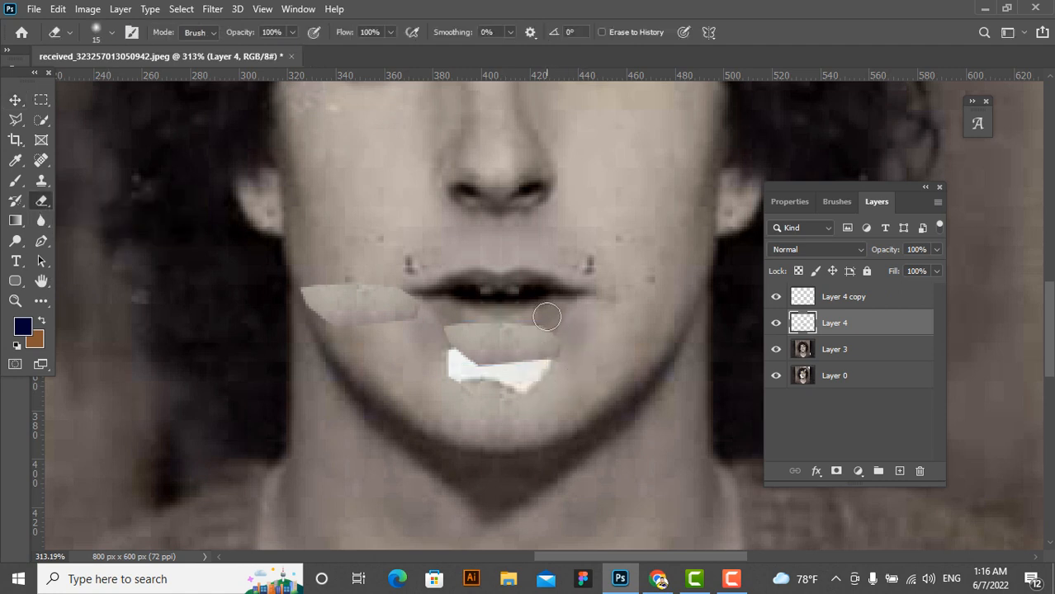
pyautogui.press(']')
pyautogui.press(']')
pyautogui.press(']')
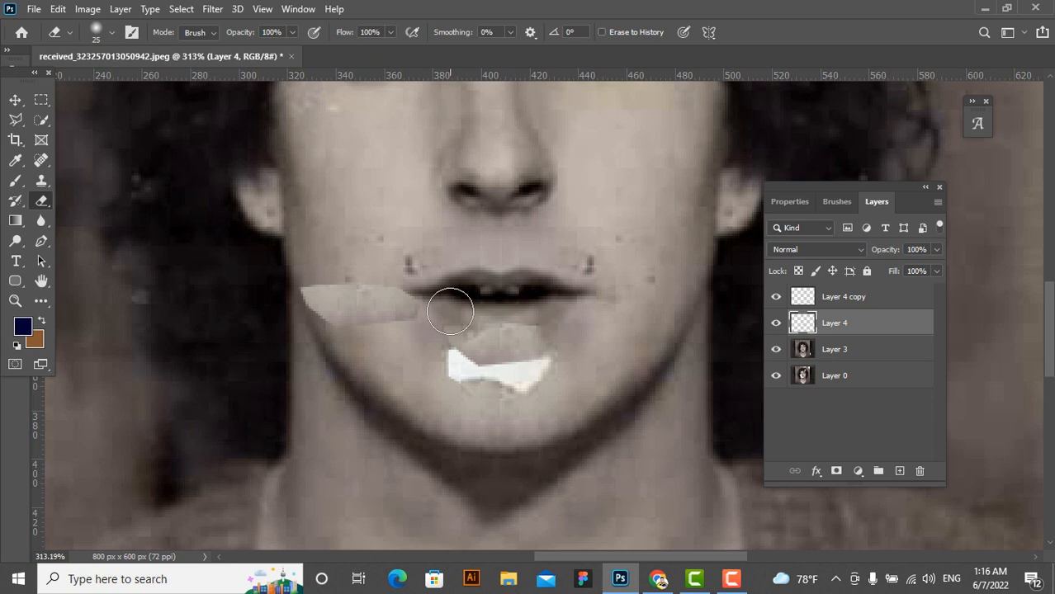
pyautogui.press('[')
pyautogui.press('[')
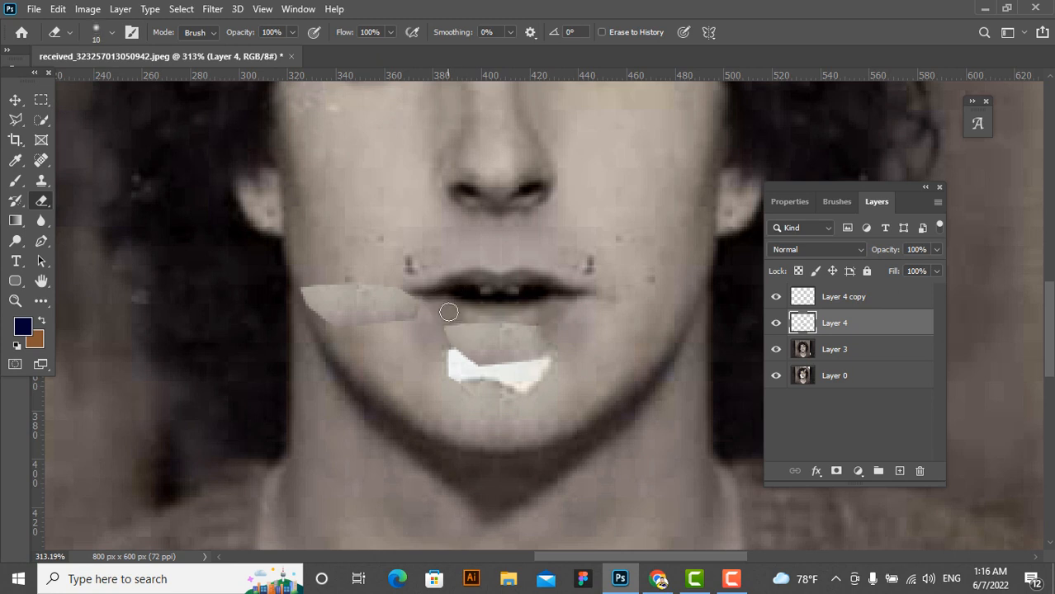
pyautogui.press(']')
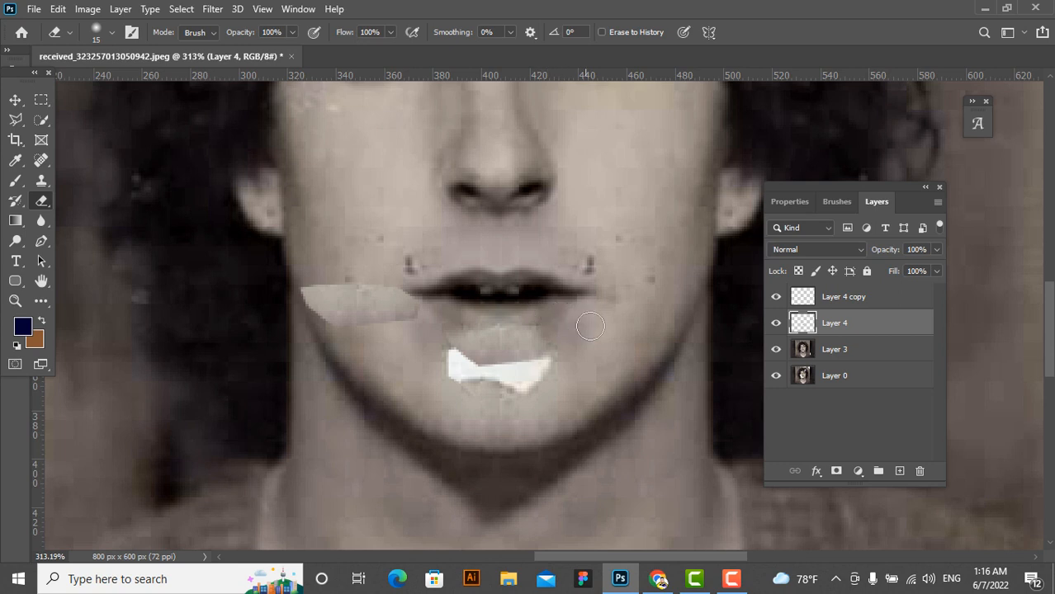
# Move the duplicate skin patch on Layer 4 copy from the cheek onto the remaining lower part of the white chin hole
pyautogui.click(15, 100)
pyautogui.click(353, 311)
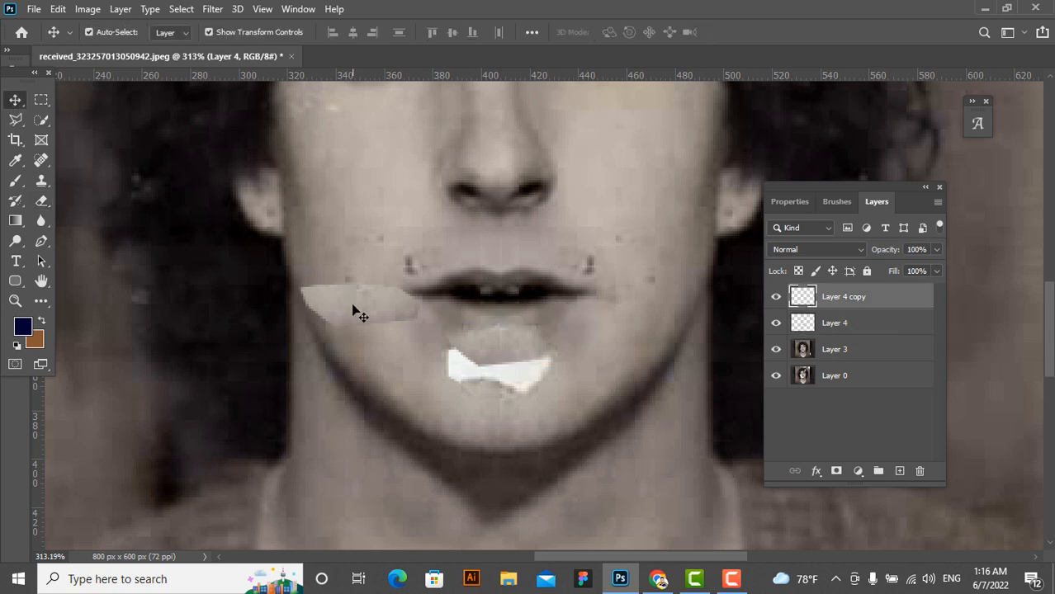
pyautogui.moveTo(356, 308); pyautogui.dragTo(486, 371)
pyautogui.moveTo(560, 342); pyautogui.dragTo(563, 341)
pyautogui.moveTo(495, 394); pyautogui.dragTo(495, 400)
pyautogui.moveTo(496, 342); pyautogui.dragTo(495, 345)
# Soften the outline of the lower chin patch on Layer 4 copy with the Eraser at size 15
pyautogui.click(42, 201)
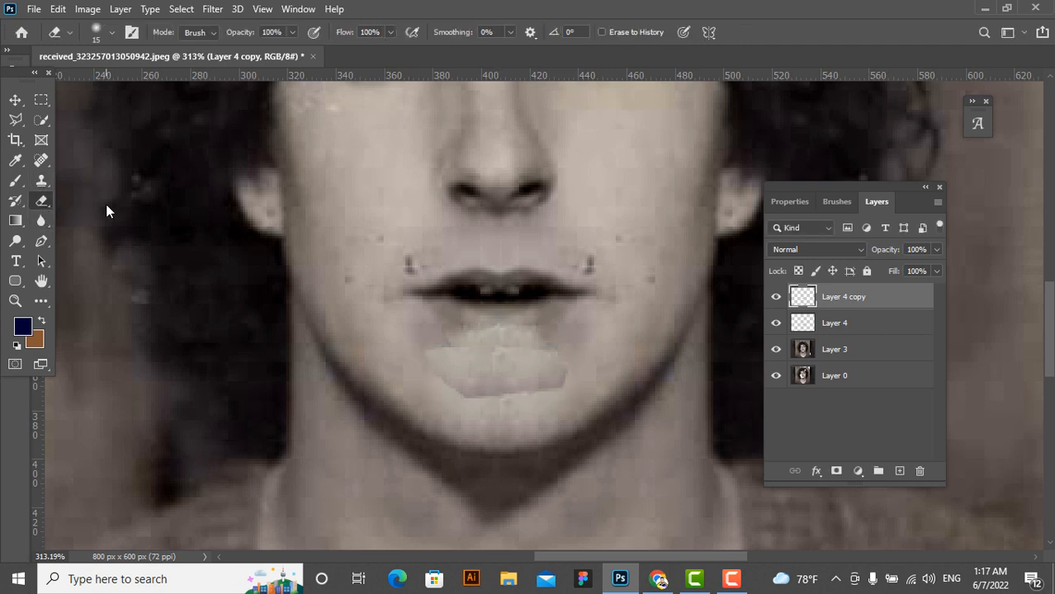
pyautogui.moveTo(426, 367)
pyautogui.mouseDown()
pyautogui.moveTo(418, 351)
pyautogui.moveTo(440, 382)
pyautogui.moveTo(422, 353)
pyautogui.mouseUp()
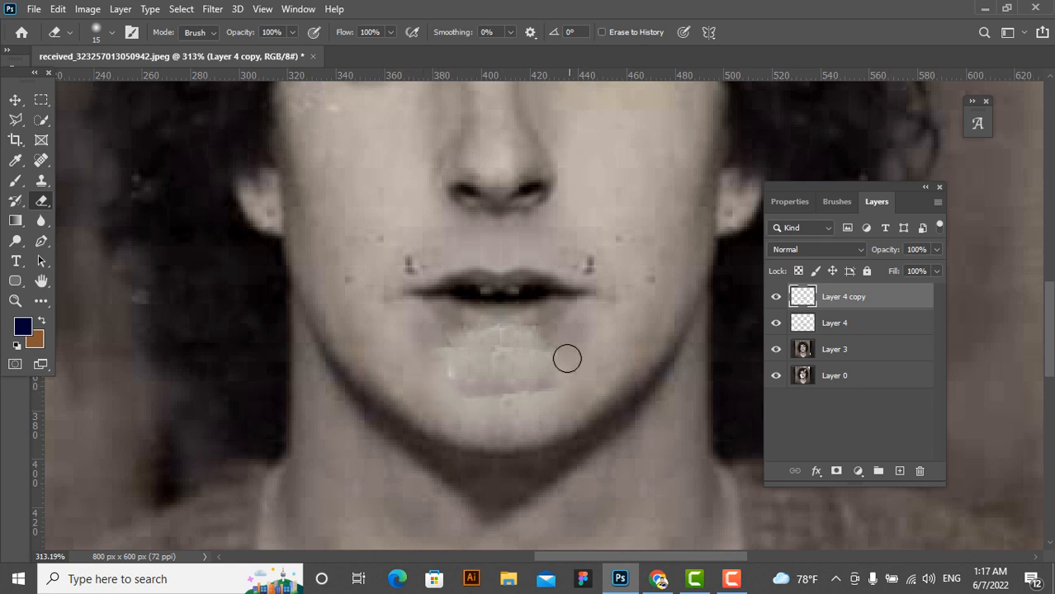
pyautogui.scroll(-3, 559, 355)
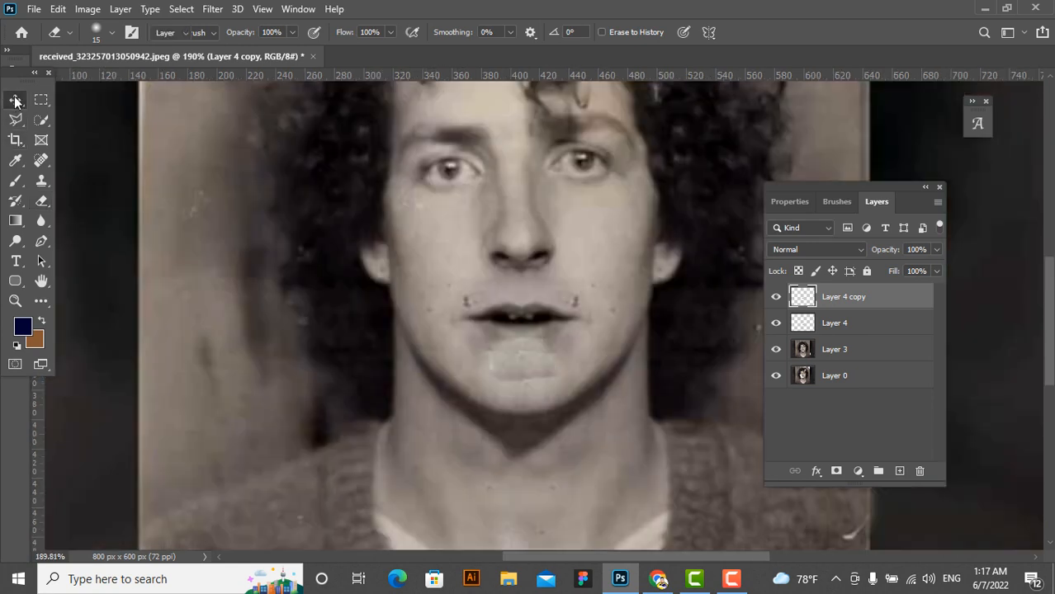
# Delete both chin patch layers, Layer 4 copy and Layer 4
pyautogui.click(15, 99)
pyautogui.scroll(2, 462, 388)
pyautogui.hotkey('ctrl', 'e')
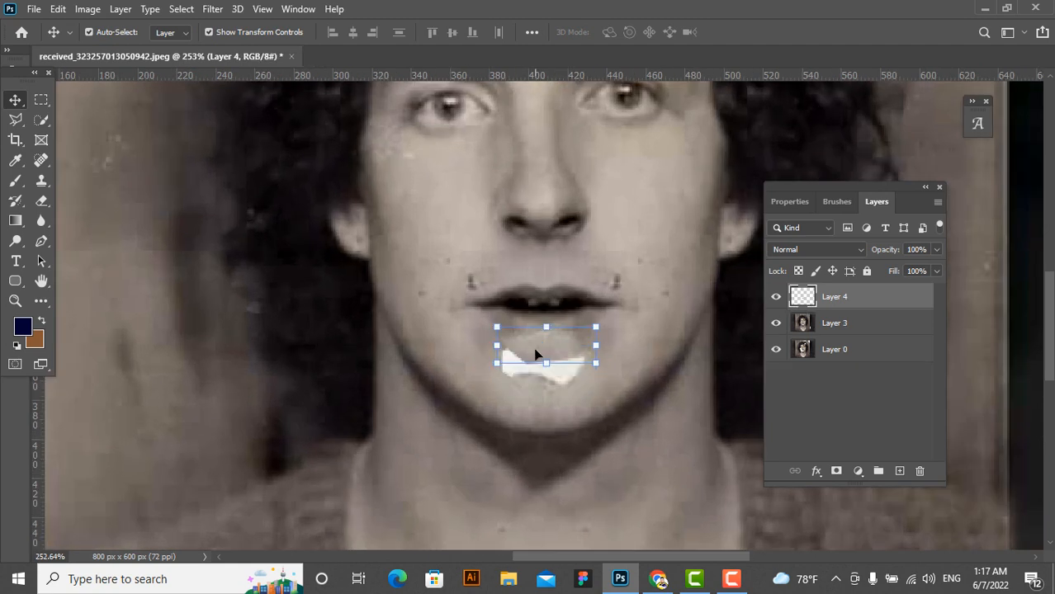
pyautogui.hotkey('ctrl', 'e')
# Clone cheek skin over the viewer's-left part of the white chin hole on Layer 3 with the Clone Stamp at size 25
pyautogui.click(42, 201)
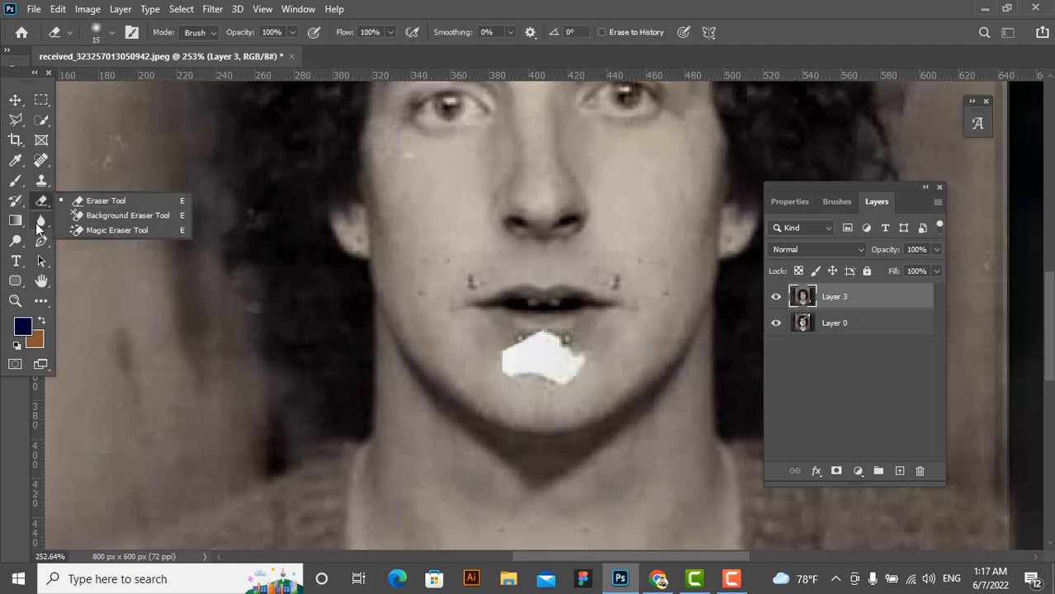
pyautogui.click(41, 220)
pyautogui.click(41, 180)
pyautogui.click(115, 182)
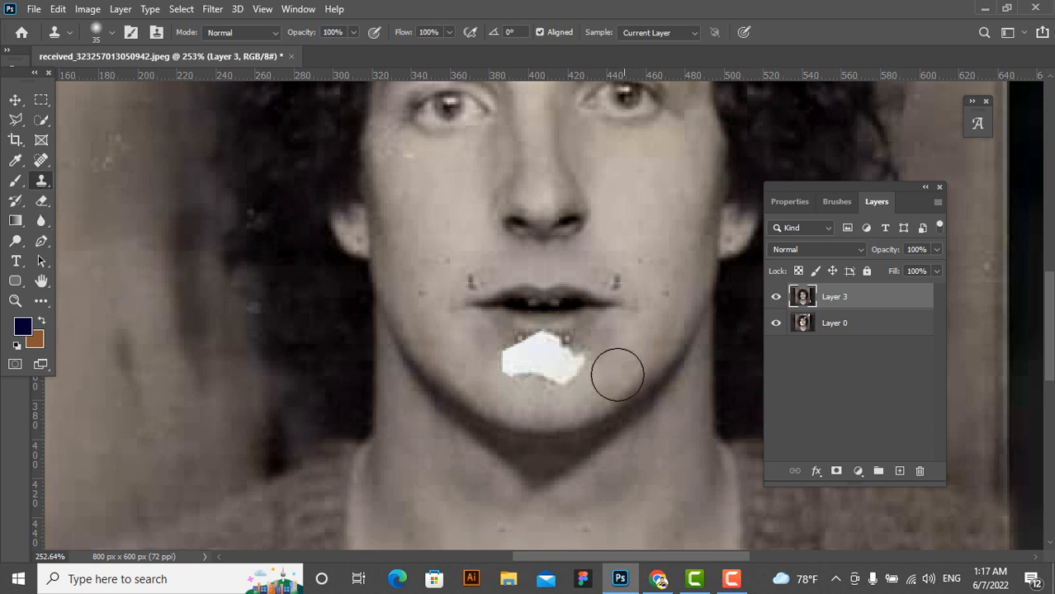
pyautogui.scroll(2, 454, 346)
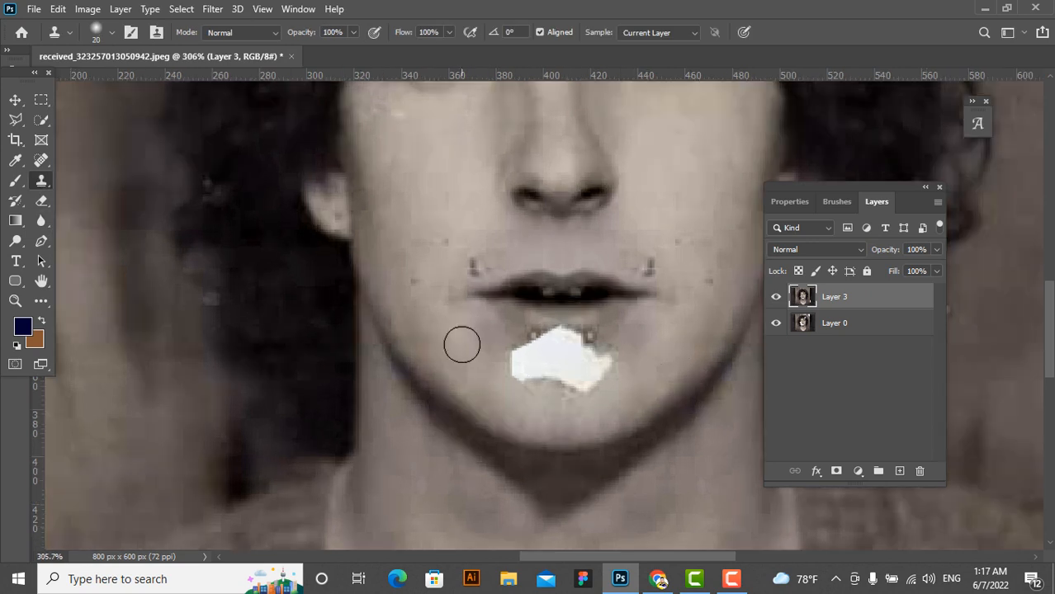
pyautogui.press(']')
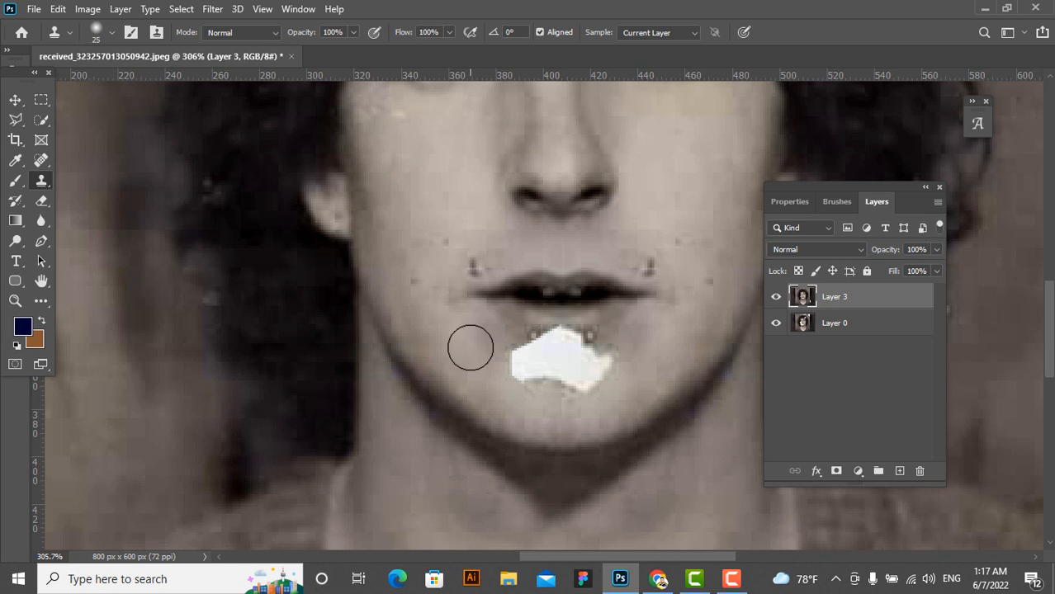
pyautogui.keyDown('alt'); pyautogui.click(470, 347); pyautogui.keyUp('alt')
pyautogui.moveTo(516, 363); pyautogui.dragTo(544, 367)
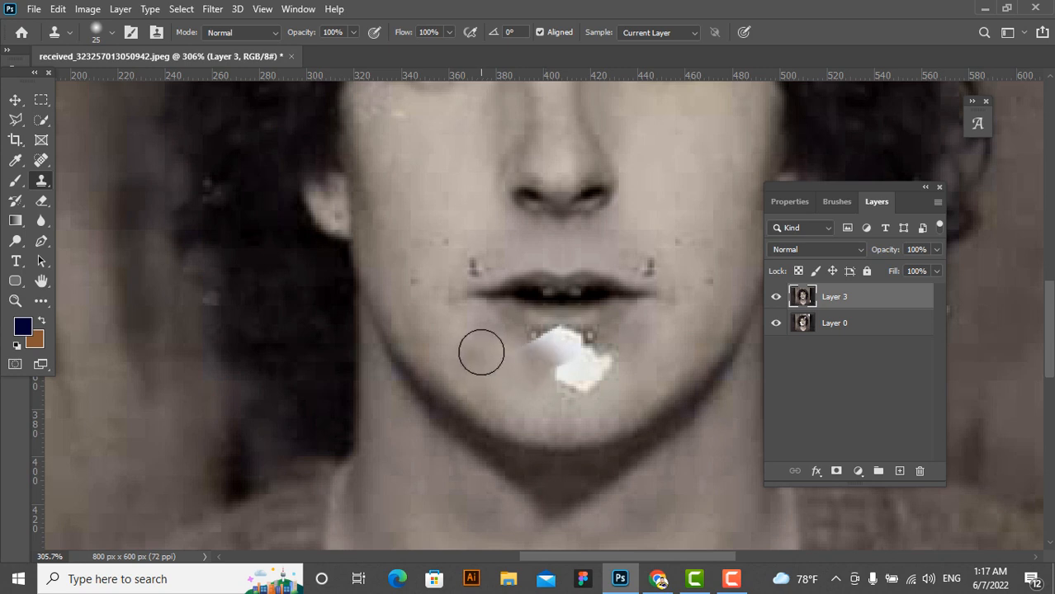
# Cover the remaining white areas of the chin hole under the lower lip with cloned skin at size 25, undoing unsuitable strokes
pyautogui.moveTo(613, 370); pyautogui.dragTo(600, 364)
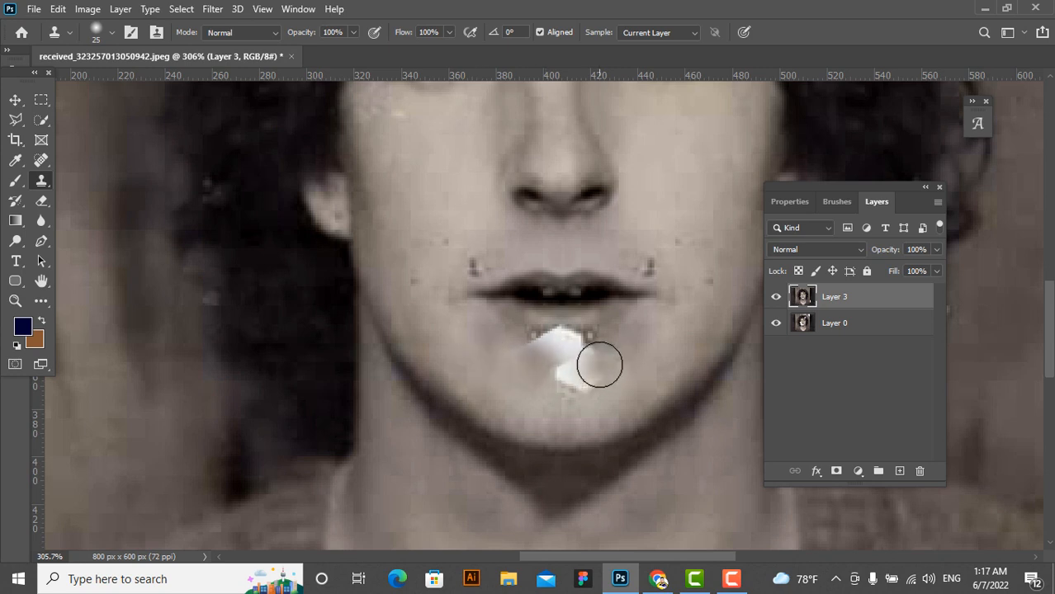
pyautogui.hotkey('ctrl', 'z')
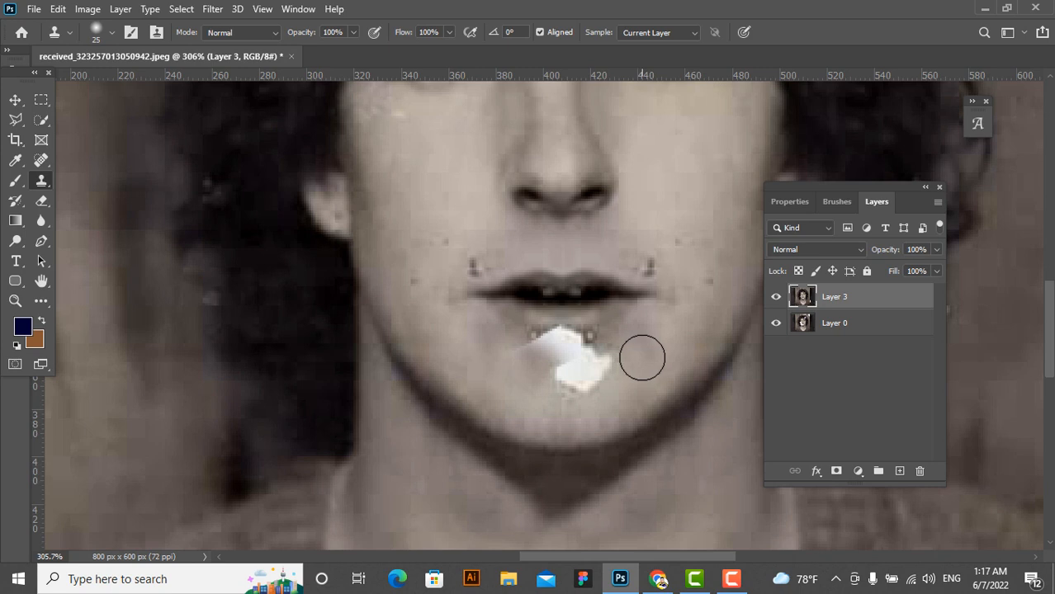
pyautogui.moveTo(610, 358)
pyautogui.mouseDown()
pyautogui.moveTo(568, 372)
pyautogui.moveTo(572, 389)
pyautogui.moveTo(566, 369)
pyautogui.moveTo(563, 382)
pyautogui.moveTo(553, 377)
pyautogui.moveTo(567, 373)
pyautogui.mouseUp()
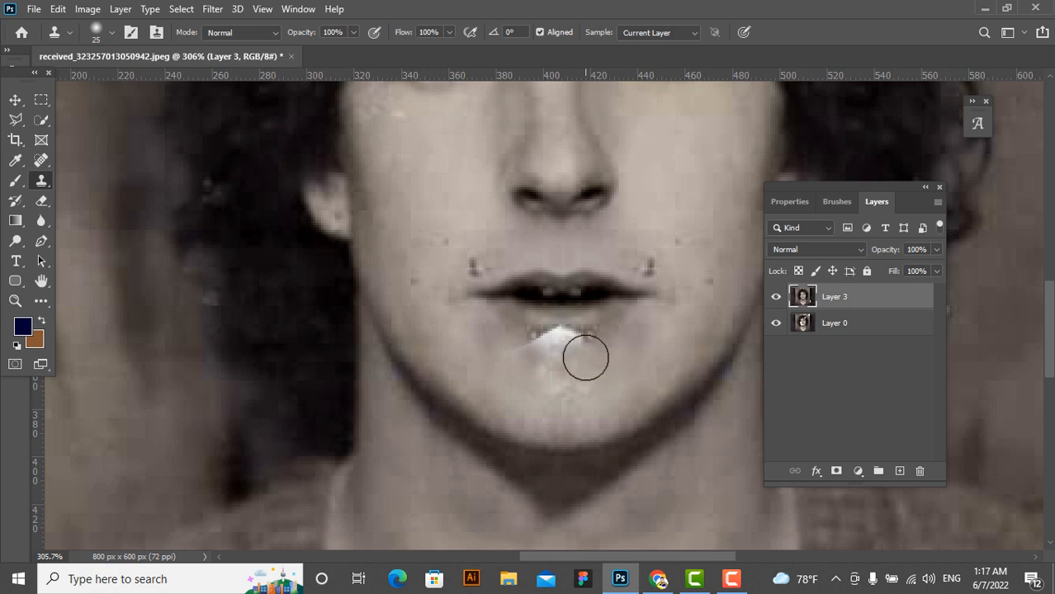
pyautogui.moveTo(586, 358)
pyautogui.mouseDown()
pyautogui.moveTo(549, 340)
pyautogui.moveTo(536, 354)
pyautogui.moveTo(564, 378)
pyautogui.mouseUp()
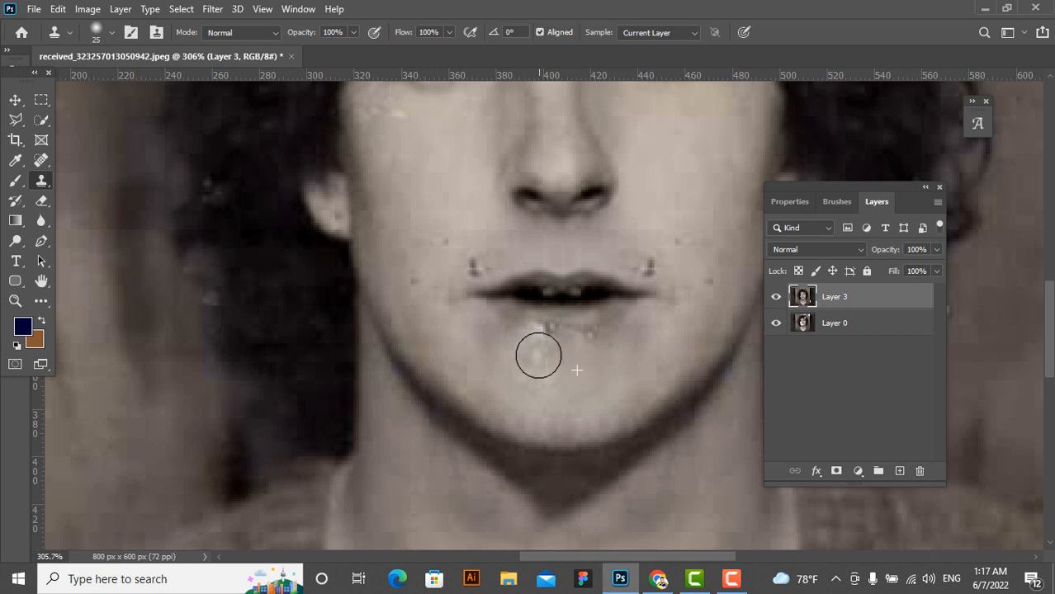
pyautogui.hotkey('ctrl', 'z')
pyautogui.hotkey('ctrl', 'z')
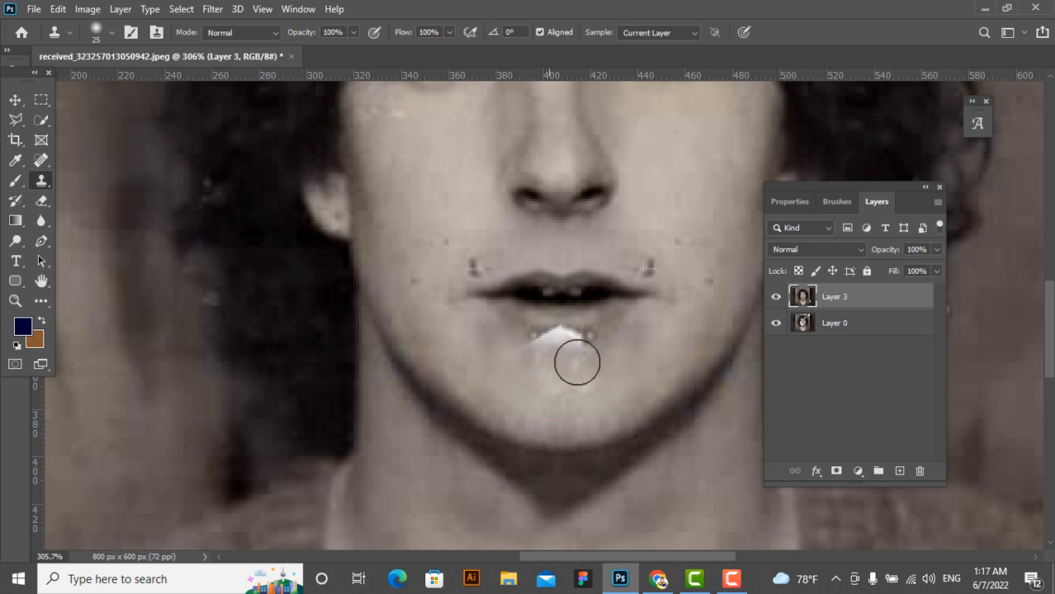
pyautogui.moveTo(583, 357)
pyautogui.mouseDown()
pyautogui.moveTo(560, 342)
pyautogui.moveTo(543, 350)
pyautogui.mouseUp()
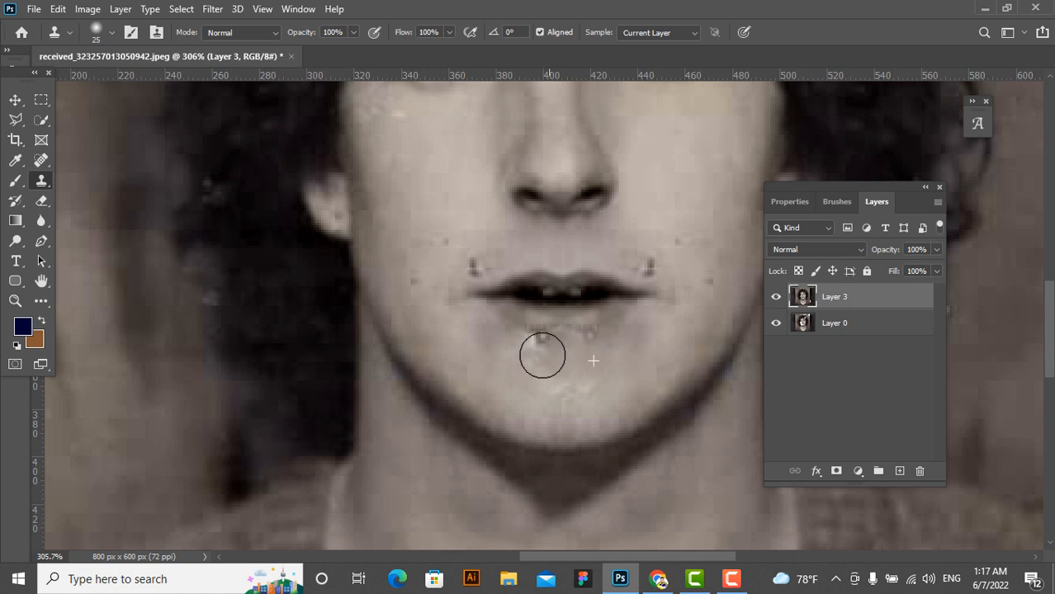
# Examine how the repaired chin blends with the rest of the portrait
pyautogui.scroll(-3, 504, 401)
pyautogui.scroll(-2, 504, 402)
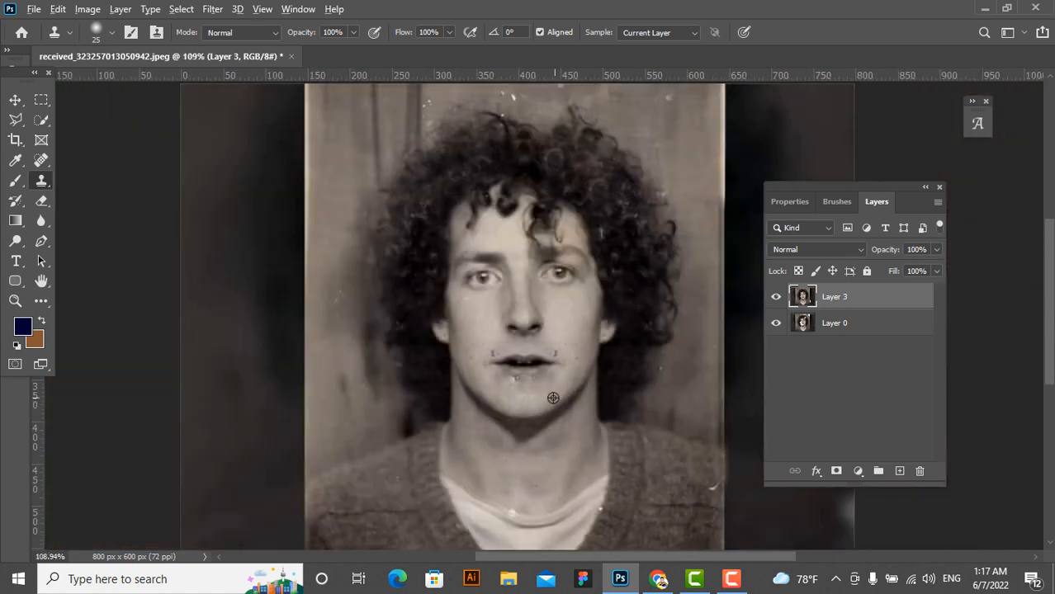
pyautogui.scroll(-1, 555, 406)
pyautogui.click(15, 99)
pyautogui.scroll(2, 528, 317)
pyautogui.scroll(1, 699, 368)
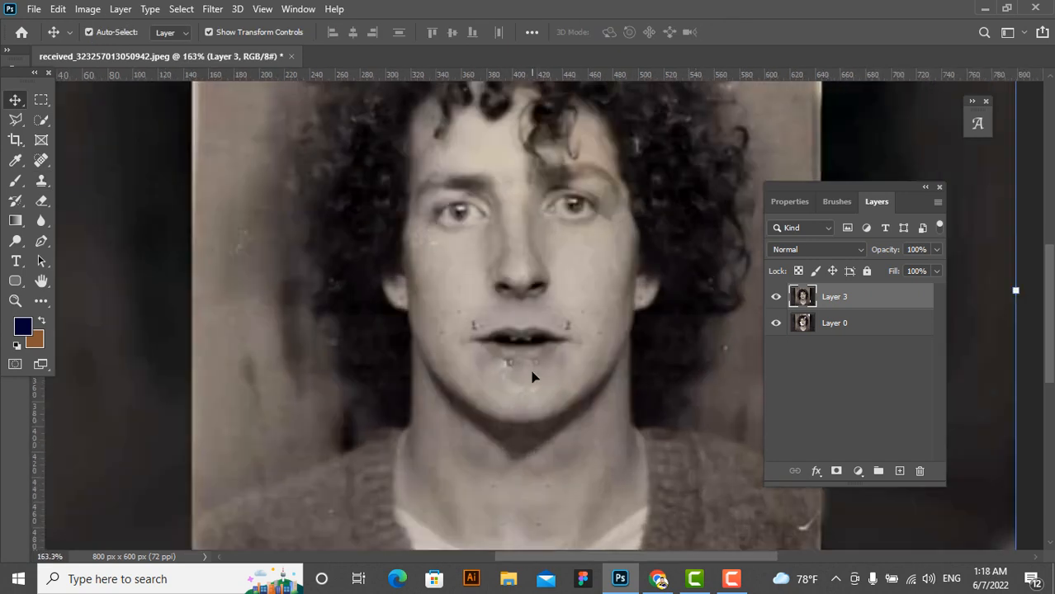
pyautogui.scroll(-3, 504, 370)
pyautogui.scroll(1, 574, 326)
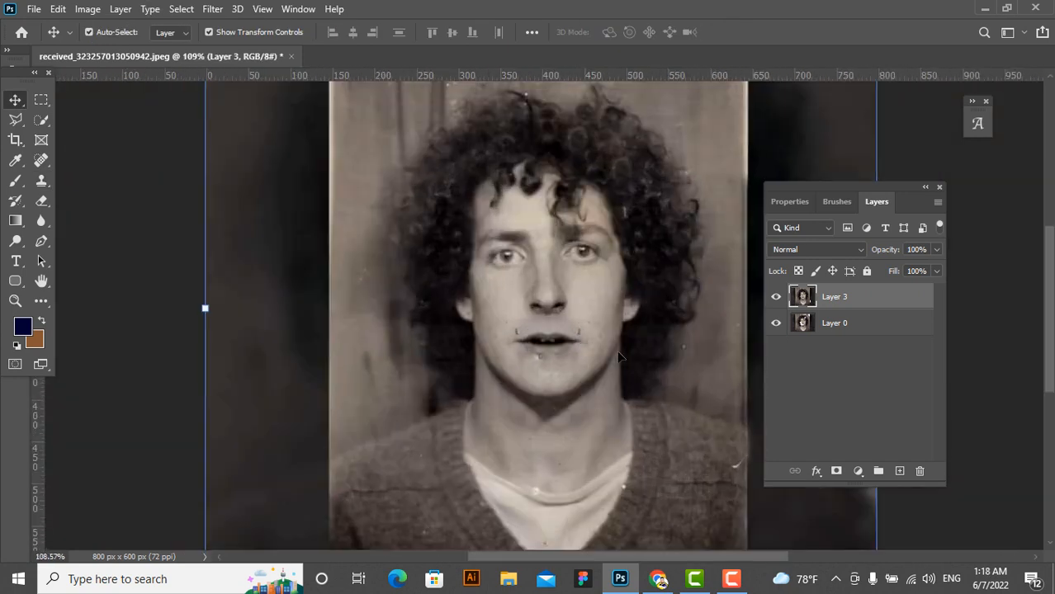
pyautogui.scroll(2, 582, 370)
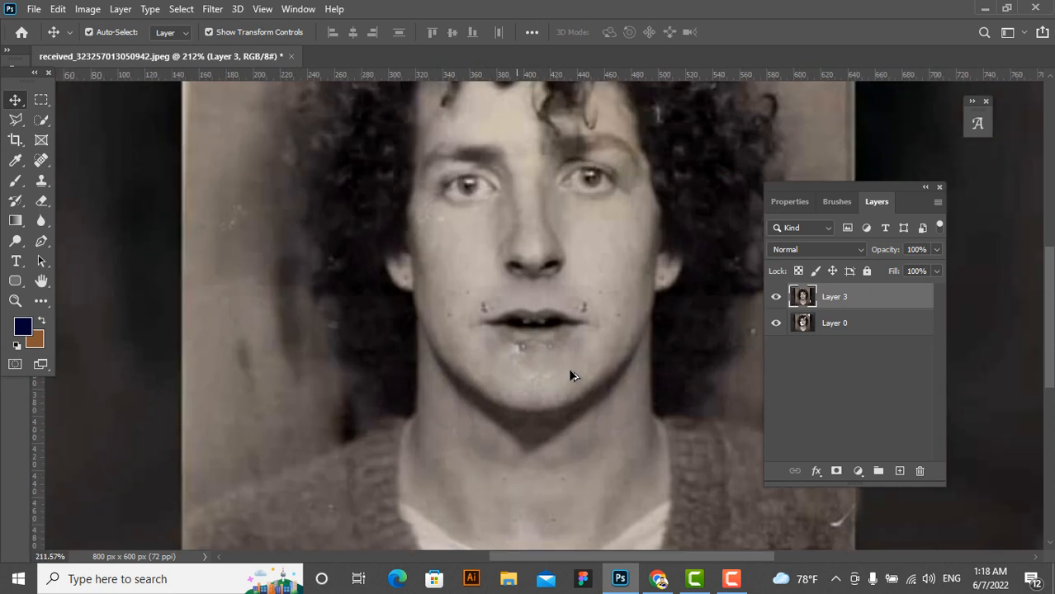
# Clone over the bright spots and blemishes just below the lower lip with the Clone Stamp at size 10
pyautogui.click(42, 180)
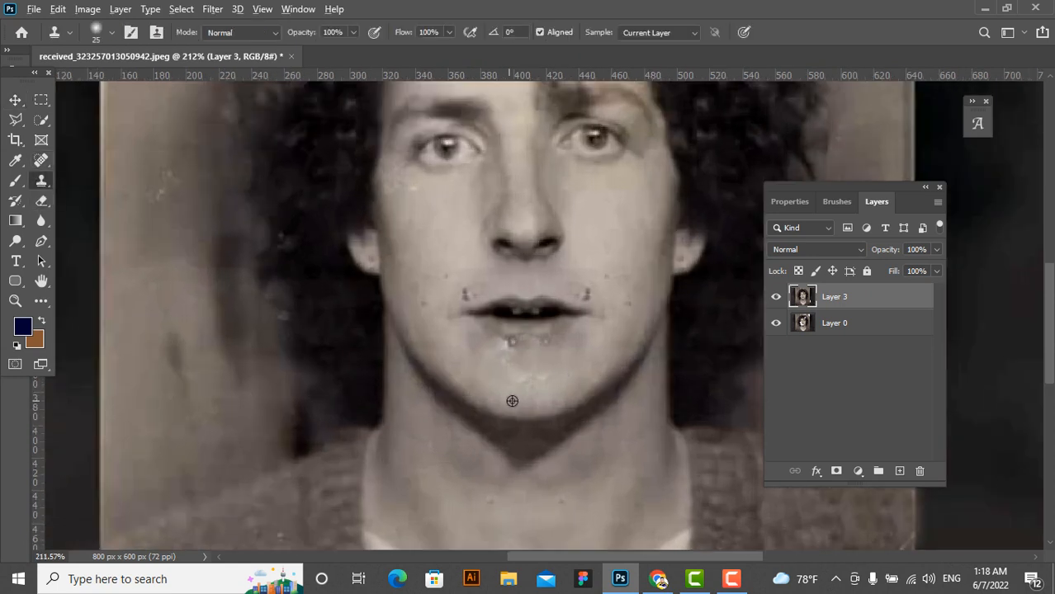
pyautogui.scroll(2, 503, 401)
pyautogui.click(461, 316)
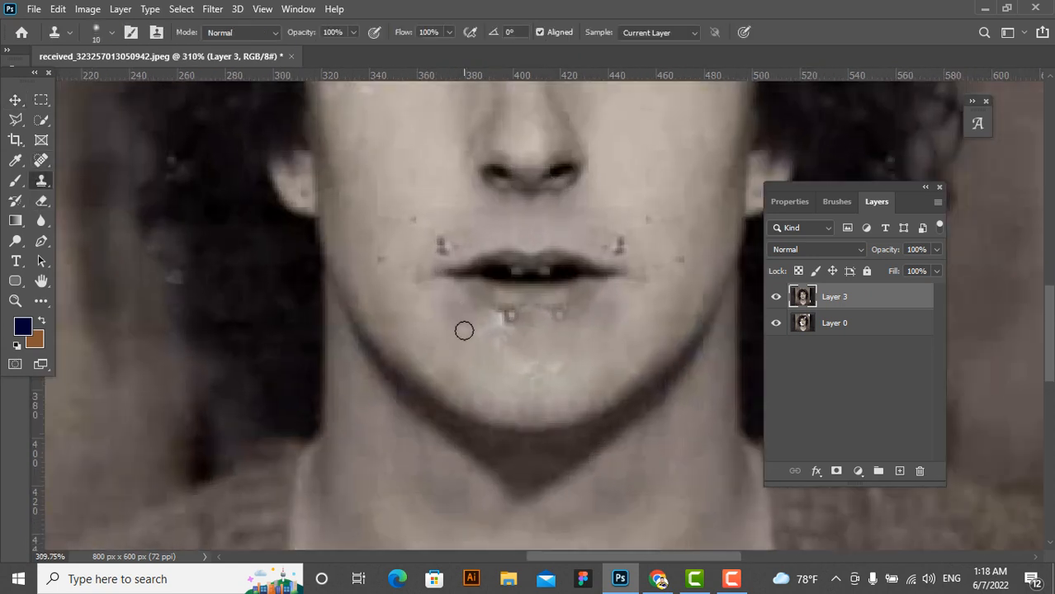
pyautogui.moveTo(469, 323); pyautogui.dragTo(504, 320)
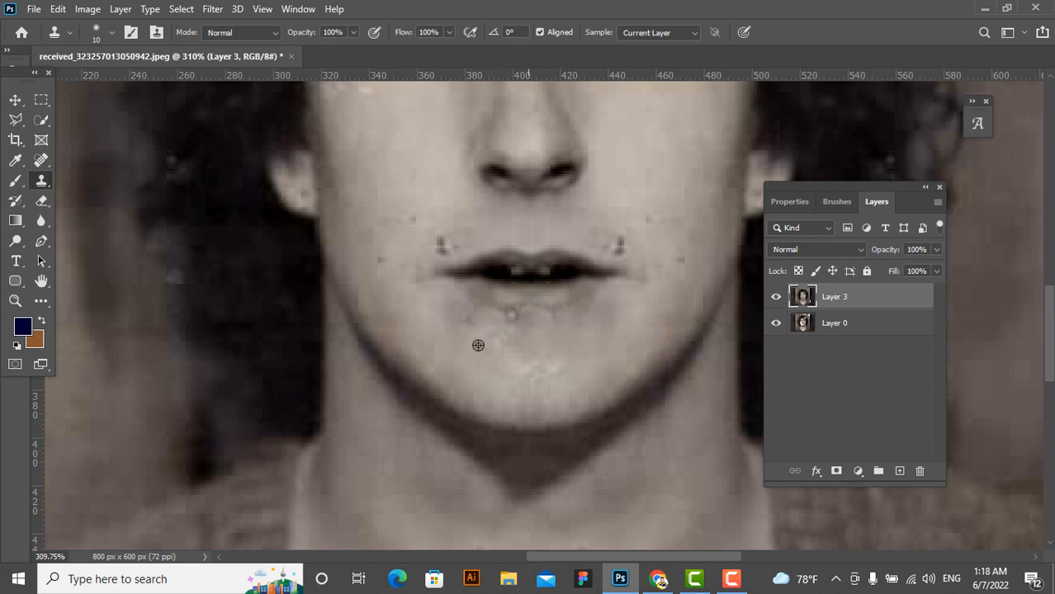
# Place Layer 3 below Layer 0, compare the original with the restoration by toggling Layer 0, and leave Layer 0 hidden
pyautogui.scroll(-2, 462, 345)
pyautogui.scroll(-1, 462, 345)
pyautogui.scroll(-2, 496, 365)
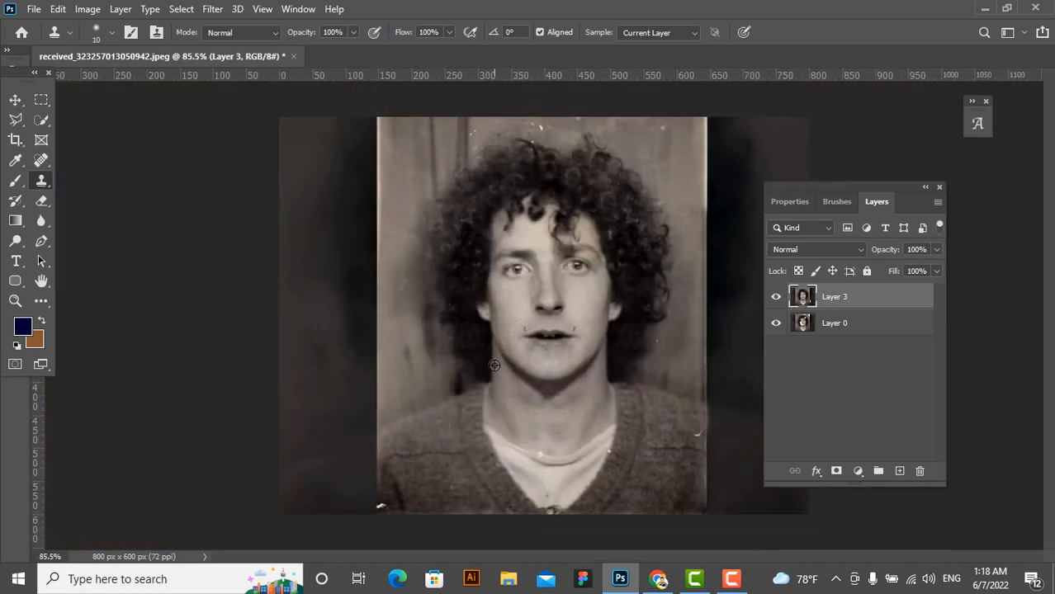
pyautogui.scroll(-1, 500, 379)
pyautogui.scroll(1, 631, 357)
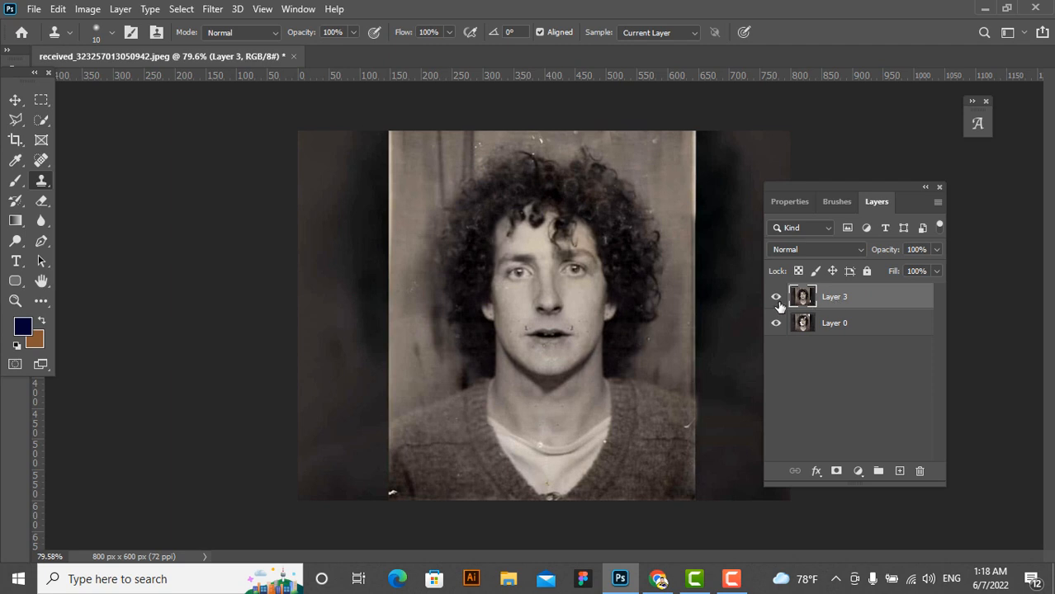
pyautogui.moveTo(832, 302); pyautogui.dragTo(828, 328)
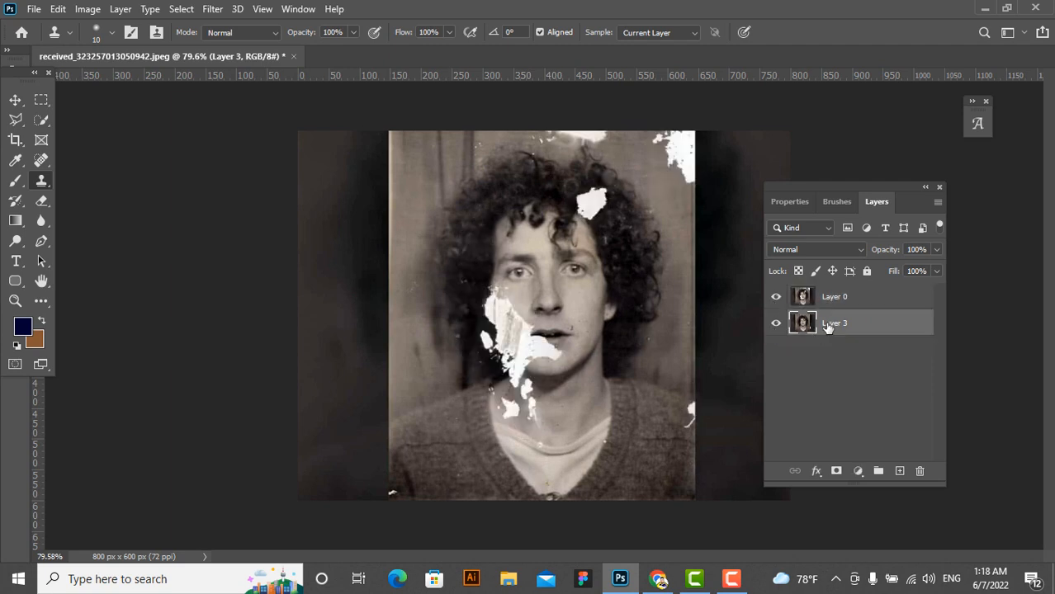
pyautogui.click(776, 298)
pyautogui.click(776, 298)
pyautogui.click(776, 297)
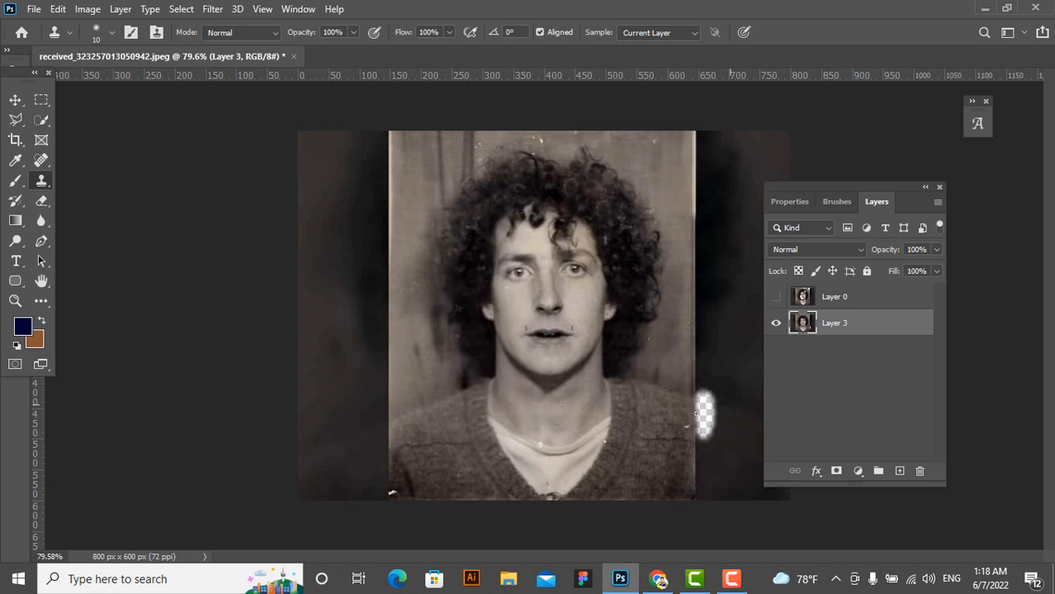
# Reposition the floating Layers panel so it clears the transparent hole beside the shoulder
pyautogui.scroll(2, 720, 424)
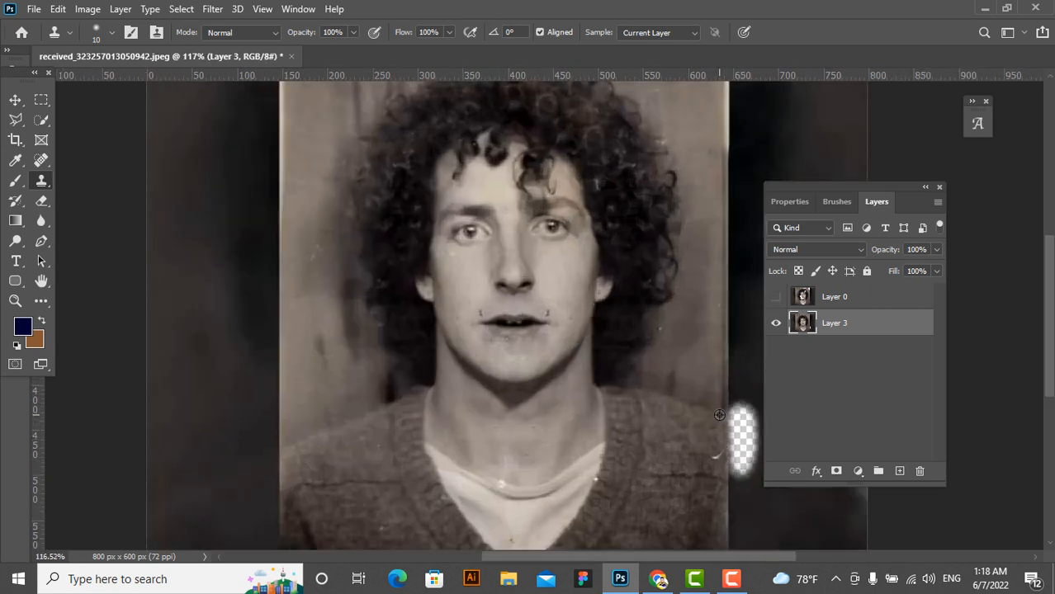
pyautogui.scroll(-3, 468, 388)
pyautogui.scroll(3, 692, 394)
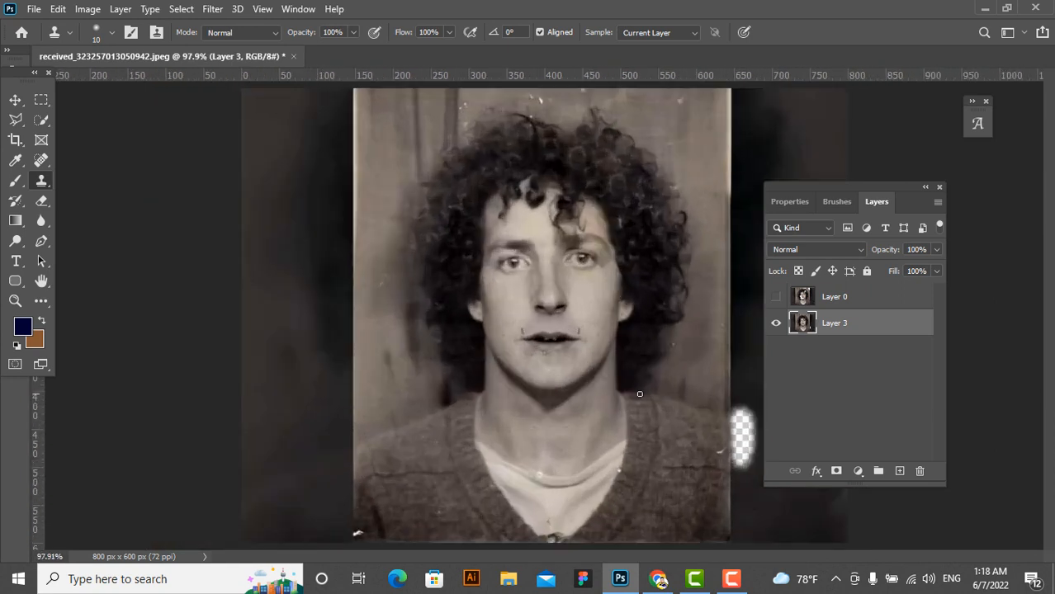
pyautogui.moveTo(898, 189); pyautogui.dragTo(968, 190)
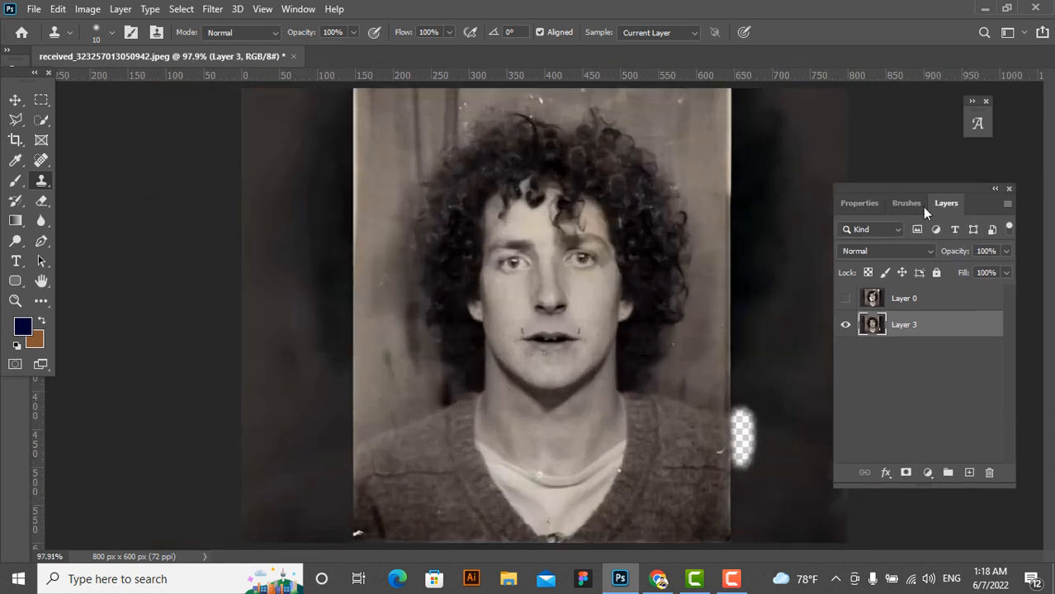
pyautogui.scroll(1, 723, 373)
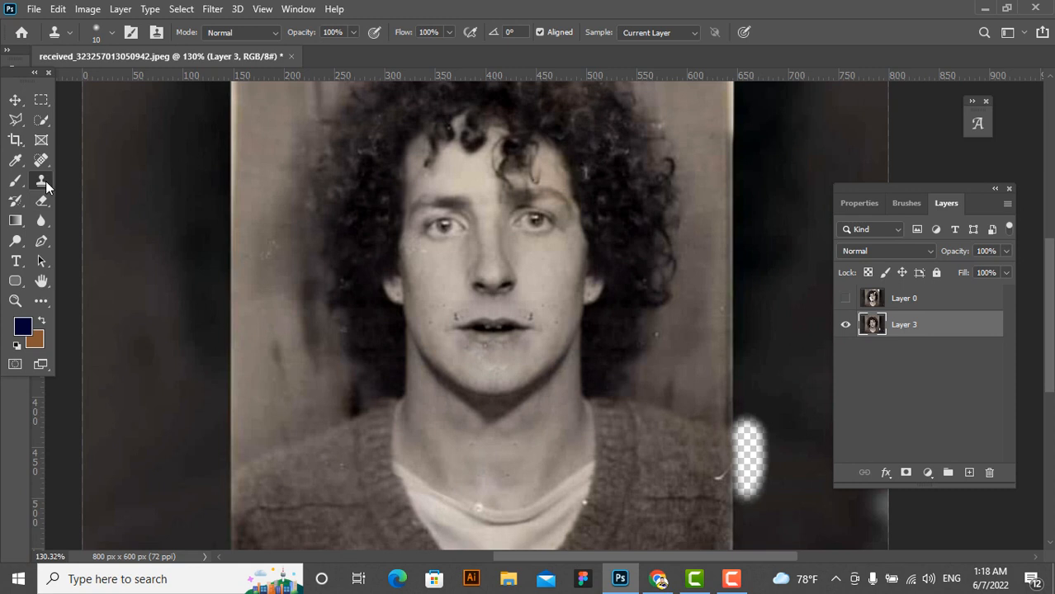
pyautogui.click(42, 201)
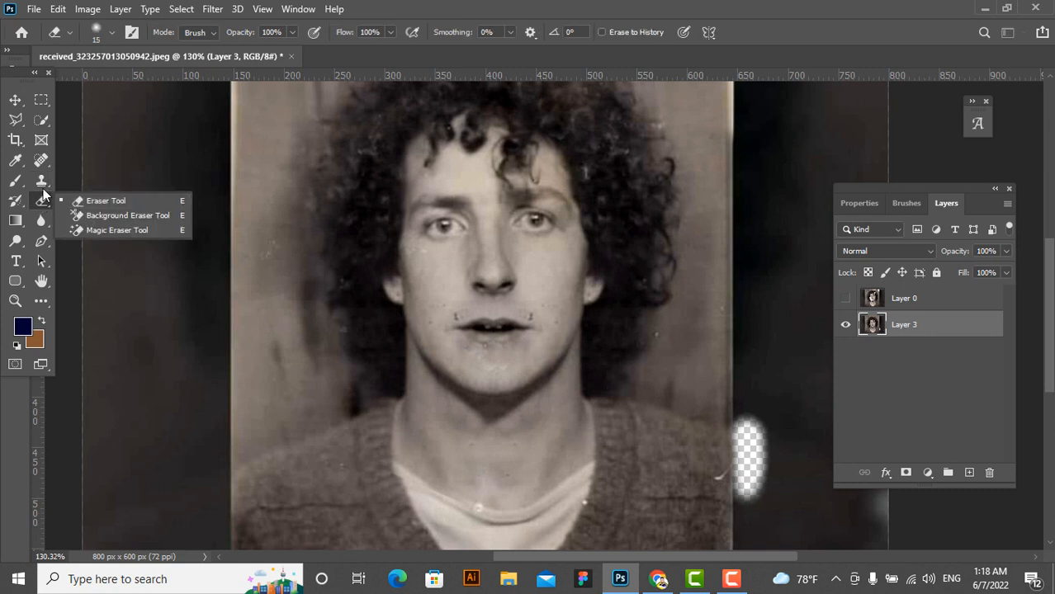
pyautogui.click(42, 183)
pyautogui.click(83, 183)
pyautogui.scroll(-5, 510, 383)
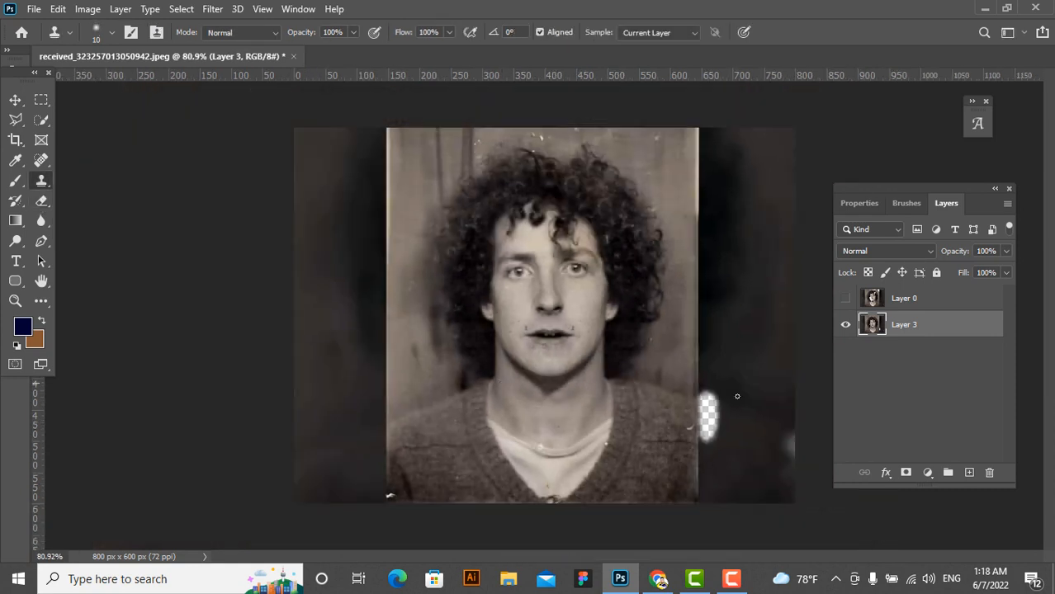
# Copy a rectangular patch of dark background beside the transparent hole from Layer 3 to a new layer
pyautogui.click(41, 100)
pyautogui.scroll(3, 762, 404)
pyautogui.moveTo(759, 393); pyautogui.dragTo(817, 486)
pyautogui.rightClick(800, 438)
pyautogui.click(833, 262)
pyautogui.click(15, 99)
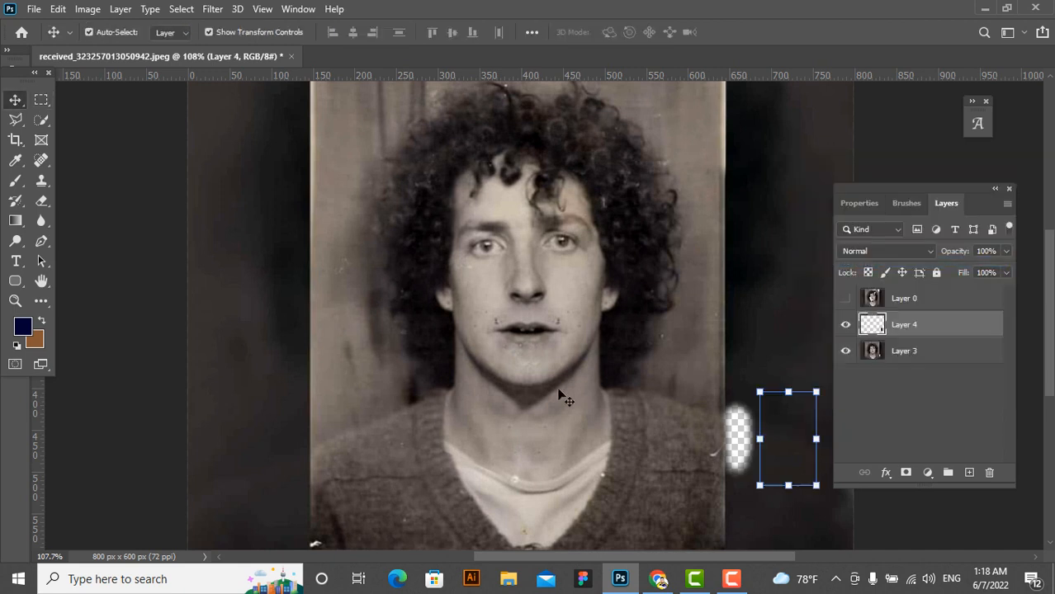
# Move the dark background patch over the transparent hole and nudge it against the photo's edge beside the shoulder
pyautogui.moveTo(800, 446); pyautogui.dragTo(764, 449)
pyautogui.press('Right')
pyautogui.press('Right')
pyautogui.press('Right')
pyautogui.press('Right')
pyautogui.press('Right')
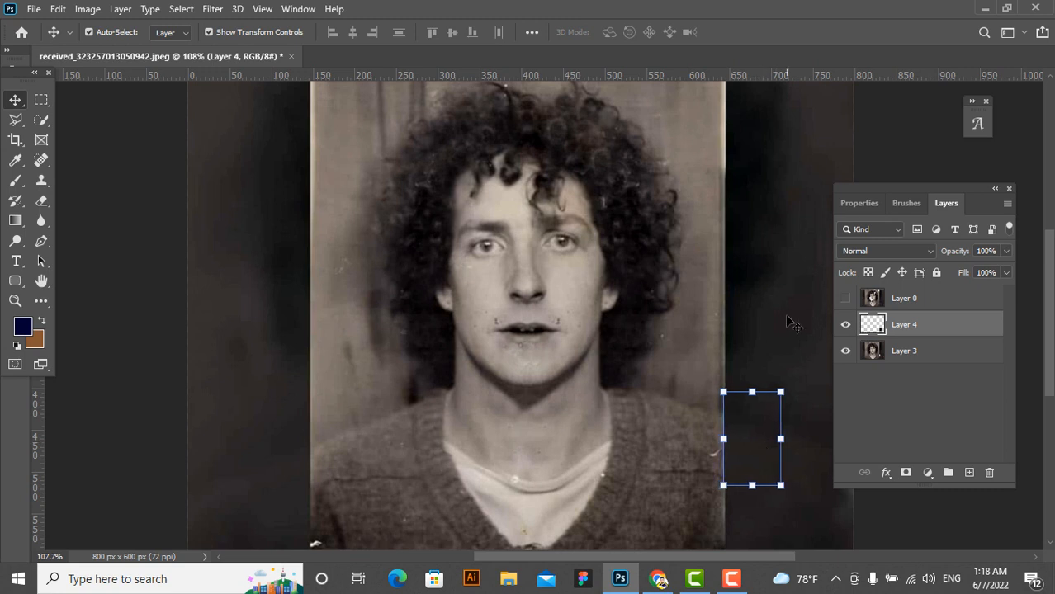
pyautogui.click(900, 353)
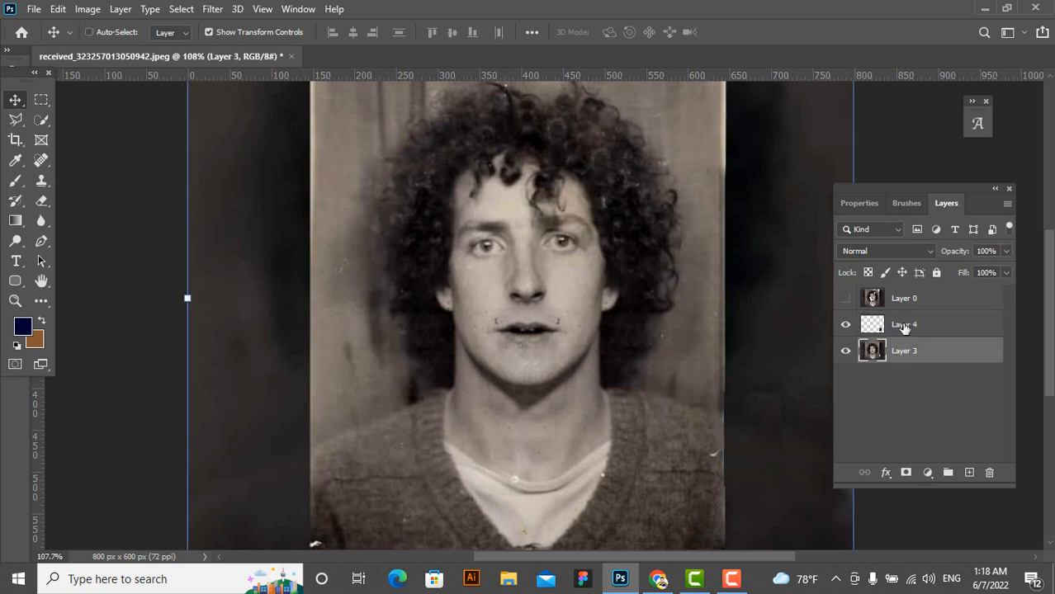
pyautogui.moveTo(42, 200); pyautogui.dragTo(91, 201)
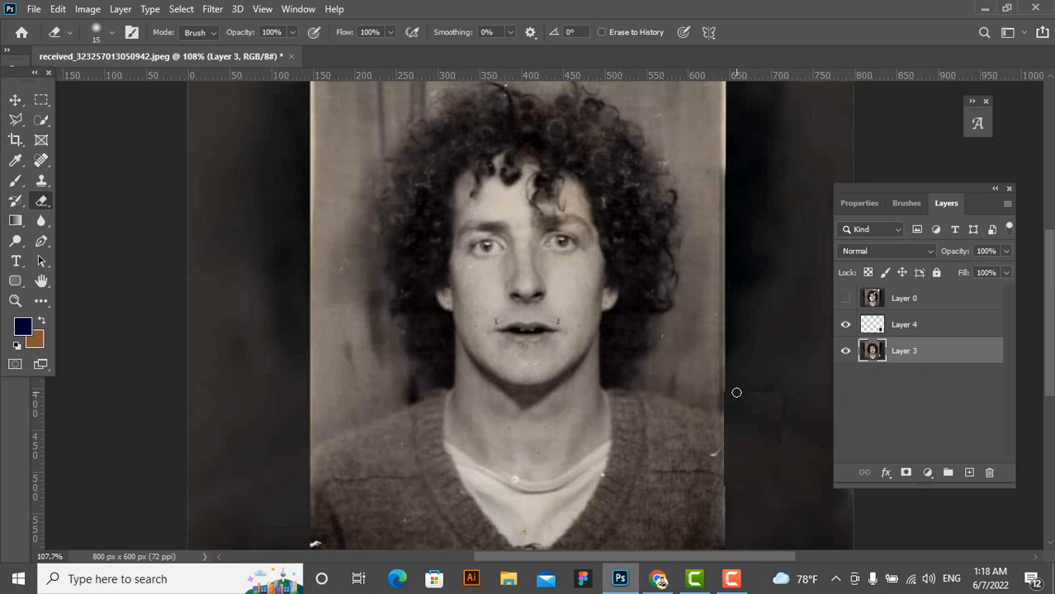
pyautogui.press(']')
pyautogui.moveTo(744, 384); pyautogui.dragTo(774, 385)
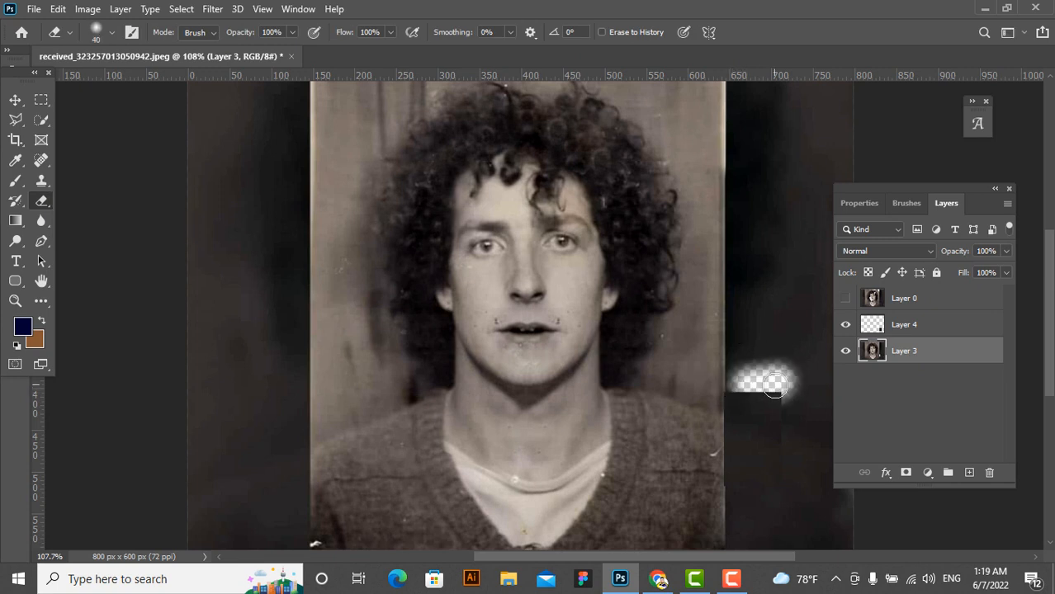
pyautogui.hotkey('ctrl', 'z')
# Merge the background patch on Layer 4 with Layer 3 into a single layer
pyautogui.click(898, 333)
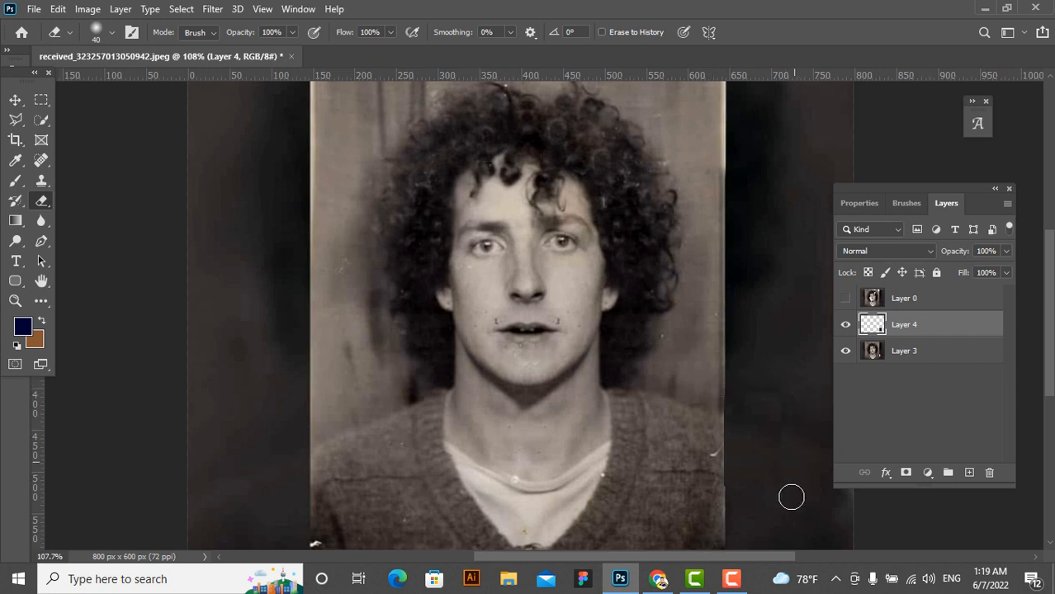
pyautogui.keyDown('shift'); pyautogui.click(904, 350); pyautogui.keyUp('shift')
pyautogui.hotkey('ctrl', 'e')
pyautogui.scroll(-5, 447, 352)
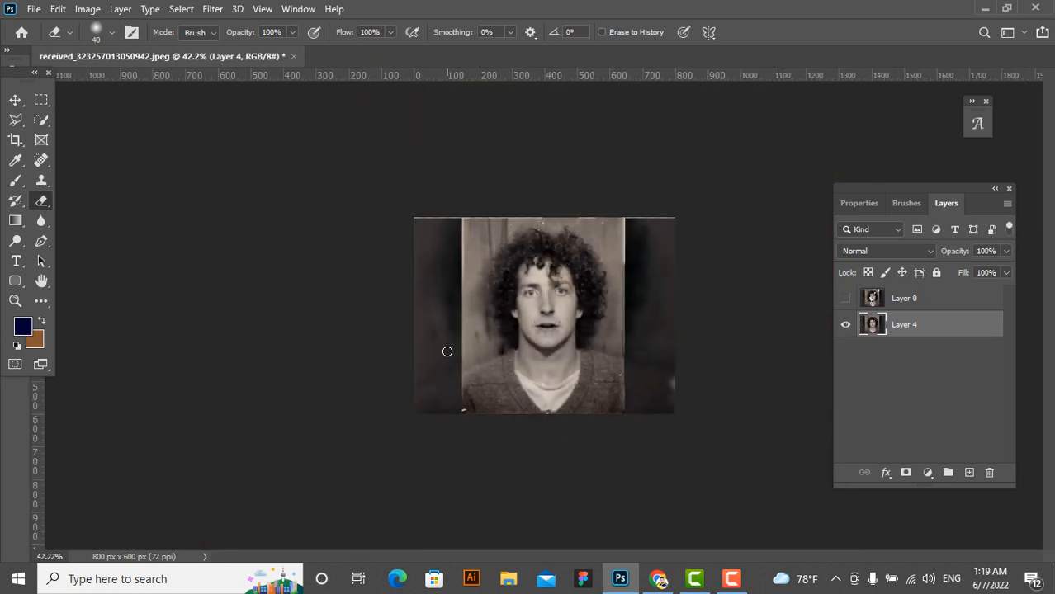
# Compare the restored portrait with the damaged original by showing and hiding Layer 0, leaving it hidden and Layer 4 active
pyautogui.scroll(3, 573, 302)
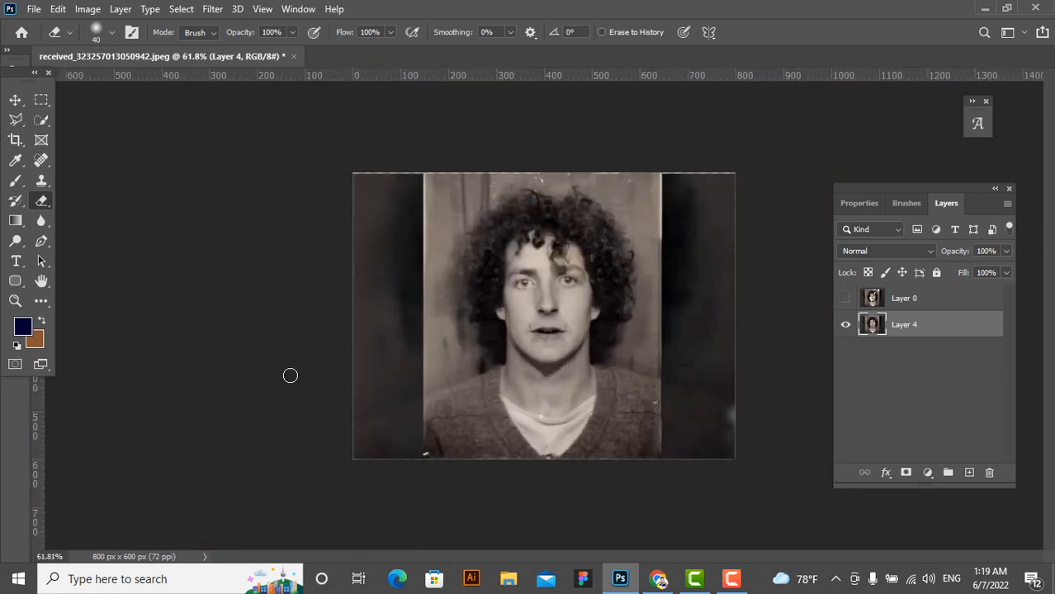
pyautogui.click(845, 299)
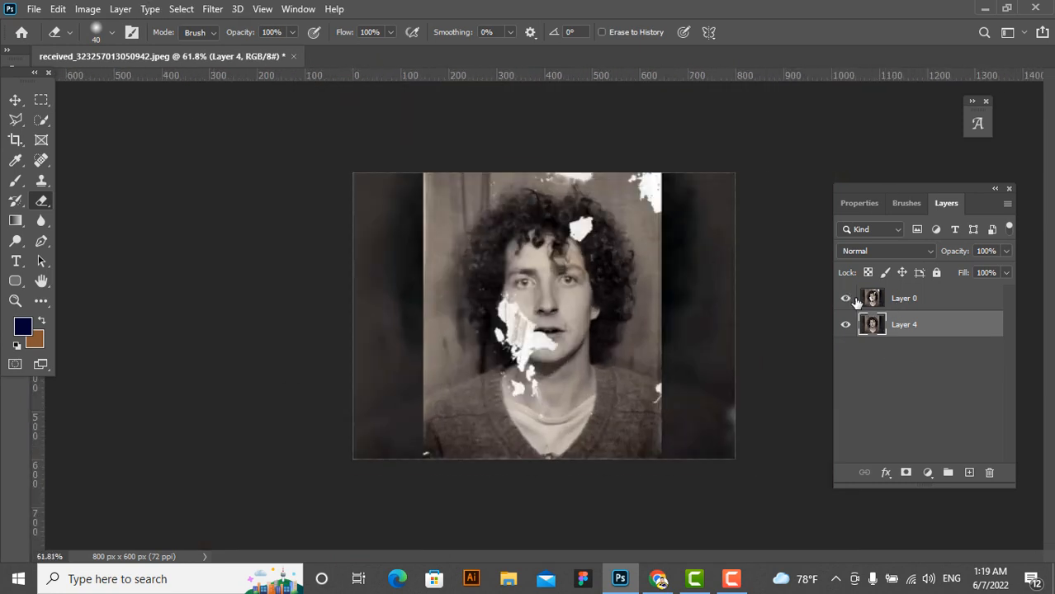
pyautogui.click(846, 299)
pyautogui.click(849, 301)
pyautogui.click(849, 301)
pyautogui.click(849, 301)
pyautogui.click(849, 301)
pyautogui.click(903, 306)
pyautogui.click(904, 324)
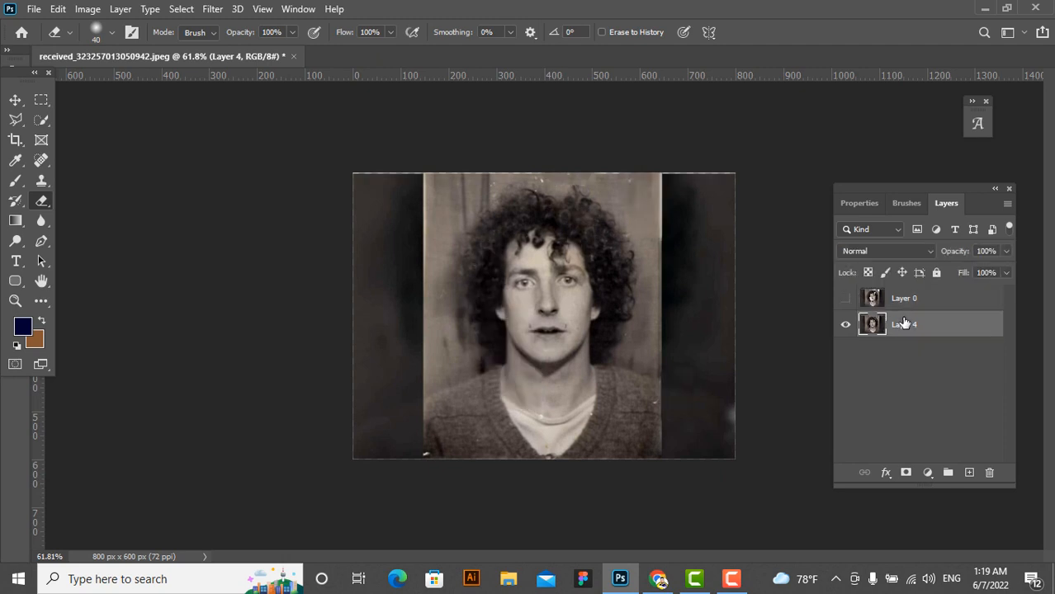
# Brighten Layer 4 slightly and raise its contrast to 23 with a Brightness/Contrast adjustment
pyautogui.scroll(4, 667, 295)
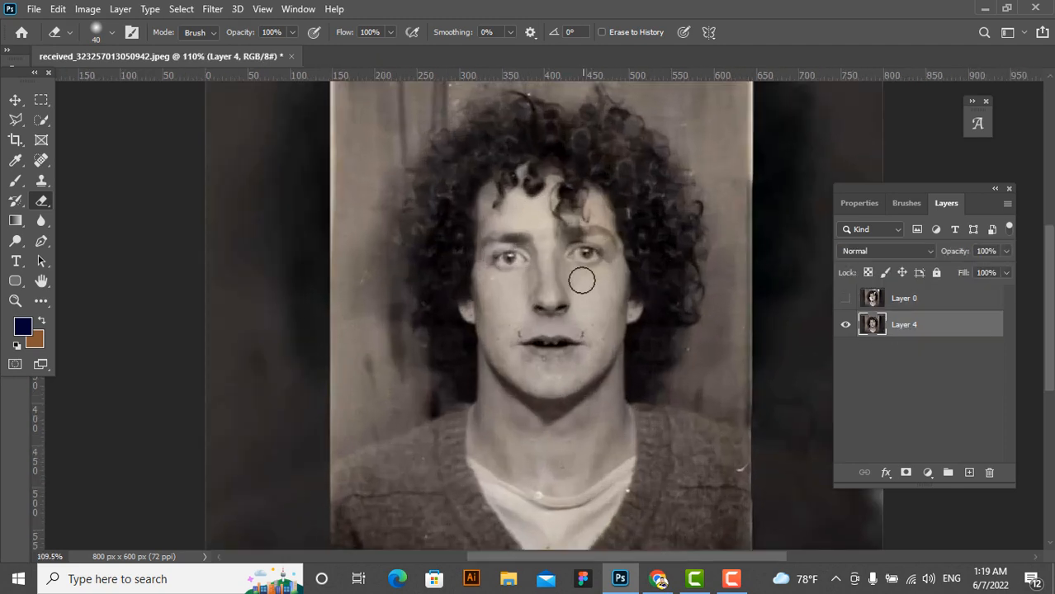
pyautogui.scroll(-2, 515, 279)
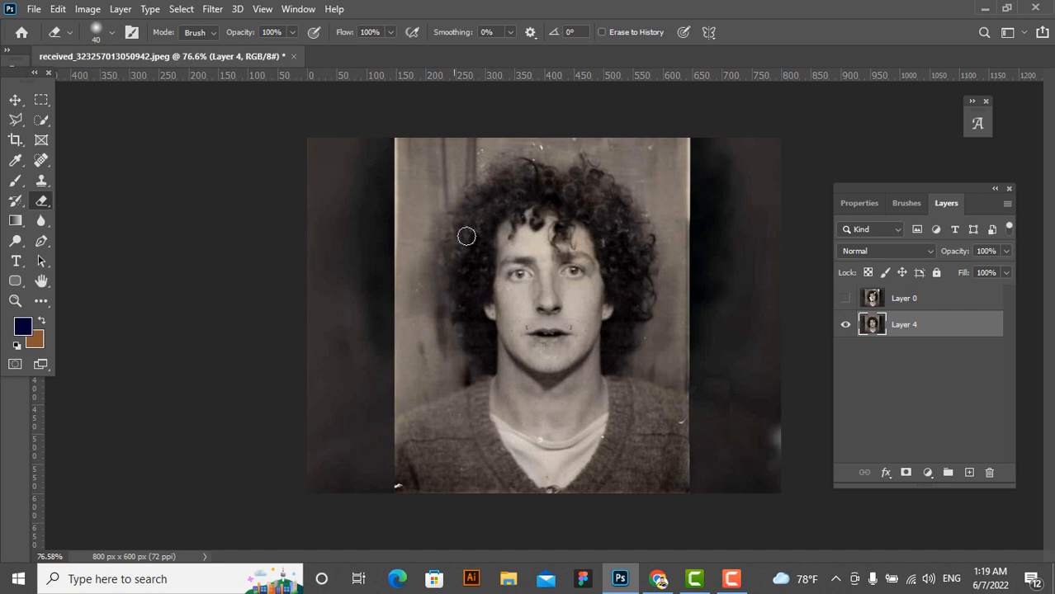
pyautogui.click(86, 10)
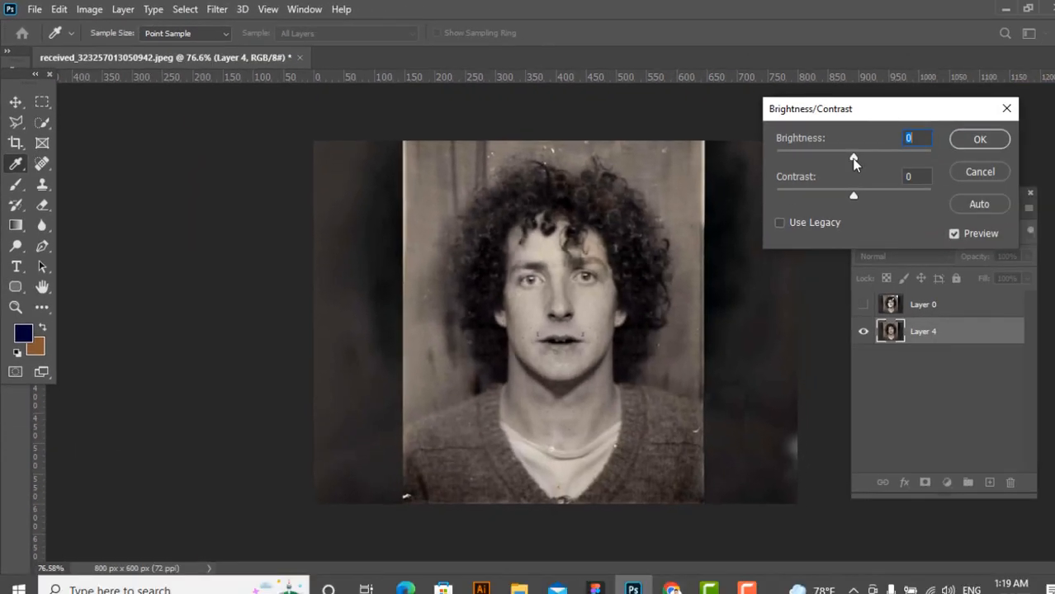
pyautogui.moveTo(853, 157); pyautogui.dragTo(867, 200)
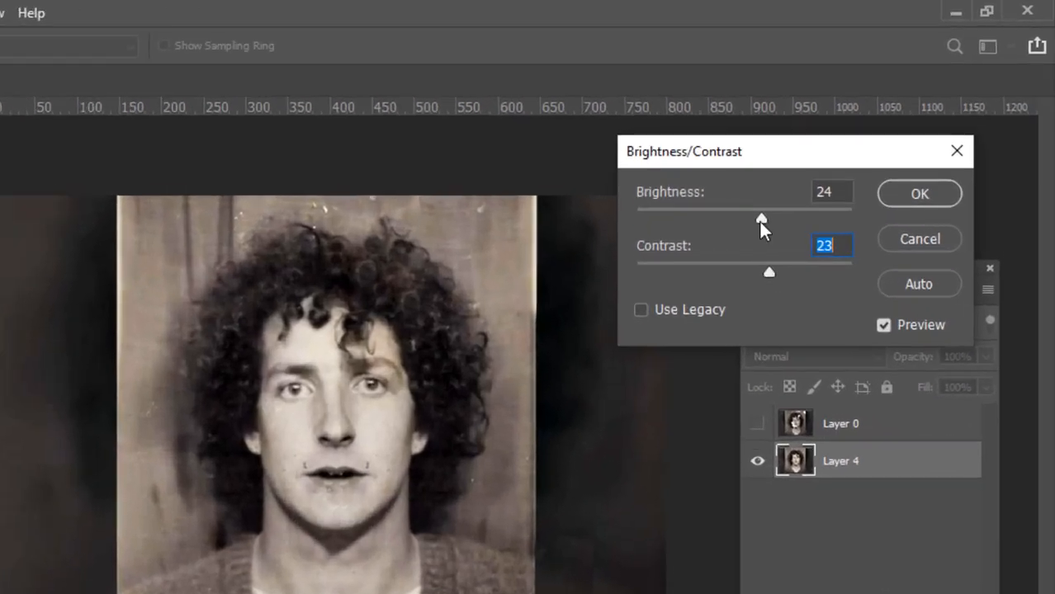
pyautogui.moveTo(758, 219); pyautogui.dragTo(766, 241)
pyautogui.click(922, 199)
# Remove the dark specks around the mouth and chin with the Spot Healing Brush at size 10
pyautogui.scroll(5, 390, 441)
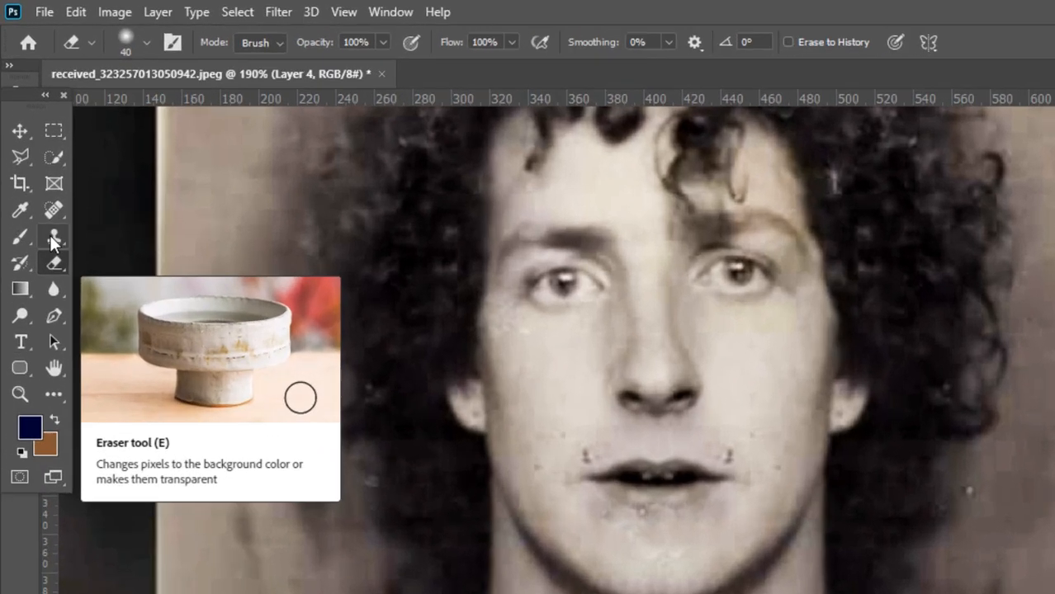
pyautogui.click(41, 160)
pyautogui.click(145, 256)
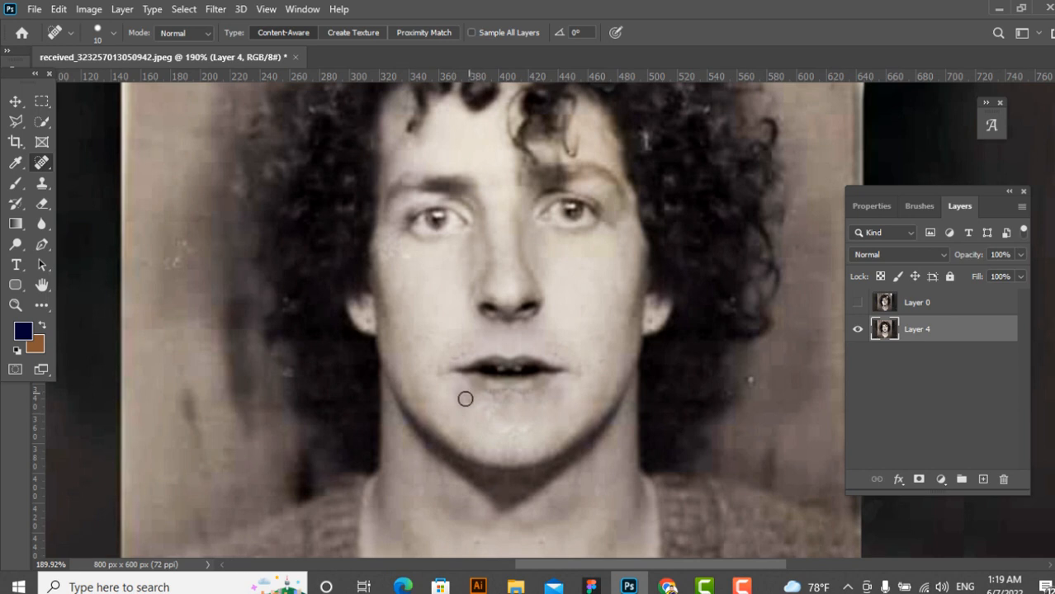
pyautogui.scroll(-5, 459, 393)
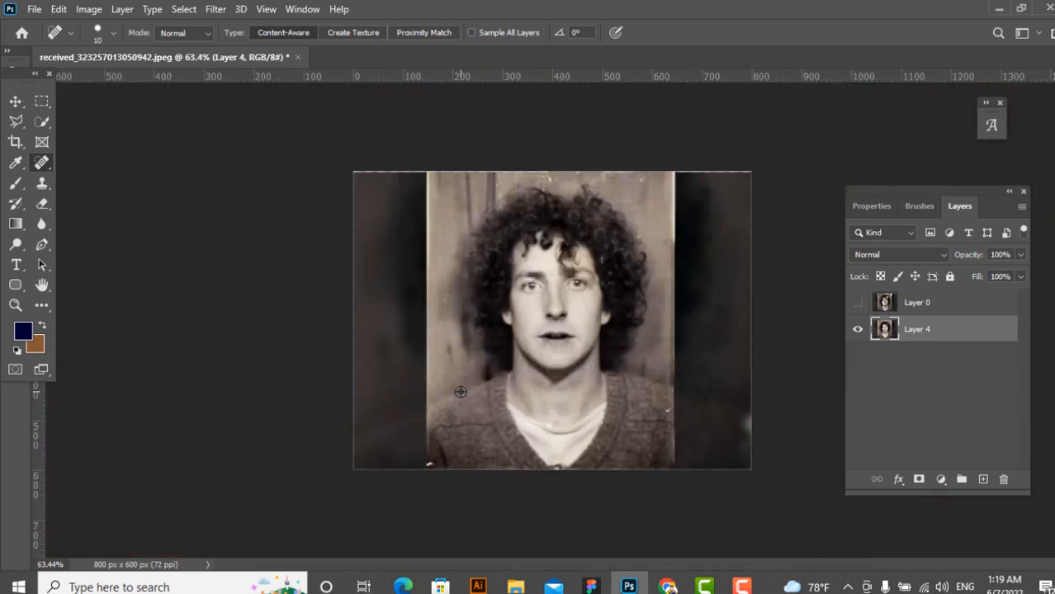
pyautogui.scroll(1, 706, 264)
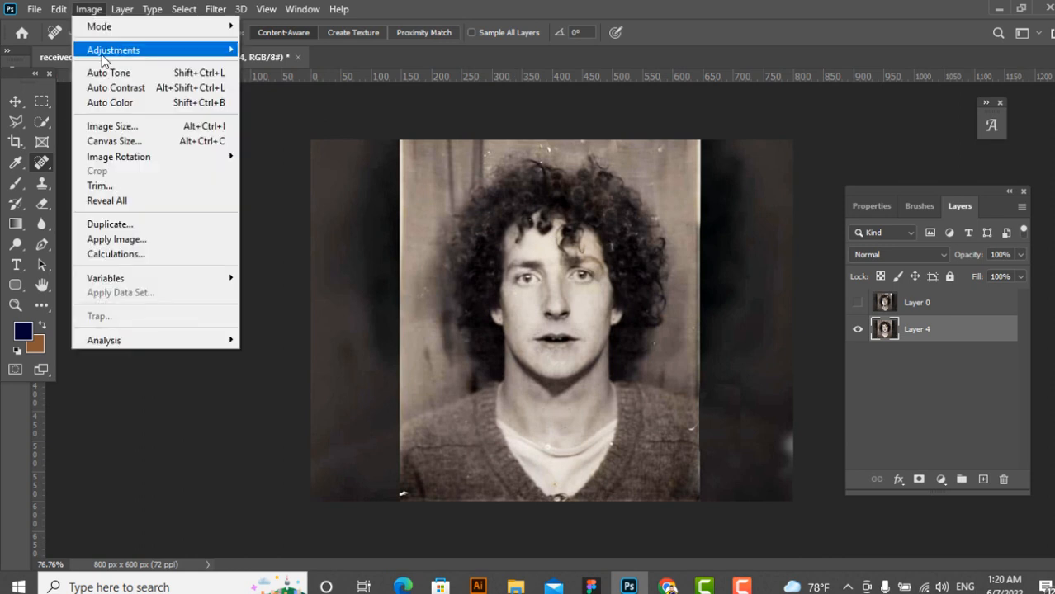
pyautogui.moveTo(116, 54)
pyautogui.click(266, 65)
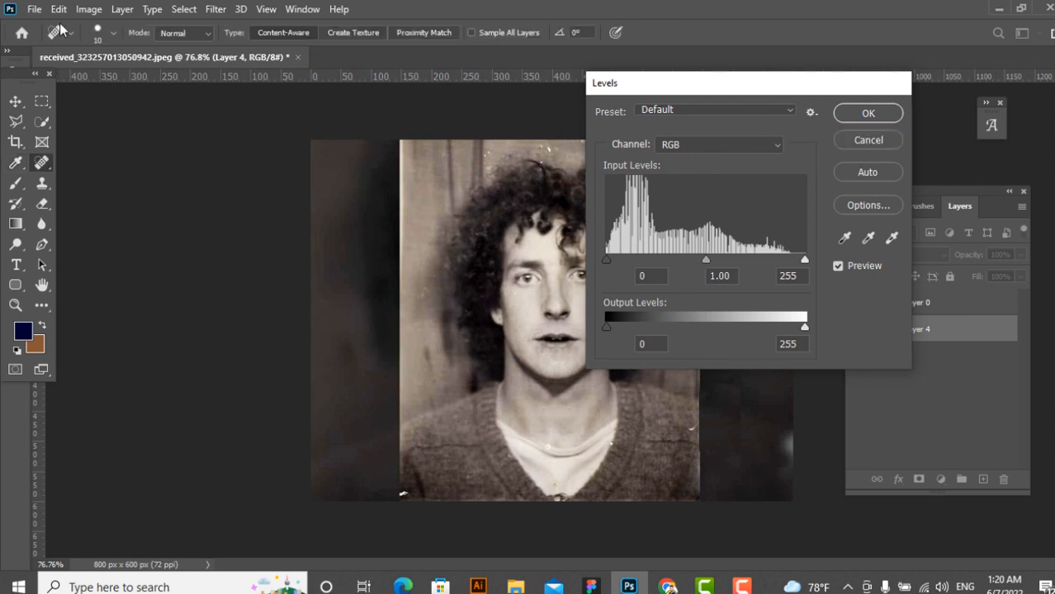
pyautogui.click(868, 140)
# Try Auto Contrast on Layer 4 and undo it
pyautogui.click(88, 9)
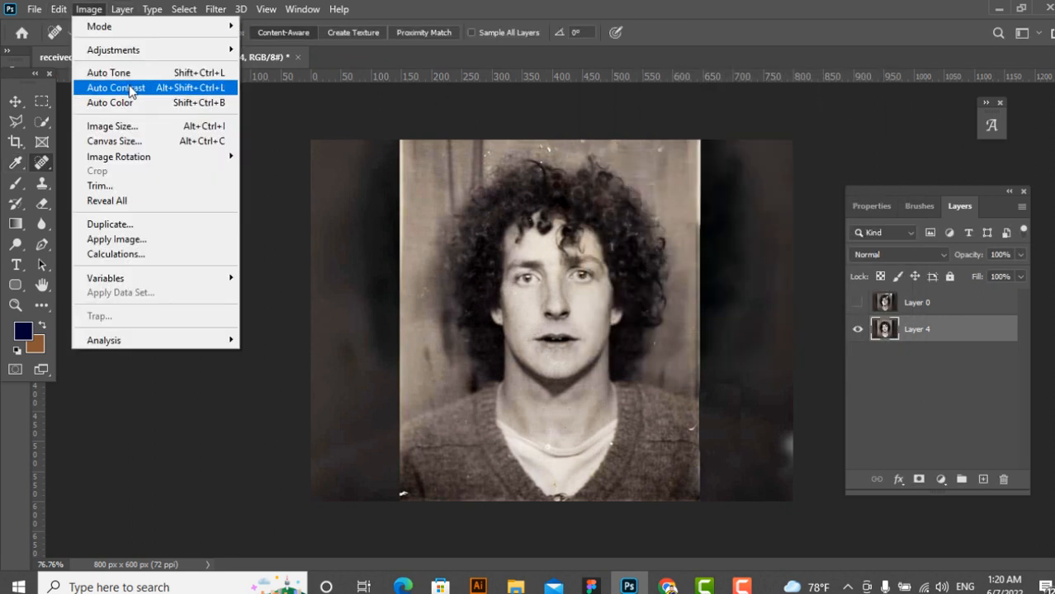
pyautogui.click(115, 87)
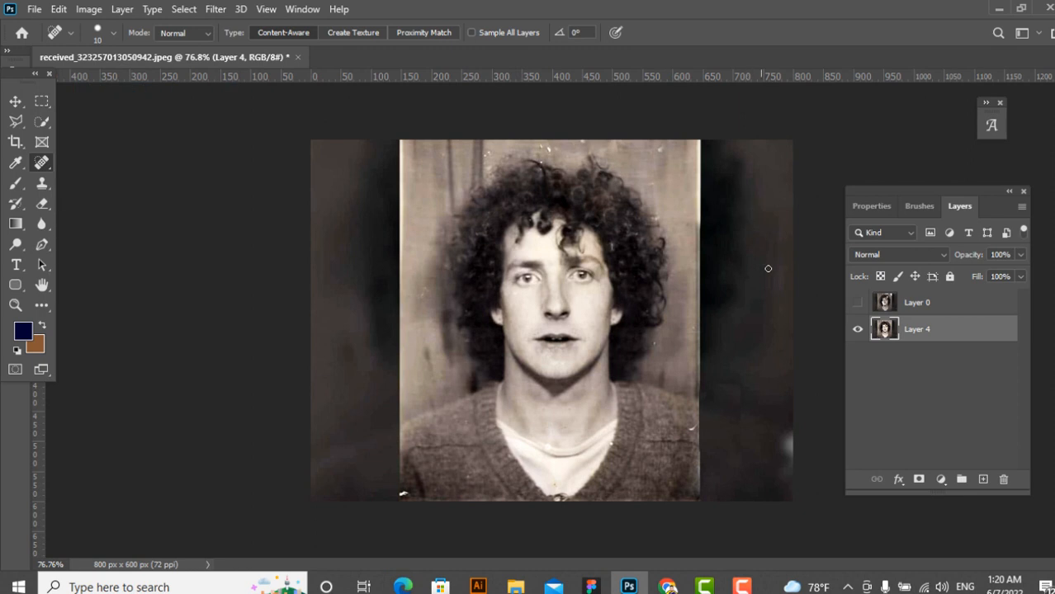
pyautogui.hotkey('ctrl', 'z')
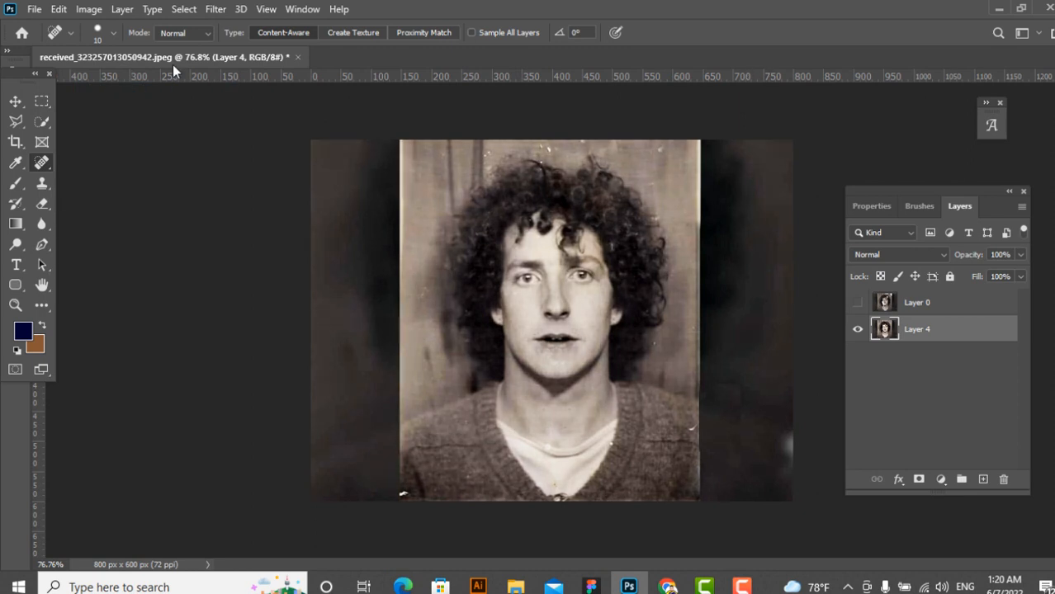
# Adjust Layer 4's midtone Color Balance to +8 red, +3 green and +7 blue
pyautogui.click(88, 9)
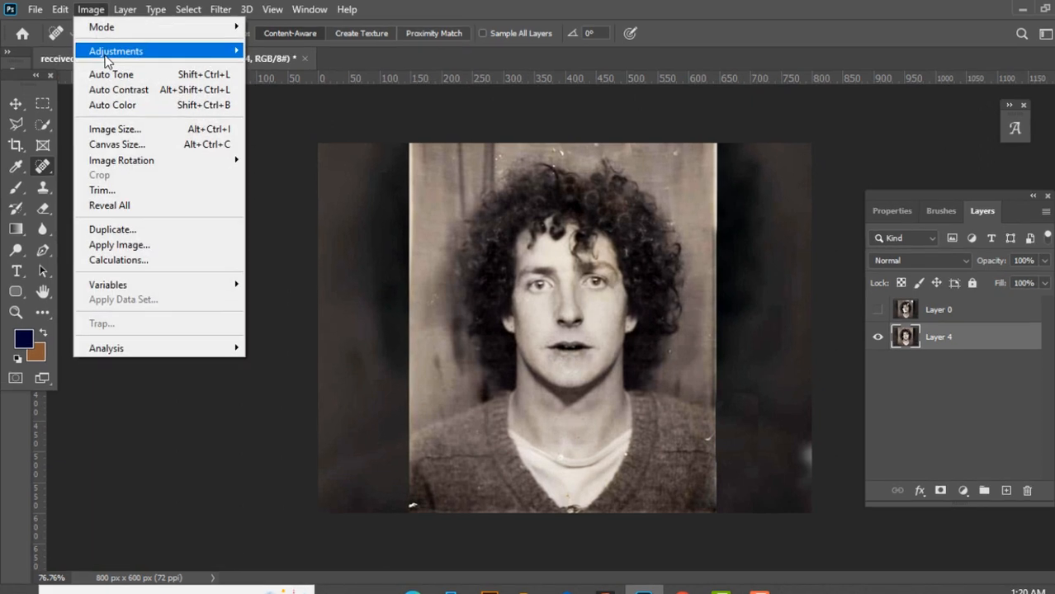
pyautogui.moveTo(105, 55)
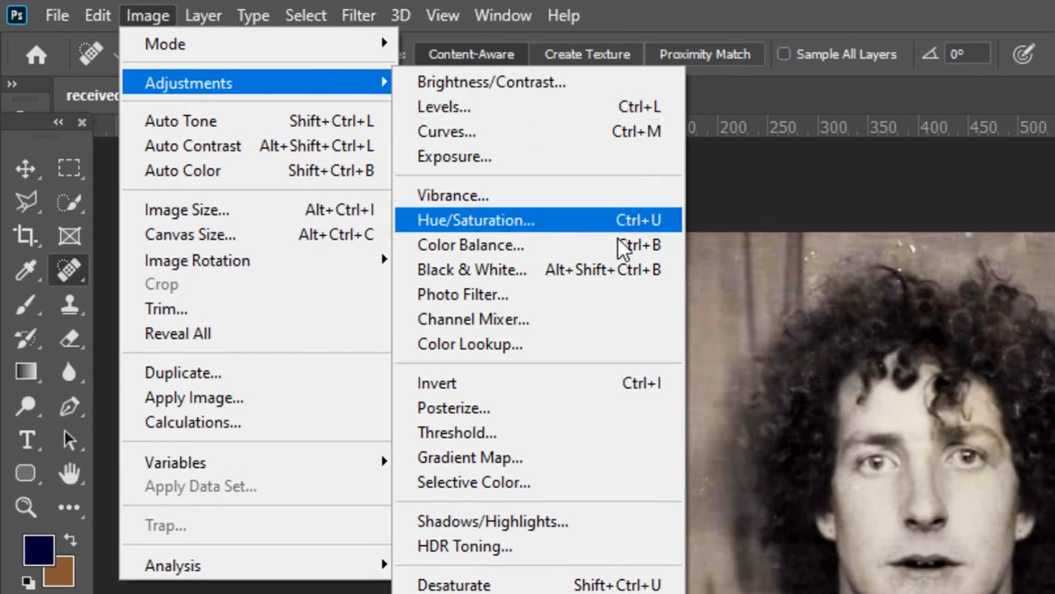
pyautogui.click(546, 244)
pyautogui.moveTo(997, 183); pyautogui.dragTo(464, 187)
pyautogui.moveTo(295, 302); pyautogui.dragTo(310, 326)
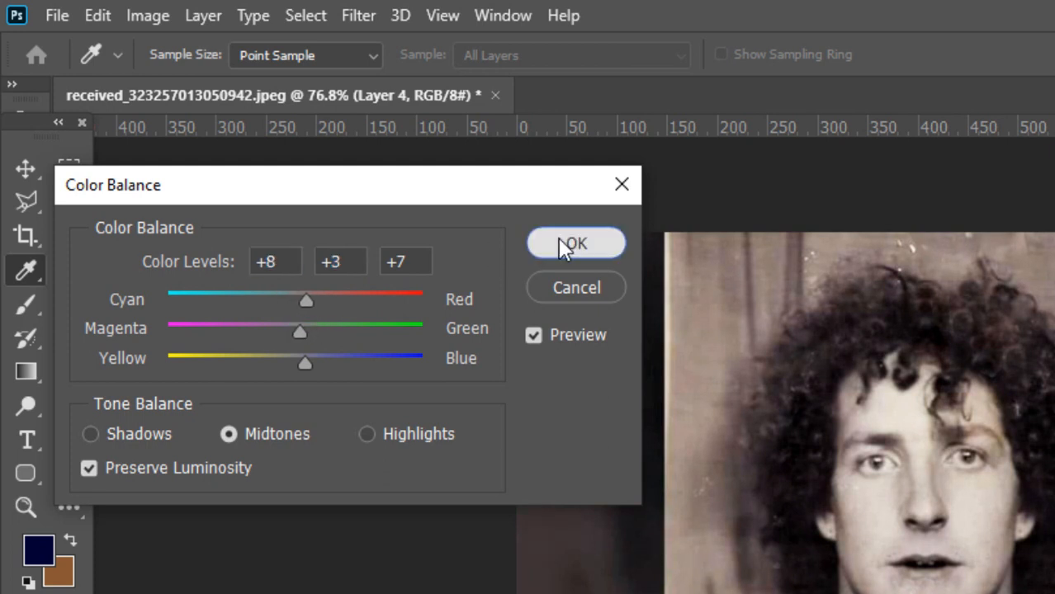
pyautogui.click(558, 246)
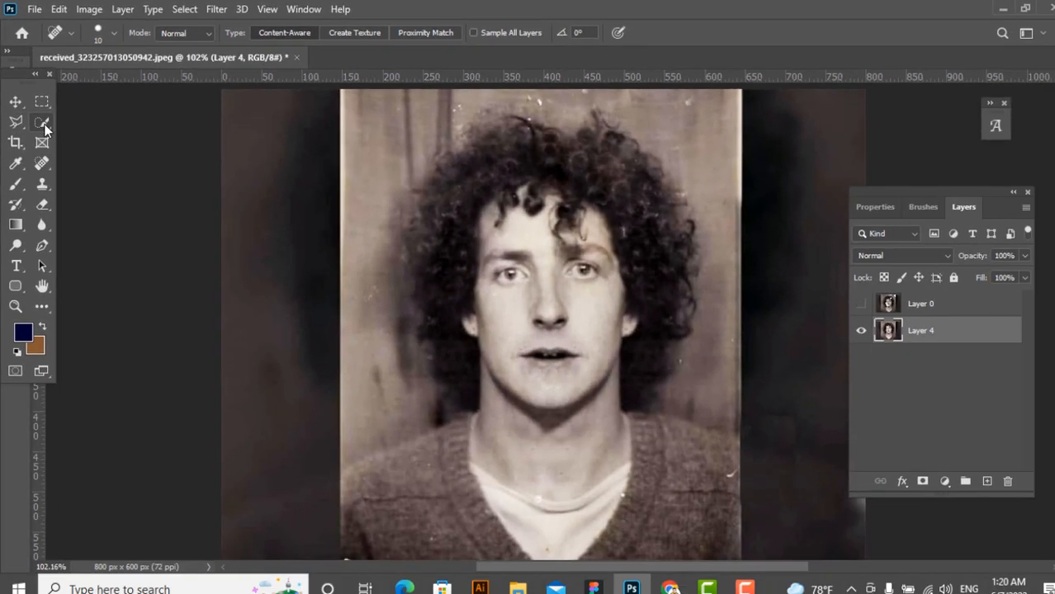
# Select the man's curly hair with the Quick Selection tool, subtracting the background, neck and sweater from the selection
pyautogui.rightClick(46, 128)
pyautogui.click(98, 138)
pyautogui.moveTo(580, 173); pyautogui.dragTo(504, 148)
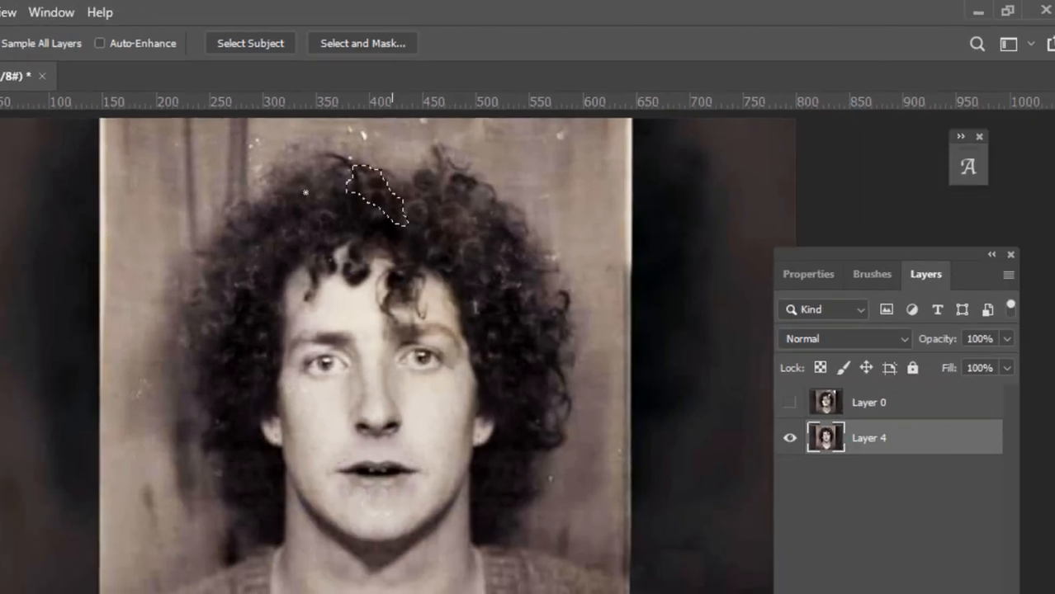
pyautogui.moveTo(306, 192)
pyautogui.mouseDown()
pyautogui.moveTo(228, 285)
pyautogui.moveTo(234, 412)
pyautogui.moveTo(239, 304)
pyautogui.moveTo(522, 228)
pyautogui.moveTo(611, 347)
pyautogui.moveTo(520, 497)
pyautogui.mouseUp()
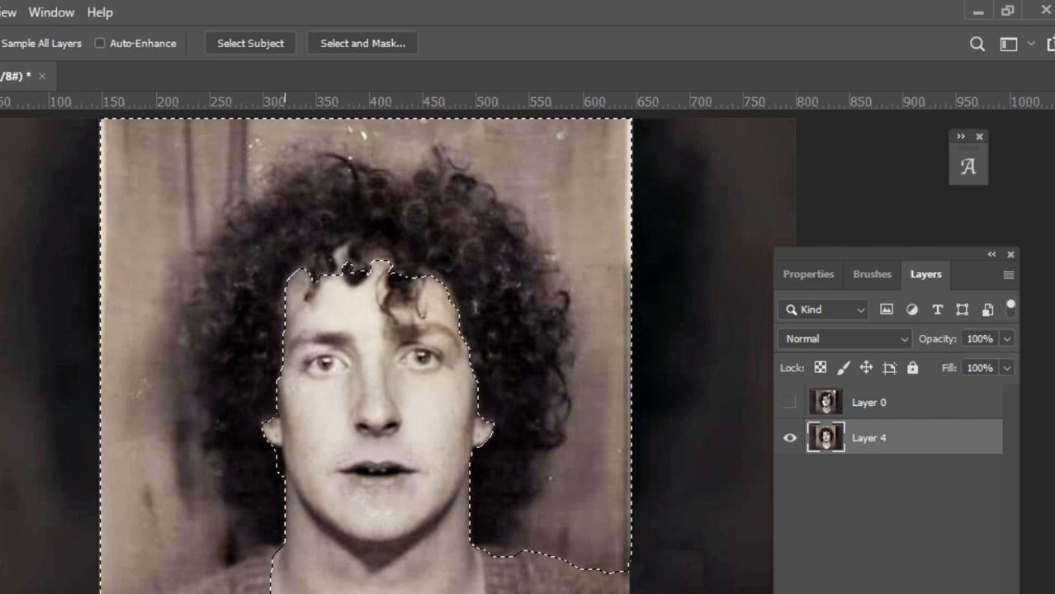
pyautogui.moveTo(288, 452)
pyautogui.mouseDown()
pyautogui.moveTo(276, 532)
pyautogui.moveTo(323, 516)
pyautogui.moveTo(342, 473)
pyautogui.mouseUp()
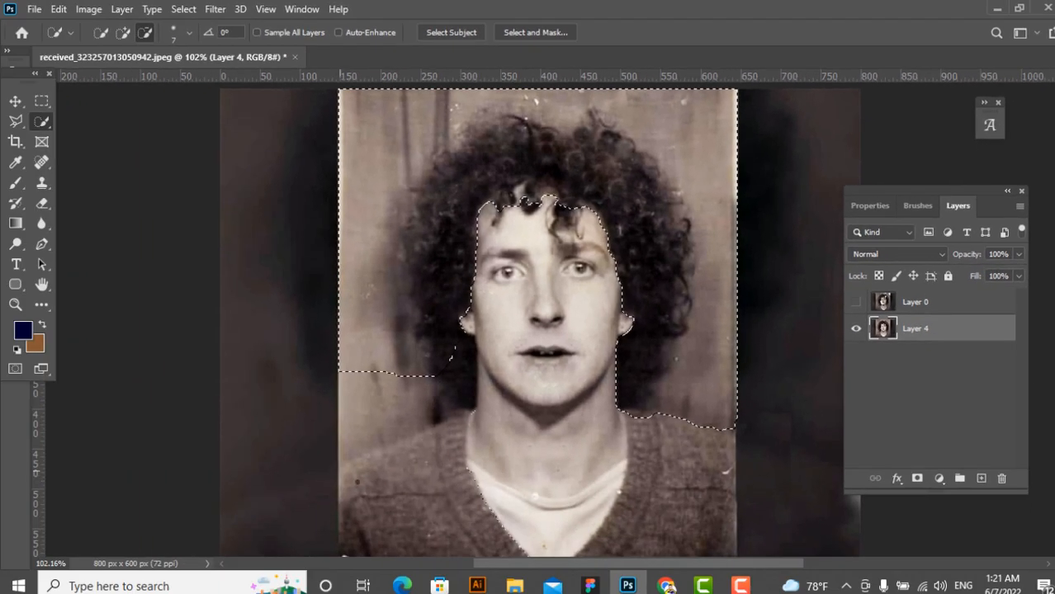
pyautogui.moveTo(698, 417)
pyautogui.mouseDown()
pyautogui.moveTo(673, 371)
pyautogui.moveTo(710, 281)
pyautogui.moveTo(685, 94)
pyautogui.mouseUp()
pyautogui.moveTo(371, 105)
pyautogui.mouseDown()
pyautogui.moveTo(355, 115)
pyautogui.moveTo(475, 136)
pyautogui.moveTo(590, 100)
pyautogui.moveTo(526, 116)
pyautogui.mouseUp()
pyautogui.moveTo(350, 179)
pyautogui.mouseDown()
pyautogui.moveTo(345, 281)
pyautogui.moveTo(379, 359)
pyautogui.mouseUp()
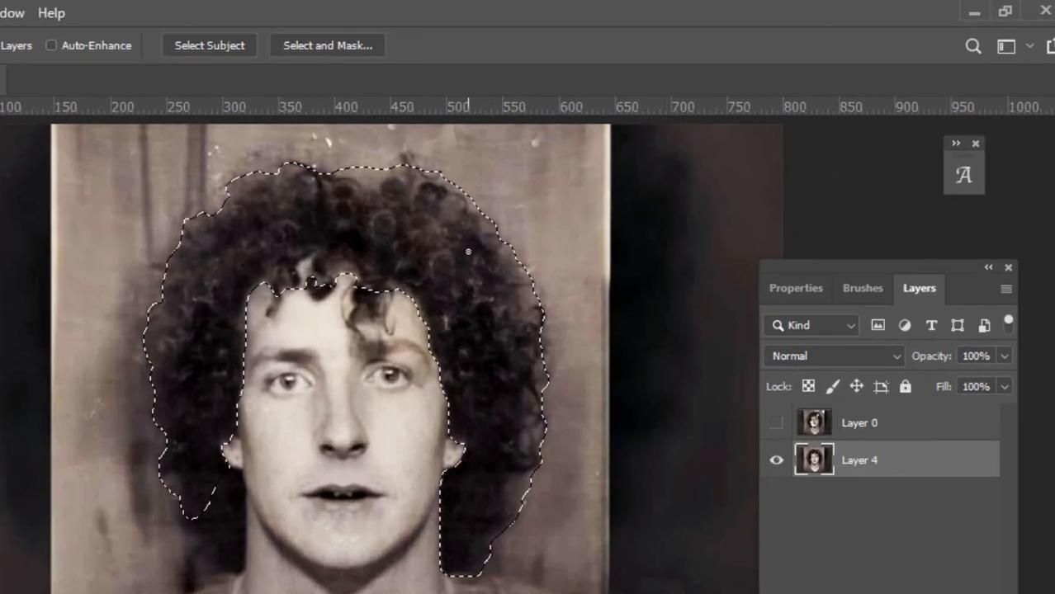
# Feather the hair selection by 3 pixels
pyautogui.rightClick(612, 190)
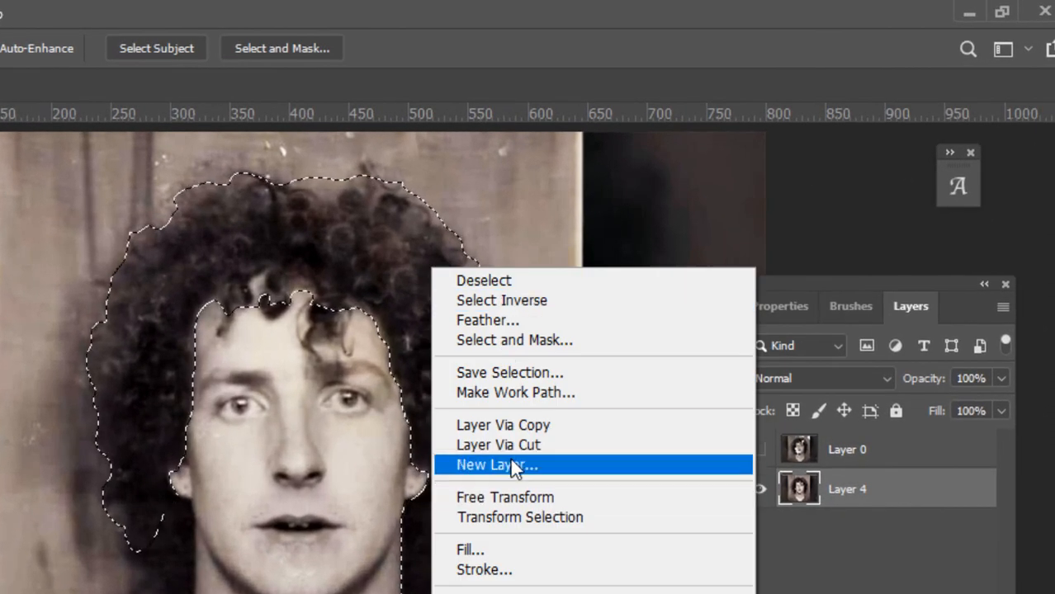
pyautogui.click(516, 322)
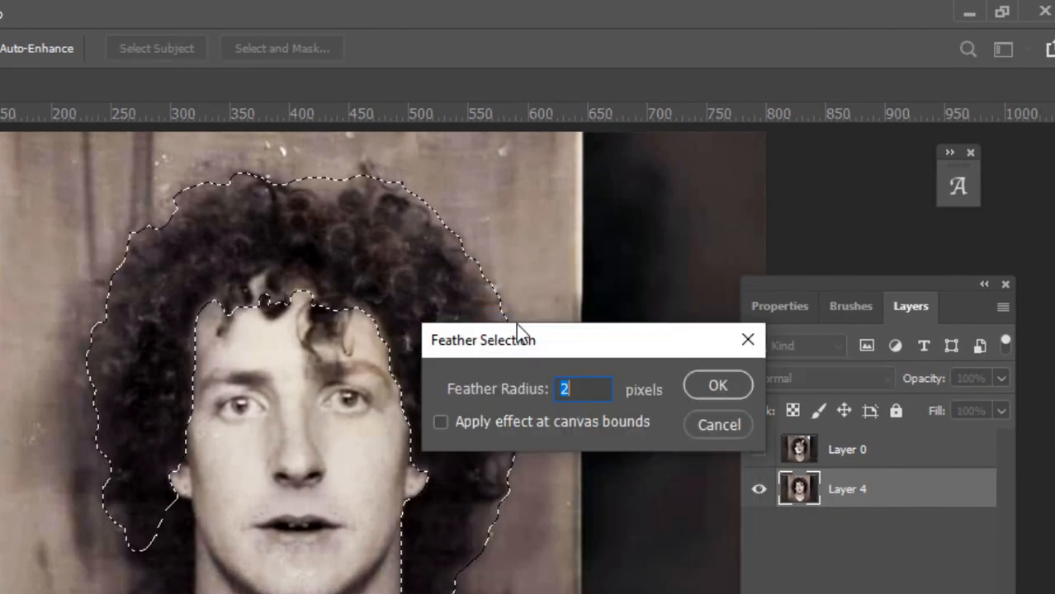
pyautogui.click(586, 393)
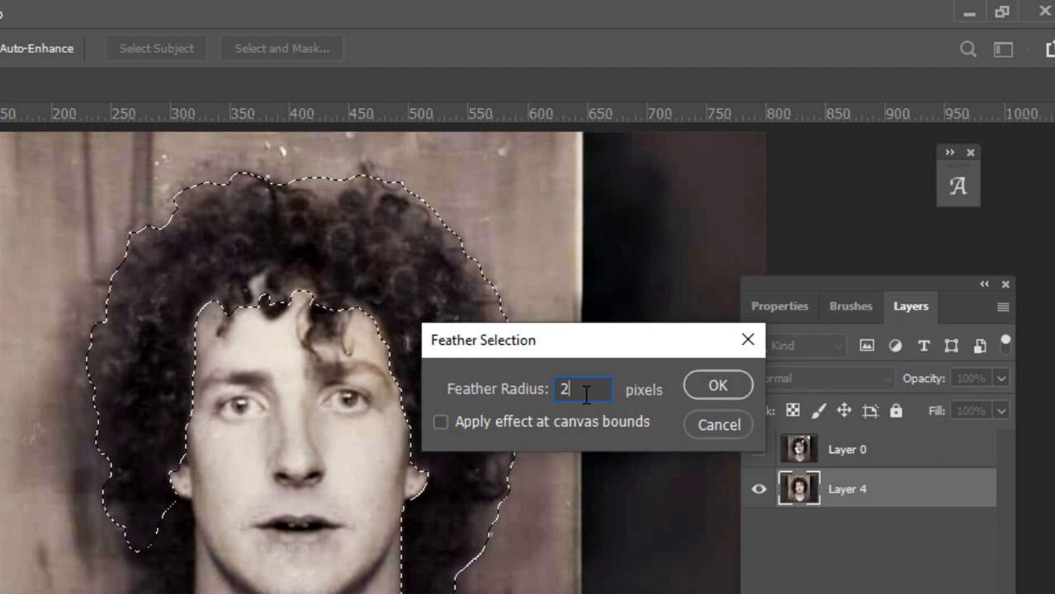
pyautogui.doubleClick(586, 393)
pyautogui.write('3')
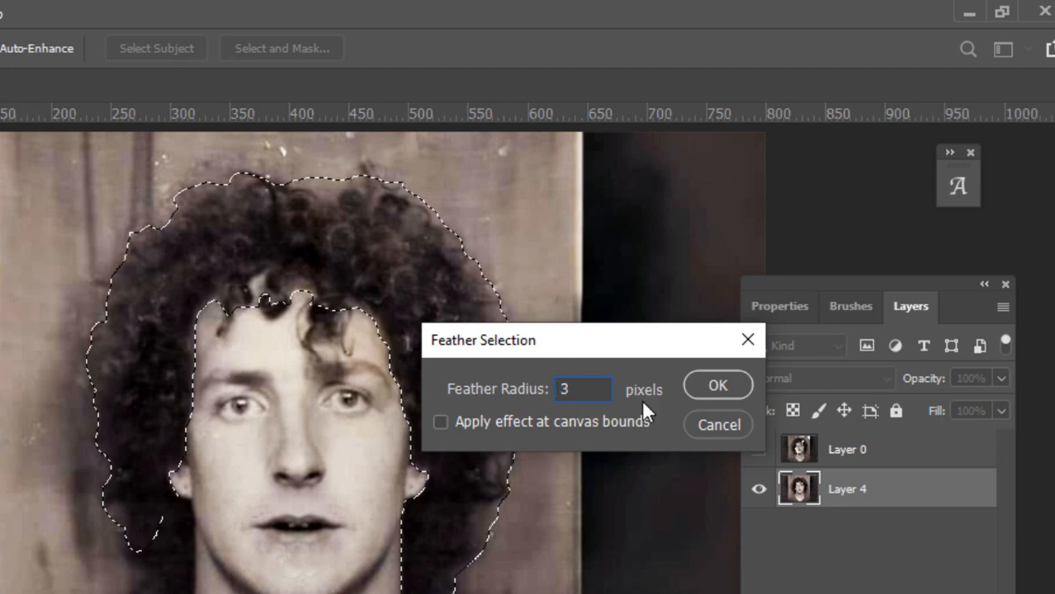
pyautogui.click(717, 387)
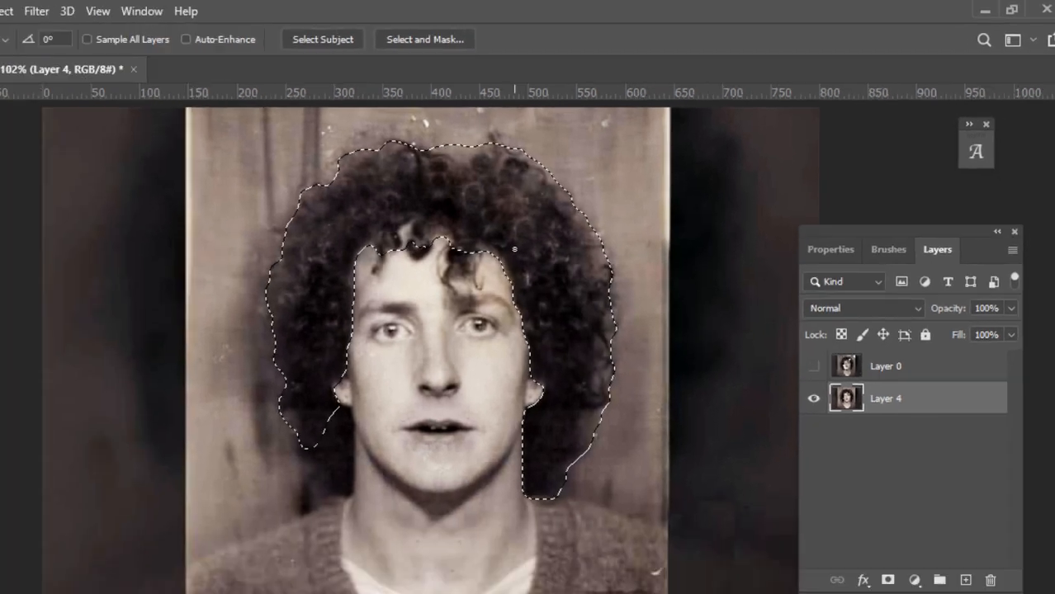
pyautogui.rightClick(400, 312)
pyautogui.click(610, 186)
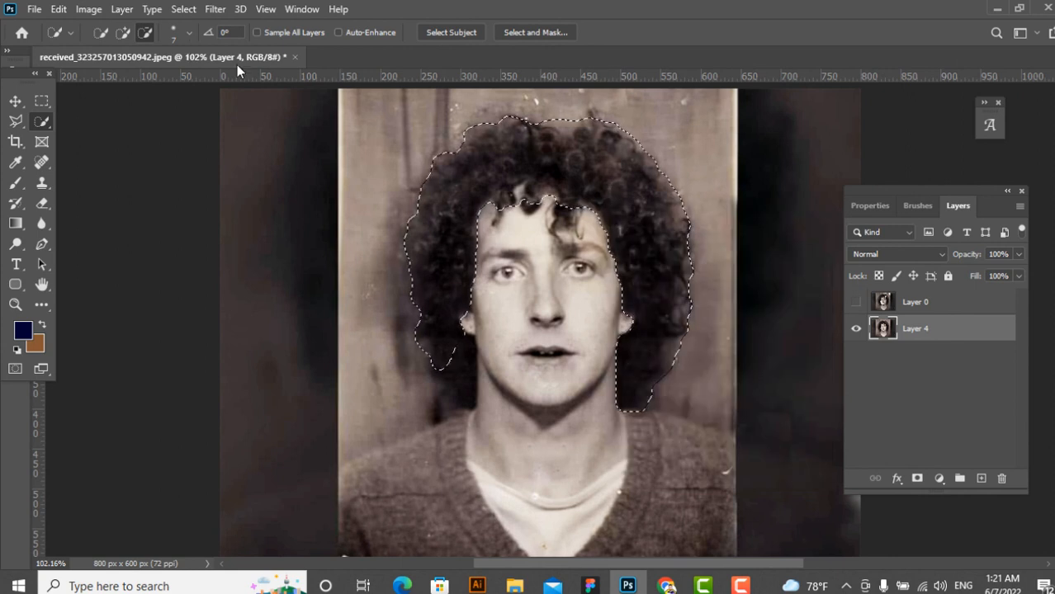
pyautogui.click(86, 10)
pyautogui.click(122, 140)
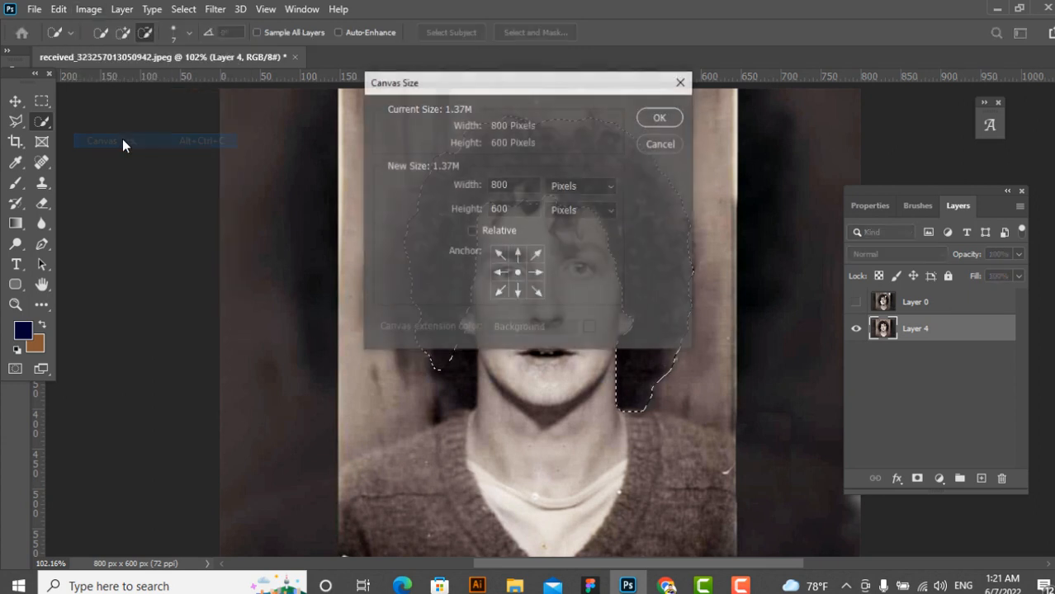
pyautogui.moveTo(594, 85); pyautogui.dragTo(247, 115)
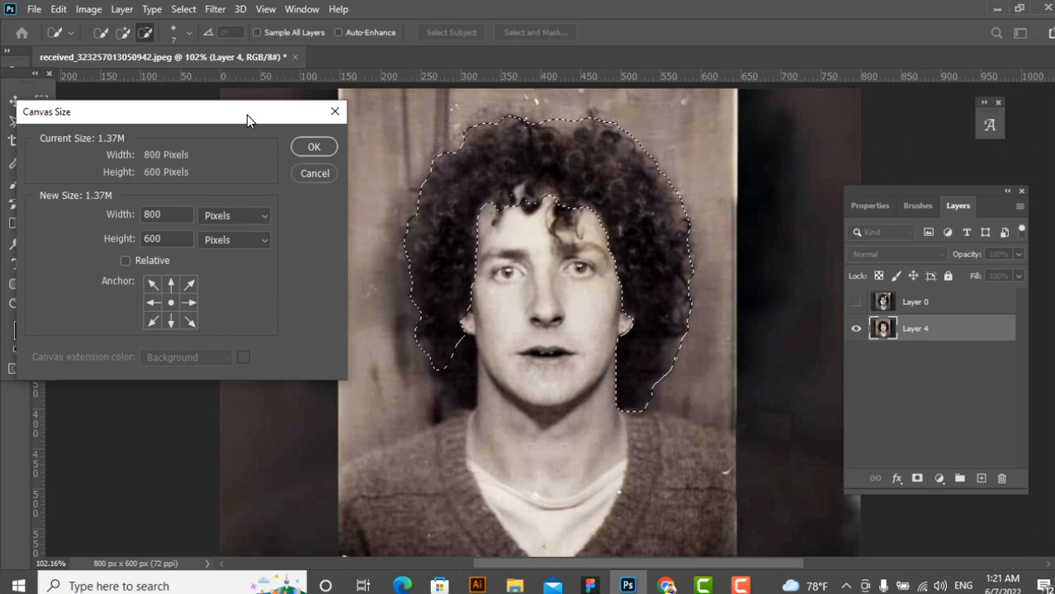
pyautogui.click(317, 172)
# Apply a Curves adjustment to the selected hair with a midtone point at input 132, and clear the selection
pyautogui.click(87, 10)
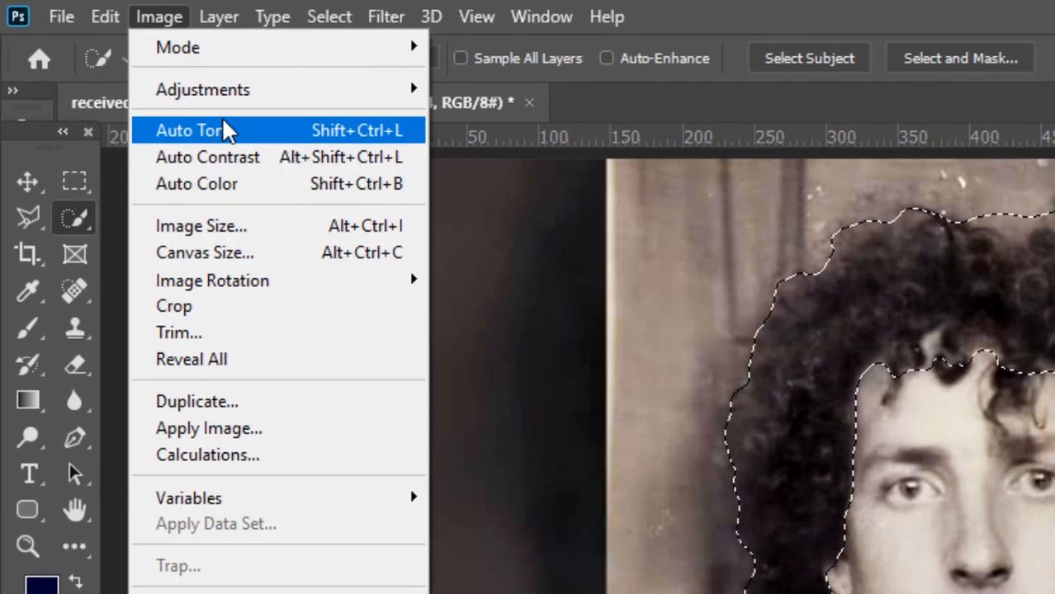
pyautogui.moveTo(208, 91)
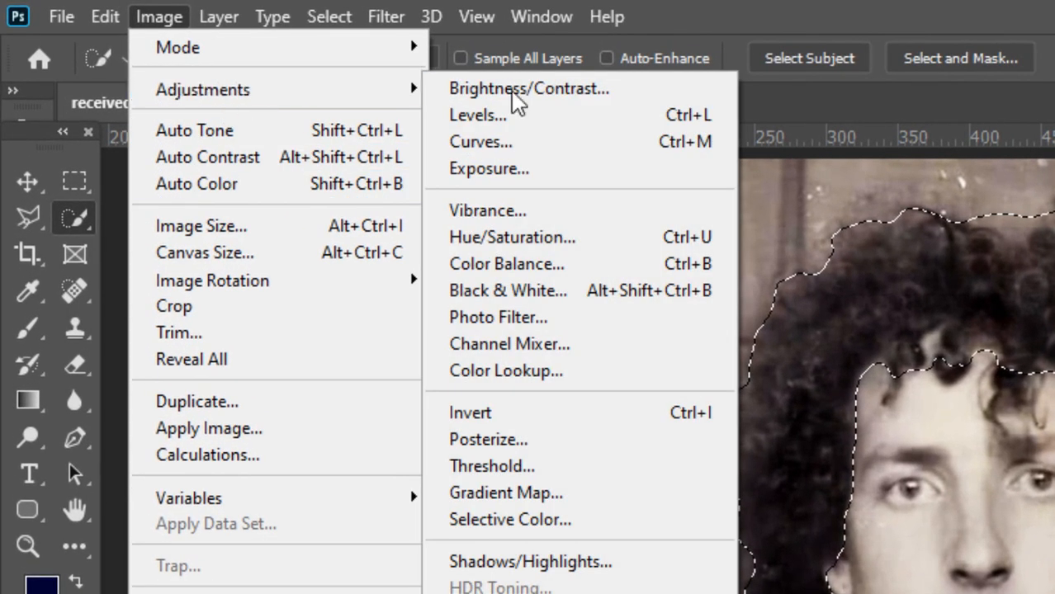
pyautogui.click(523, 148)
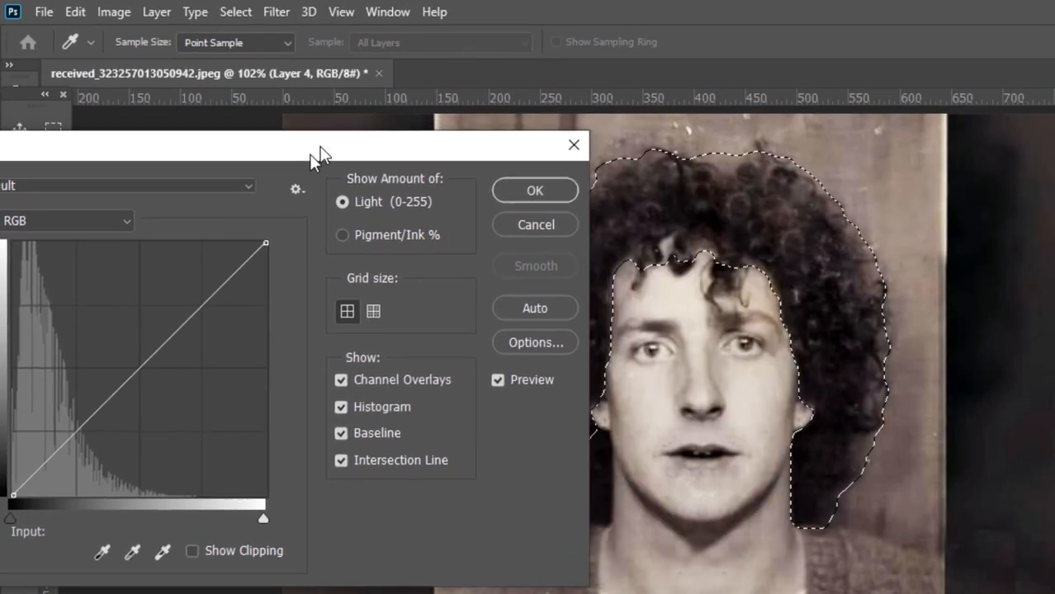
pyautogui.moveTo(320, 157); pyautogui.dragTo(256, 173)
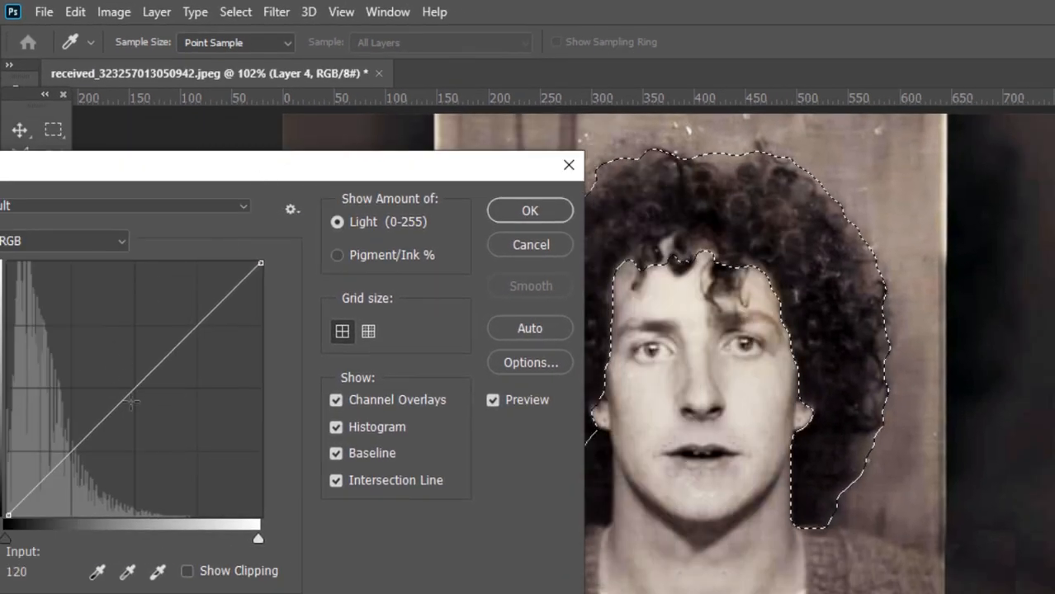
pyautogui.moveTo(139, 390); pyautogui.dragTo(141, 396)
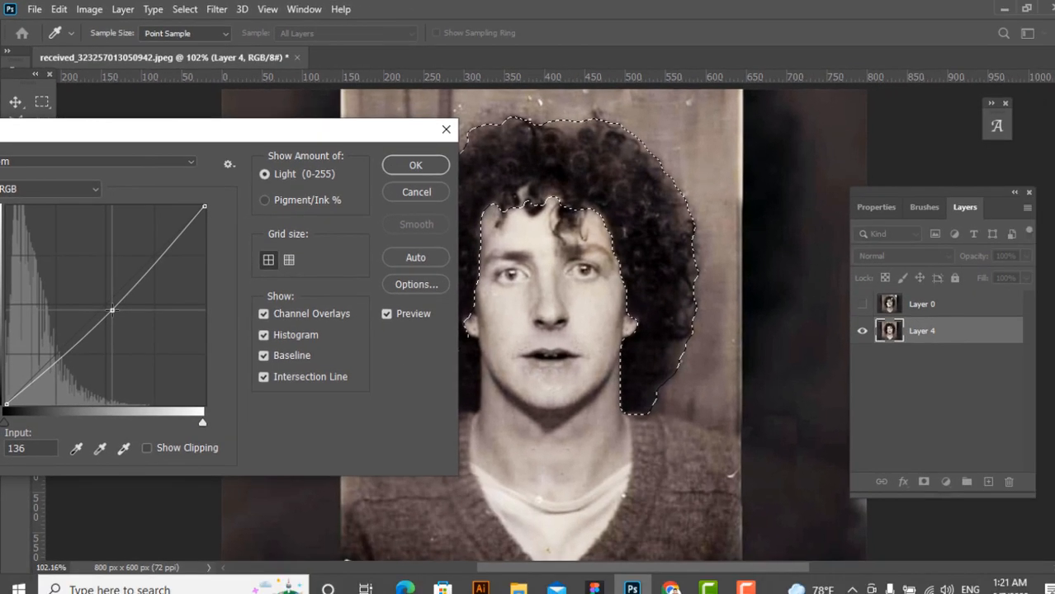
pyautogui.moveTo(112, 310); pyautogui.dragTo(109, 306)
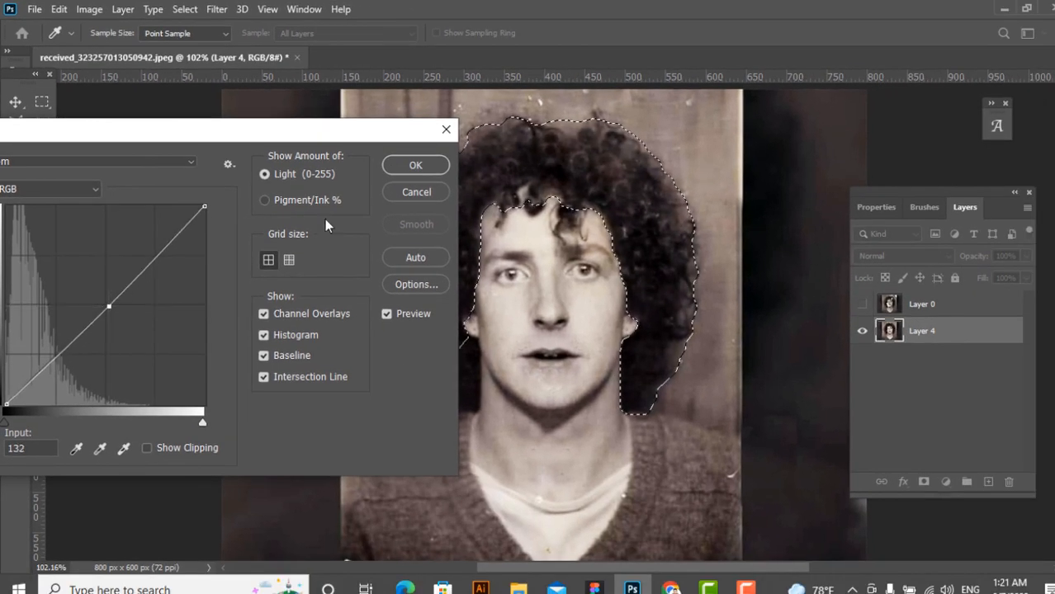
pyautogui.click(404, 170)
pyautogui.hotkey('ctrl', 'd')
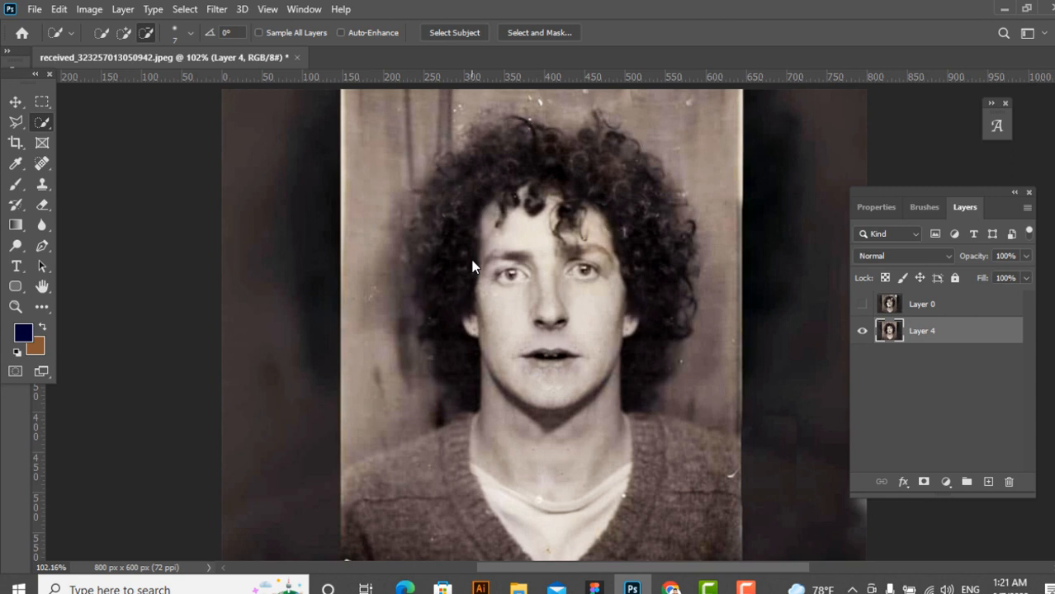
# Set up the Brush tool with the Soft Round preset from General Brushes
pyautogui.hotkey('ctrl', '0')
pyautogui.scroll(2, 728, 242)
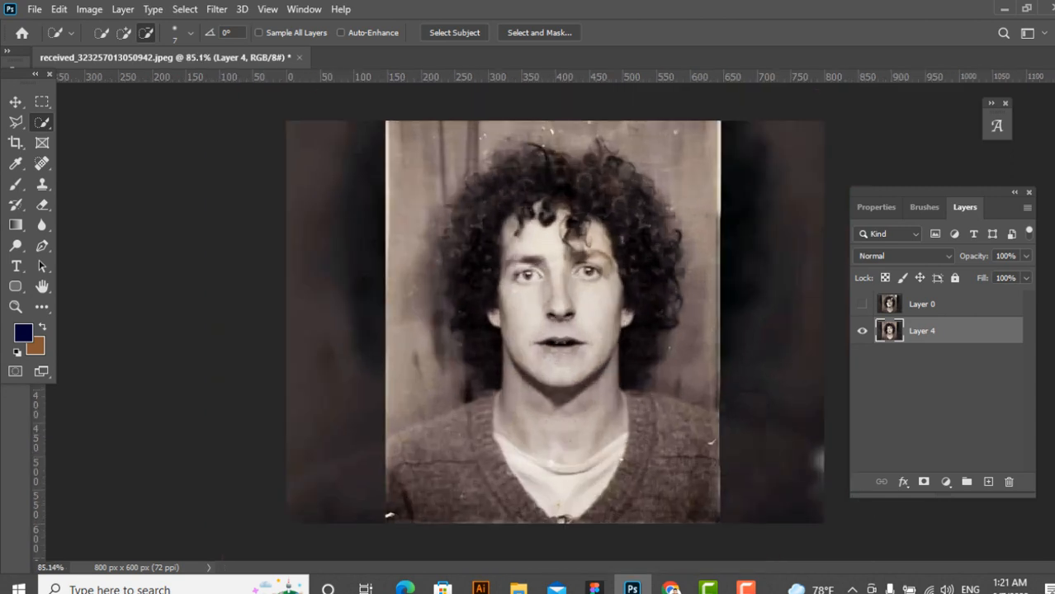
pyautogui.scroll(3, 624, 276)
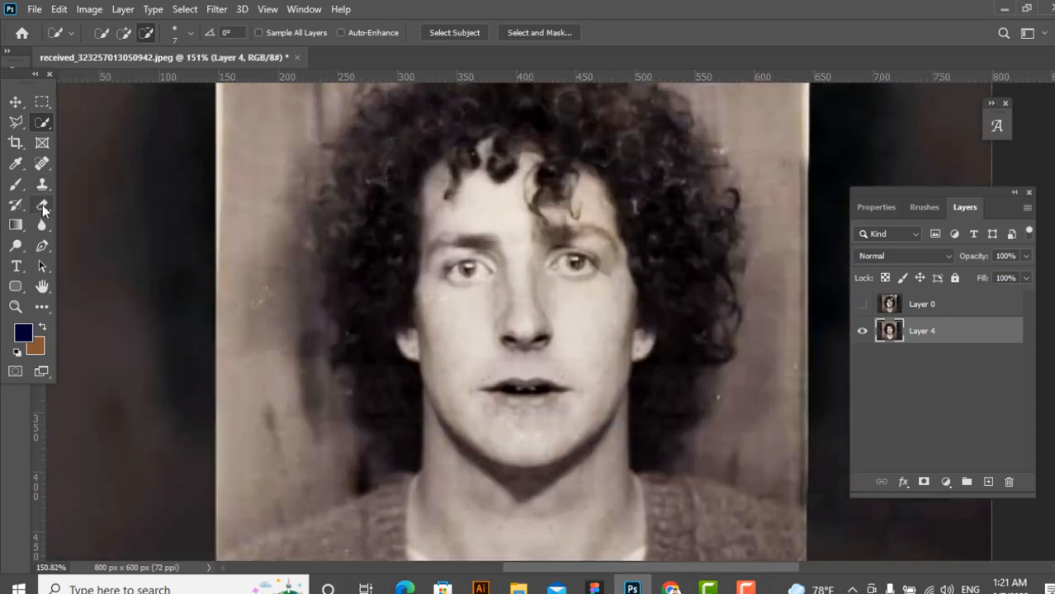
pyautogui.moveTo(16, 184); pyautogui.dragTo(45, 183)
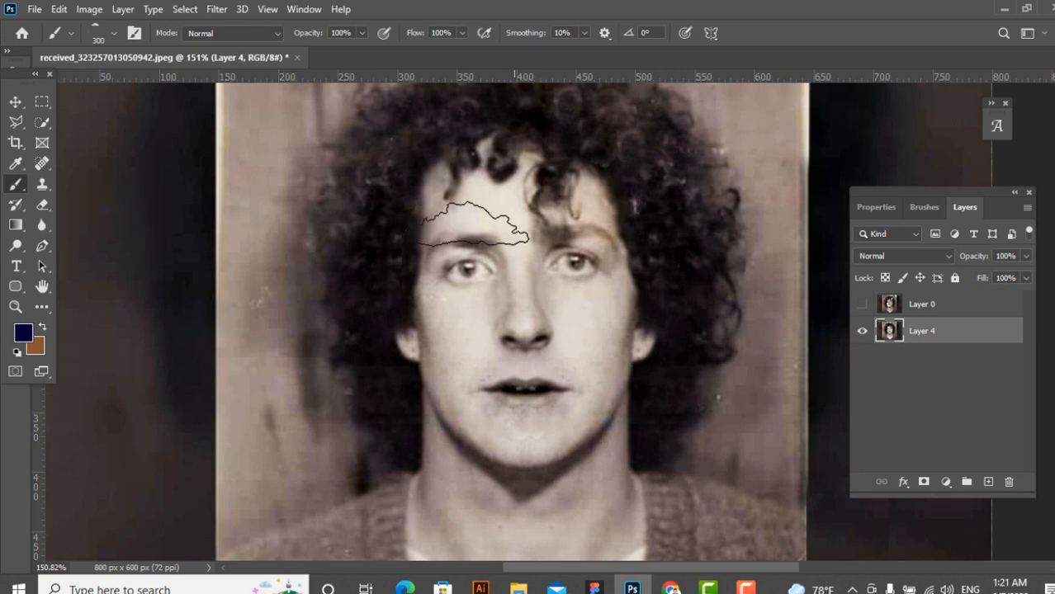
pyautogui.click(111, 36)
pyautogui.scroll(-2, 86, 217)
pyautogui.scroll(2, 86, 216)
pyautogui.scroll(3, 86, 216)
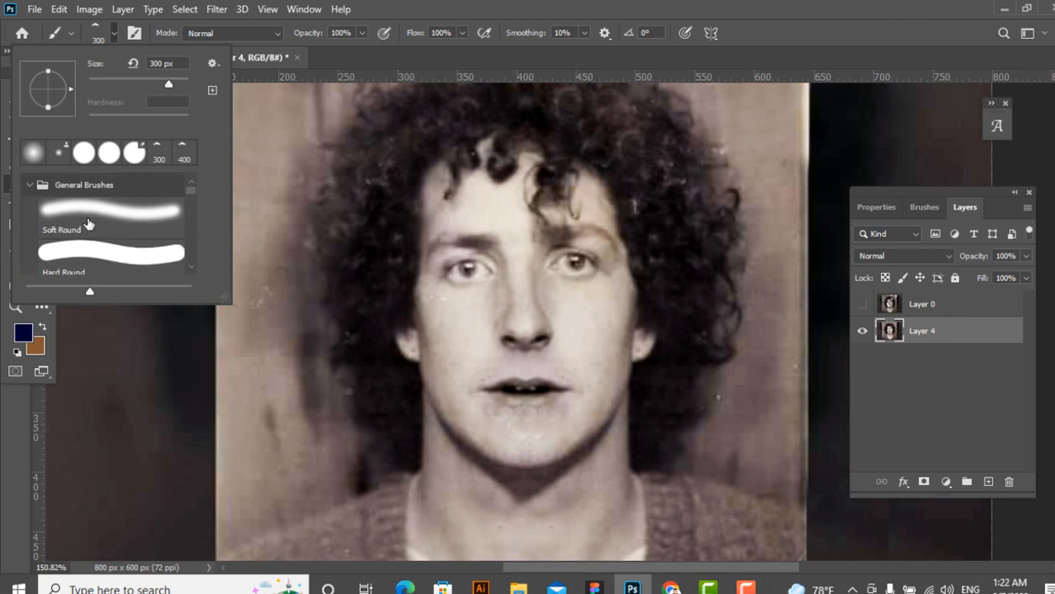
pyautogui.click(85, 219)
pyautogui.click(86, 219)
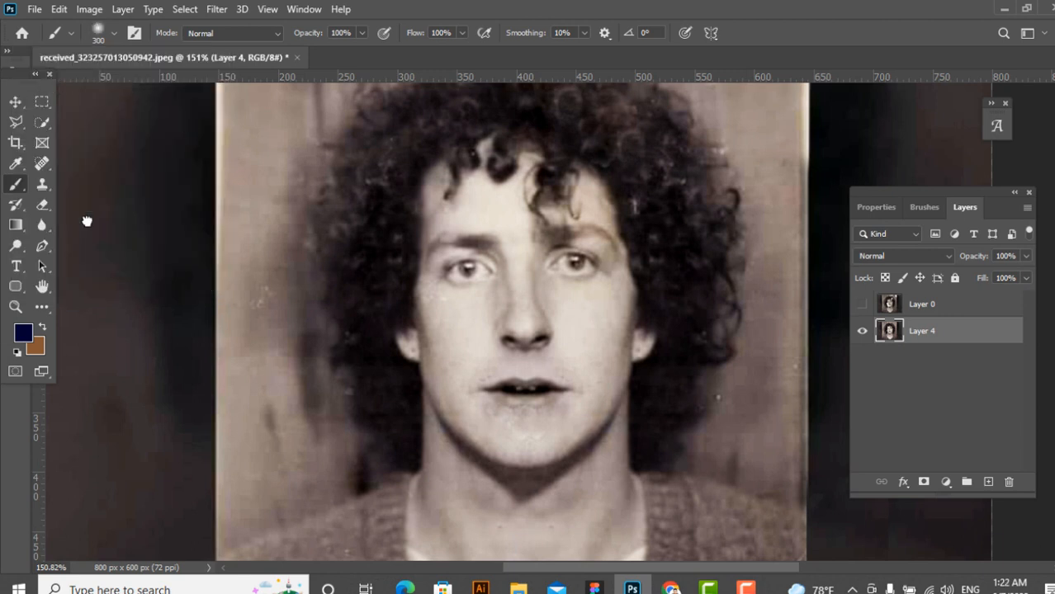
# Set the foreground color to black (000000)
pyautogui.click(25, 334)
pyautogui.click(715, 461)
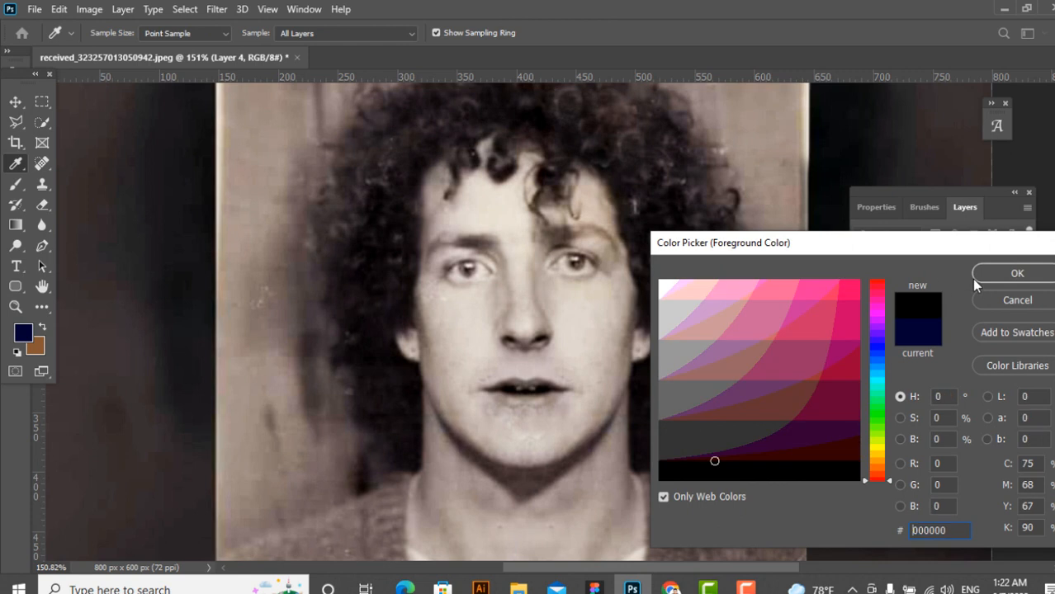
pyautogui.click(700, 464)
pyautogui.click(1042, 270)
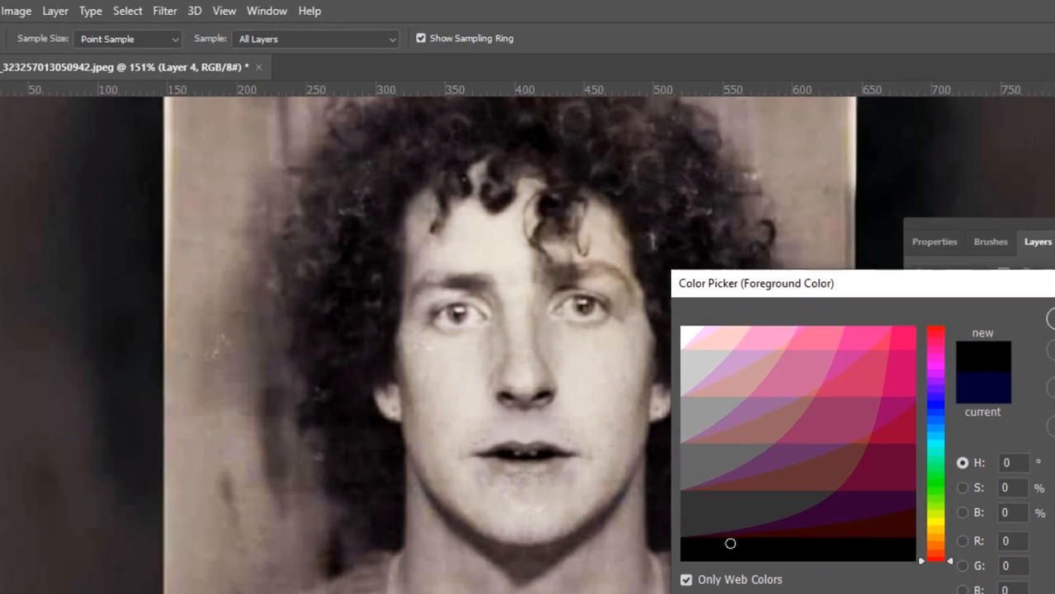
# Set the brush to 61% opacity and 52% flow, and reduce its size to 10 px
pyautogui.click(212, 63)
pyautogui.moveTo(210, 101); pyautogui.dragTo(154, 103)
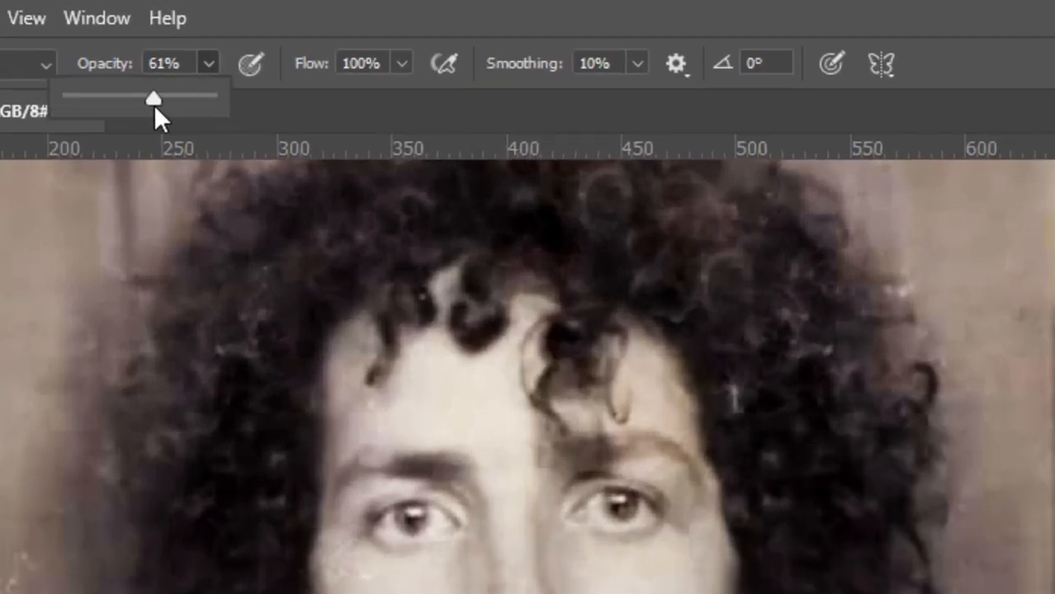
pyautogui.click(404, 63)
pyautogui.moveTo(387, 95); pyautogui.dragTo(330, 98)
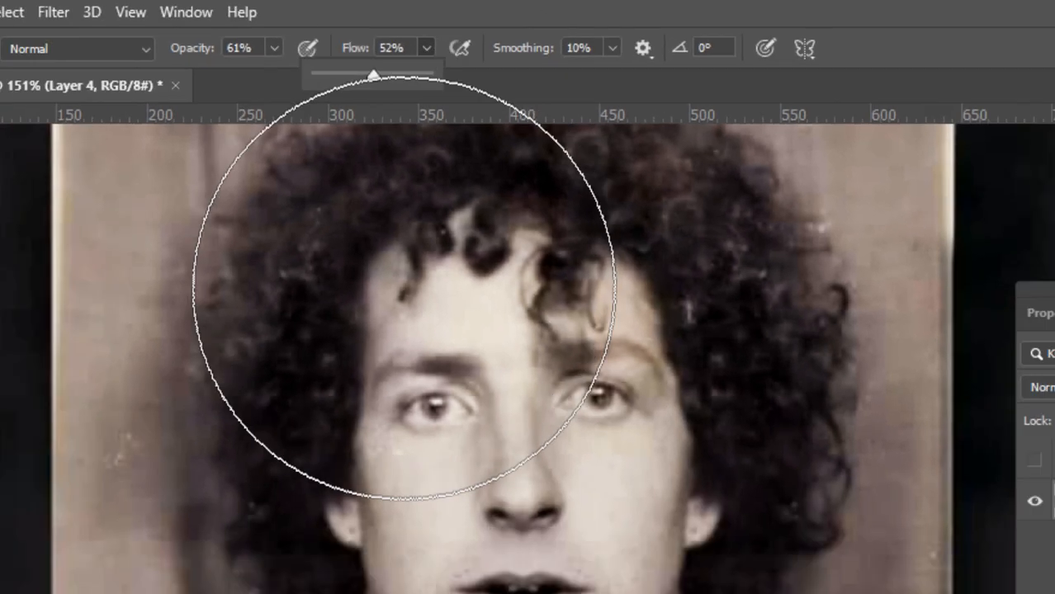
pyautogui.press('[')
pyautogui.press('[')
pyautogui.press('[')
pyautogui.press('[')
pyautogui.press('[')
pyautogui.press('[')
pyautogui.press('[')
pyautogui.press('[')
pyautogui.press('[')
pyautogui.press('[')
pyautogui.press('[')
pyautogui.press('[')
pyautogui.press('[')
pyautogui.press('[')
pyautogui.press('[')
pyautogui.press('[')
pyautogui.press('[')
pyautogui.press('[')
pyautogui.press('[')
pyautogui.press('[')
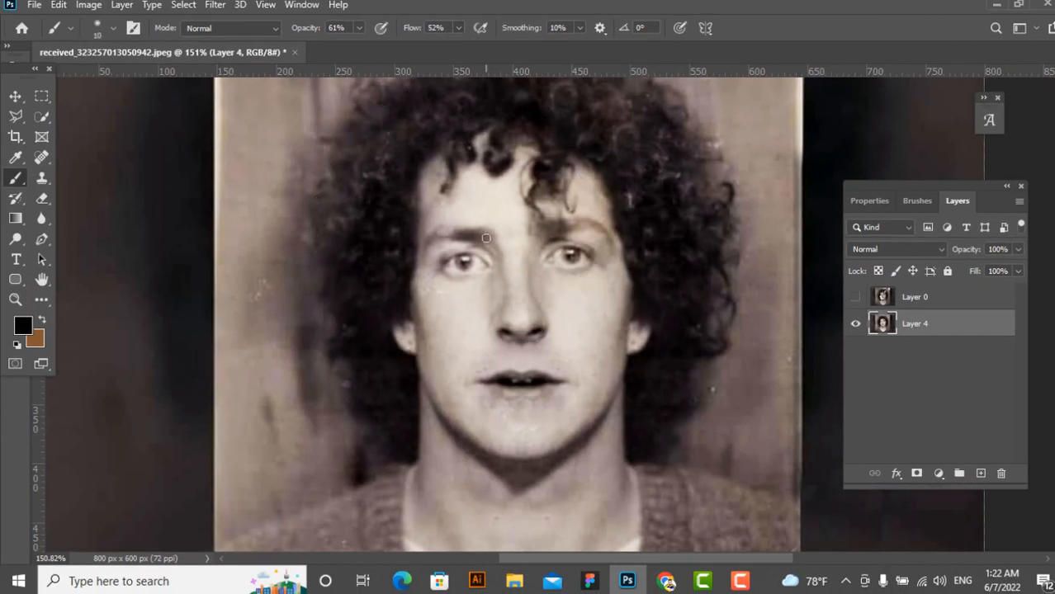
# Darken both of the man's eyebrows on Layer 4 with a 15 px black brush at 21% opacity
pyautogui.scroll(5, 486, 238)
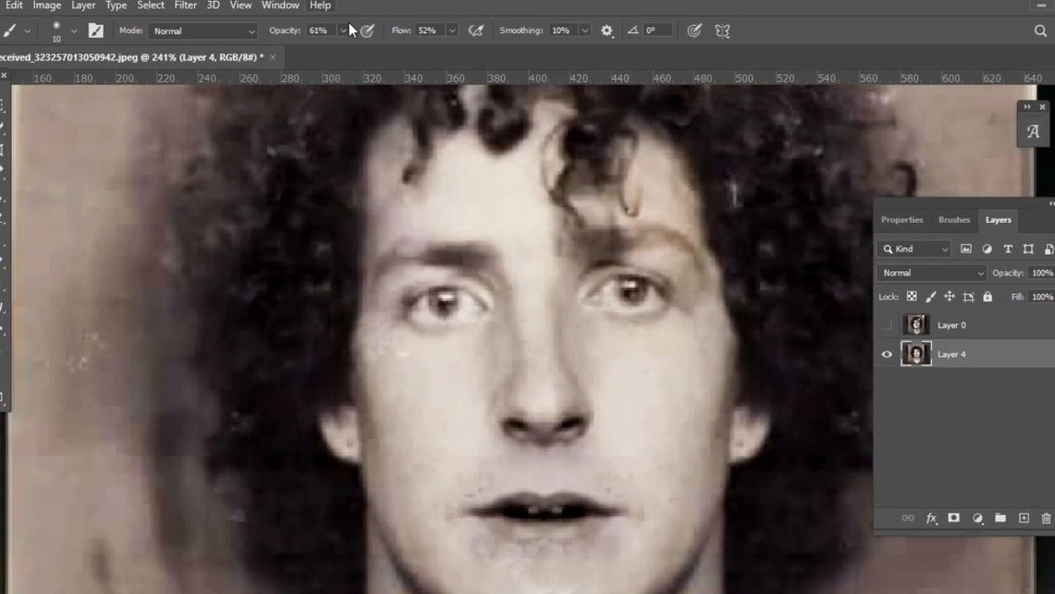
pyautogui.click(359, 27)
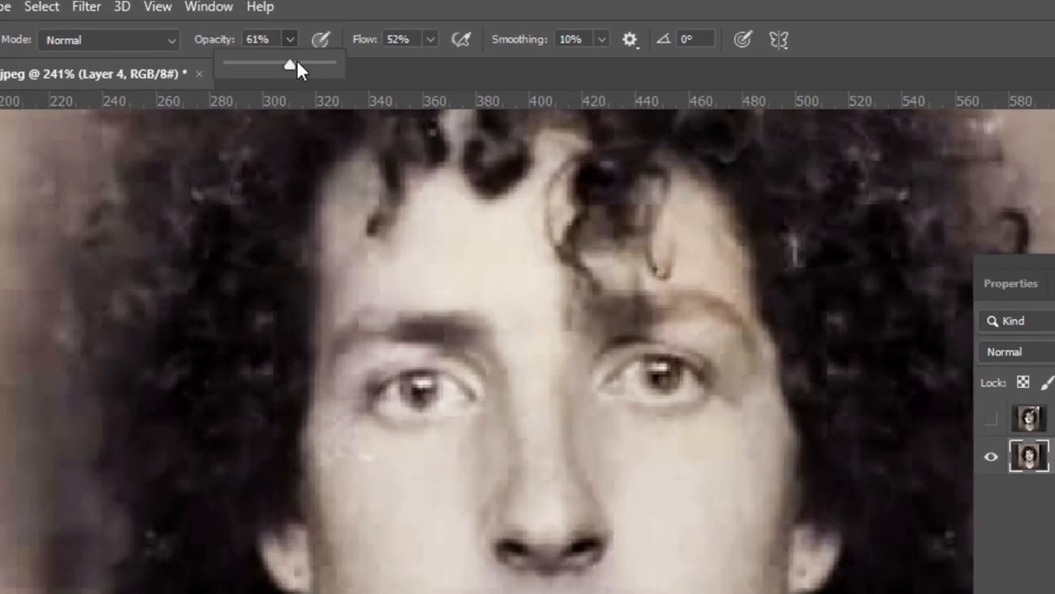
pyautogui.moveTo(247, 73); pyautogui.dragTo(246, 73)
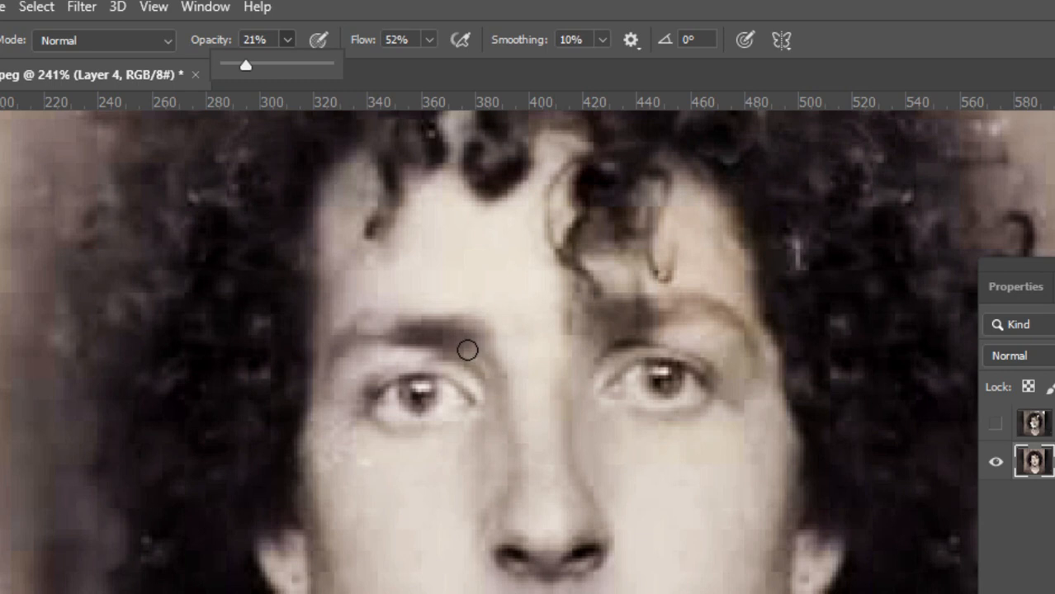
pyautogui.press(']')
pyautogui.press(']')
pyautogui.press(']')
pyautogui.press('[')
pyautogui.press('[')
pyautogui.moveTo(459, 331)
pyautogui.mouseDown()
pyautogui.moveTo(376, 324)
pyautogui.moveTo(337, 343)
pyautogui.mouseUp()
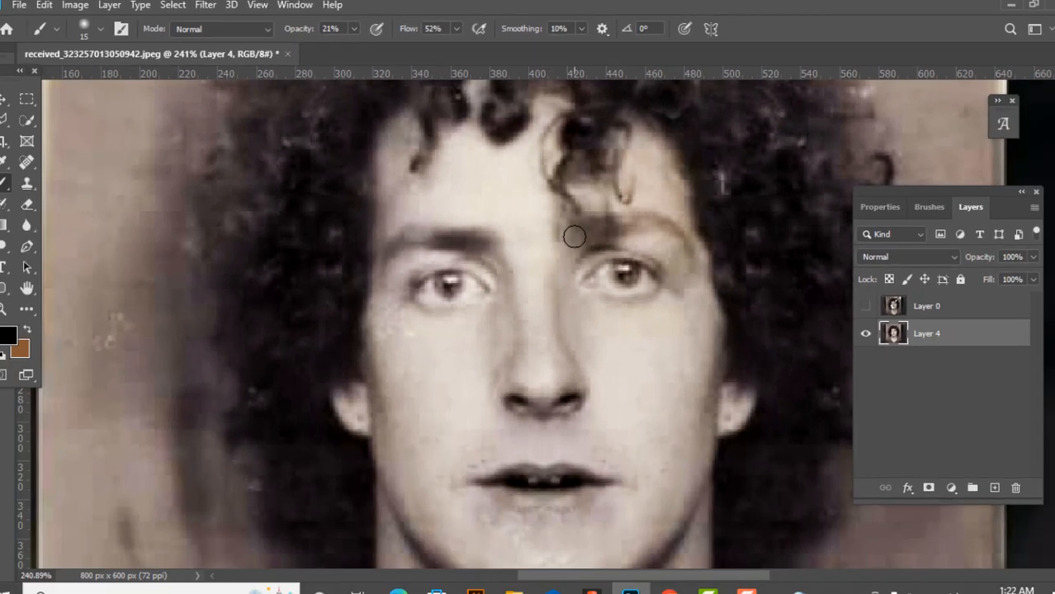
pyautogui.moveTo(588, 216); pyautogui.dragTo(681, 226)
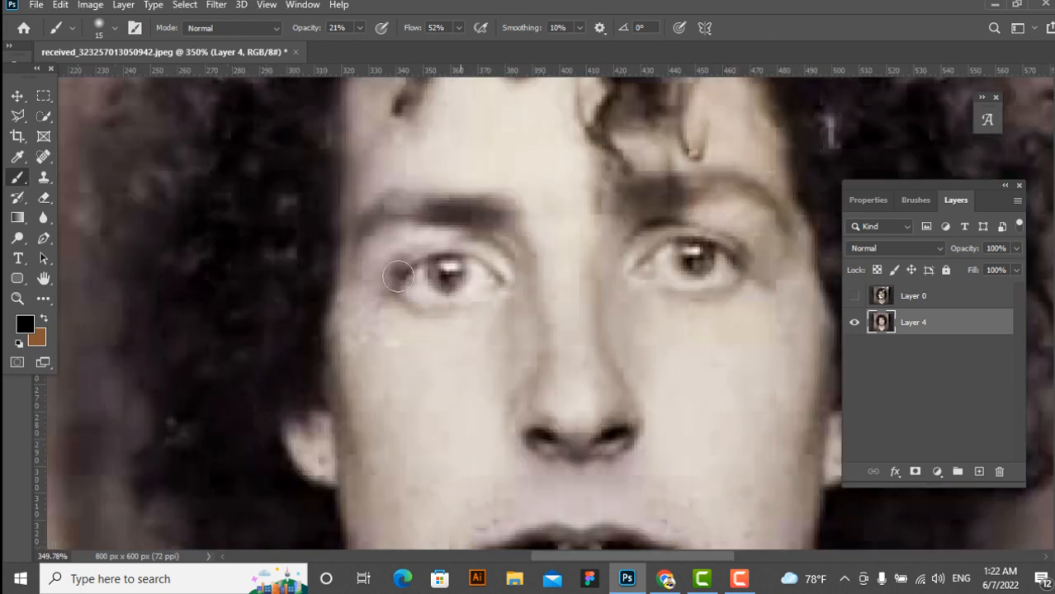
# Darken the pupils of both eyes with the black brush at 45% opacity
pyautogui.scroll(2, 454, 281)
pyautogui.click(360, 28)
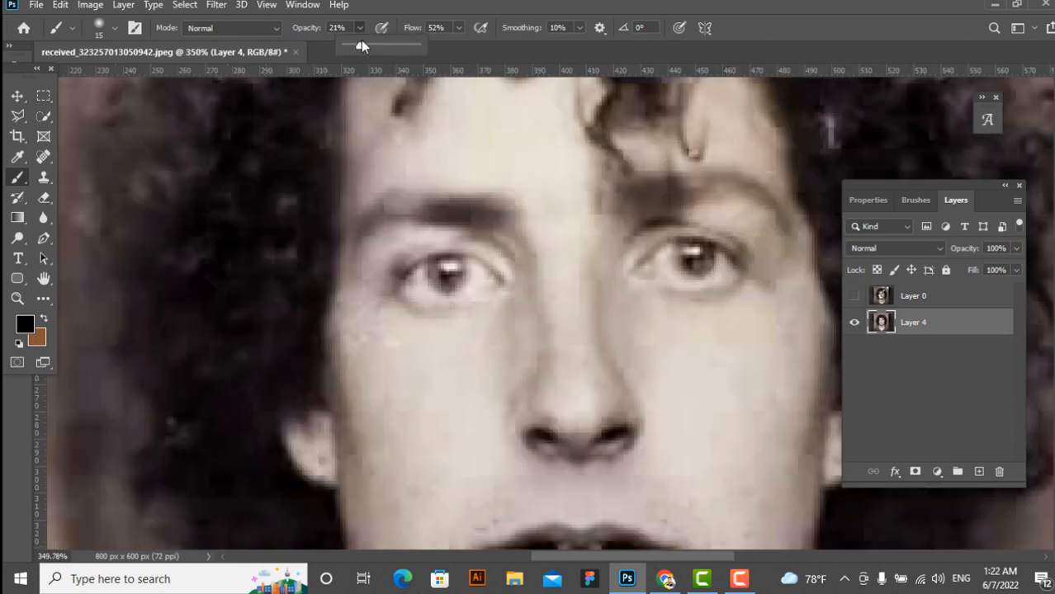
pyautogui.moveTo(379, 55); pyautogui.dragTo(382, 55)
pyautogui.click(442, 270)
pyautogui.click(448, 273)
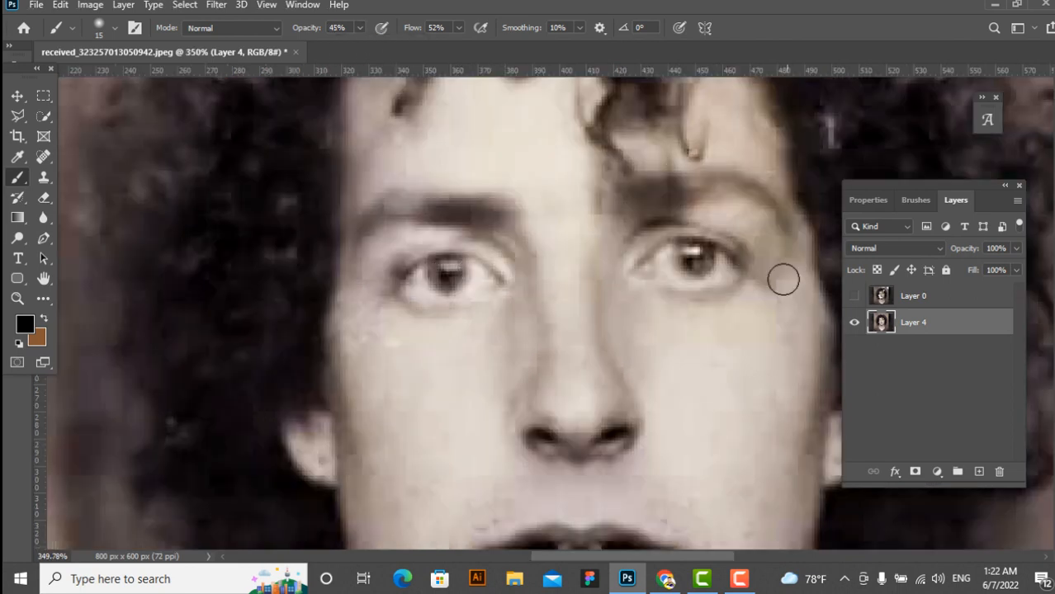
pyautogui.click(695, 258)
pyautogui.click(695, 258)
# Deselect the layer and examine the whole portrait at several magnifications for remaining flaws
pyautogui.scroll(-6, 459, 271)
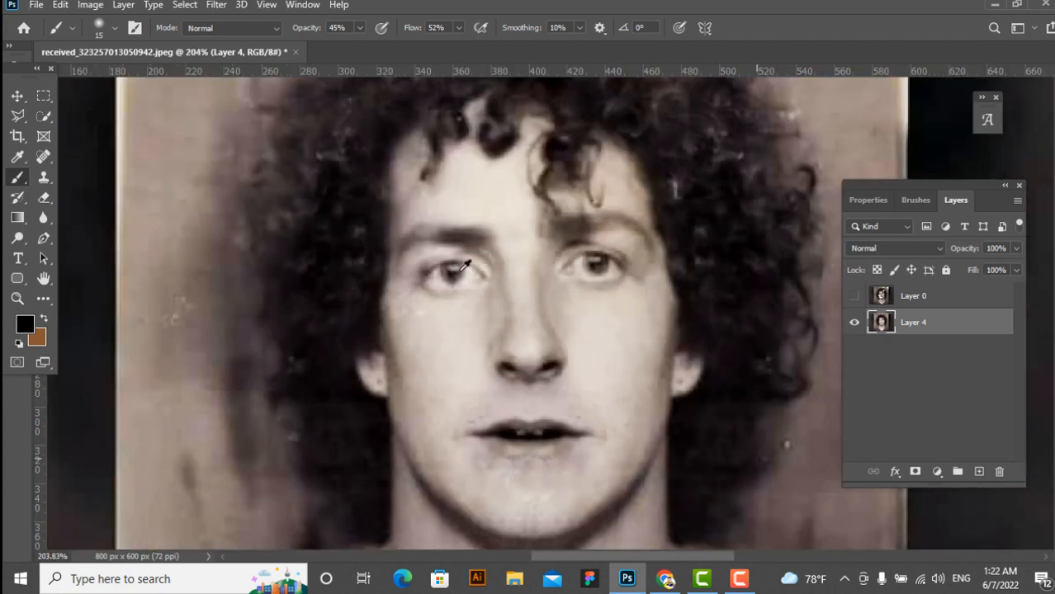
pyautogui.scroll(-2, 497, 371)
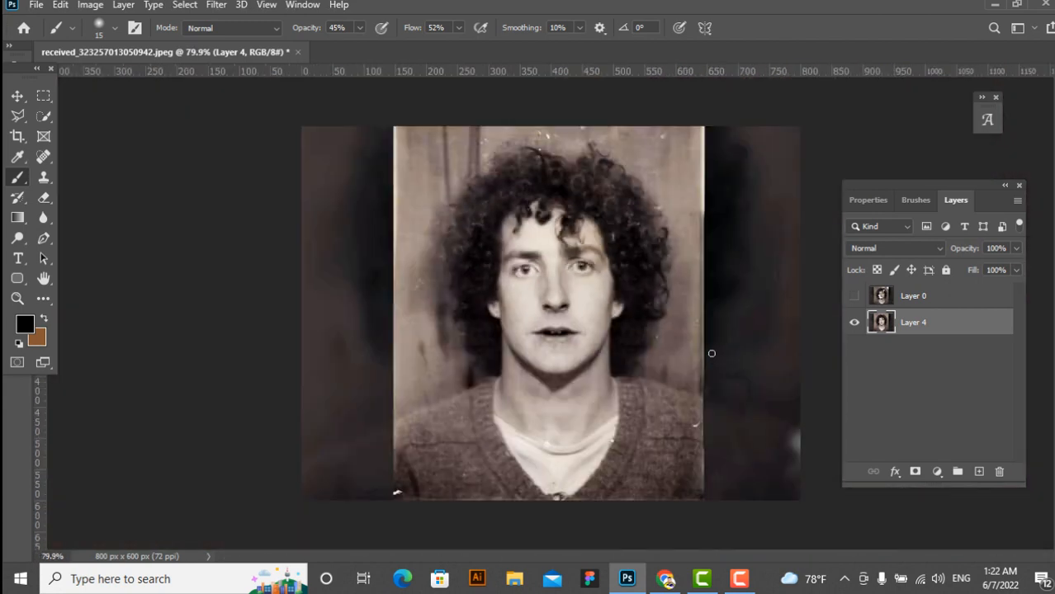
pyautogui.scroll(-1, 752, 353)
pyautogui.click(18, 96)
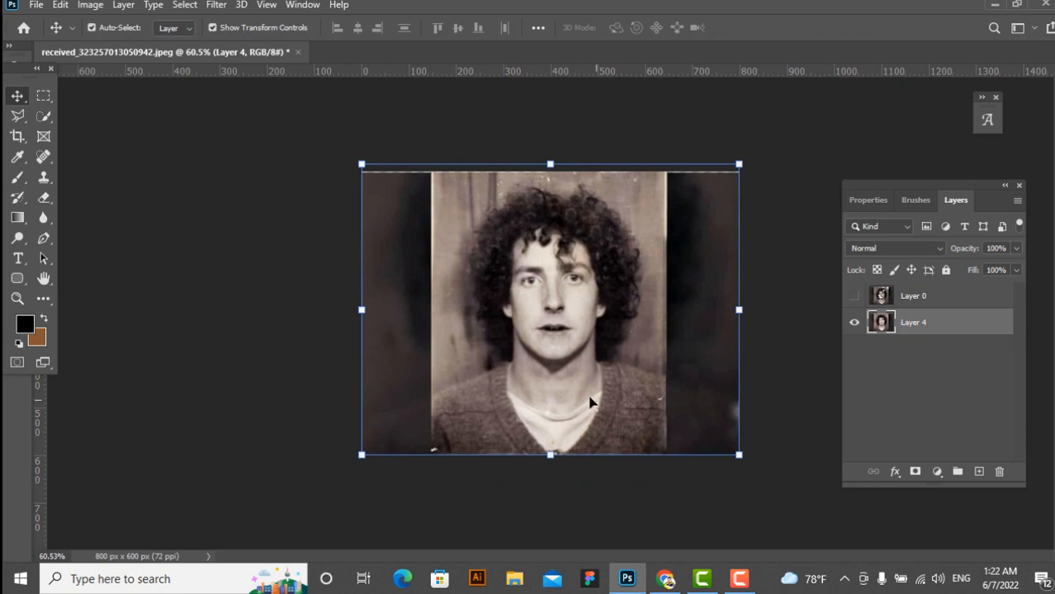
pyautogui.click(196, 213)
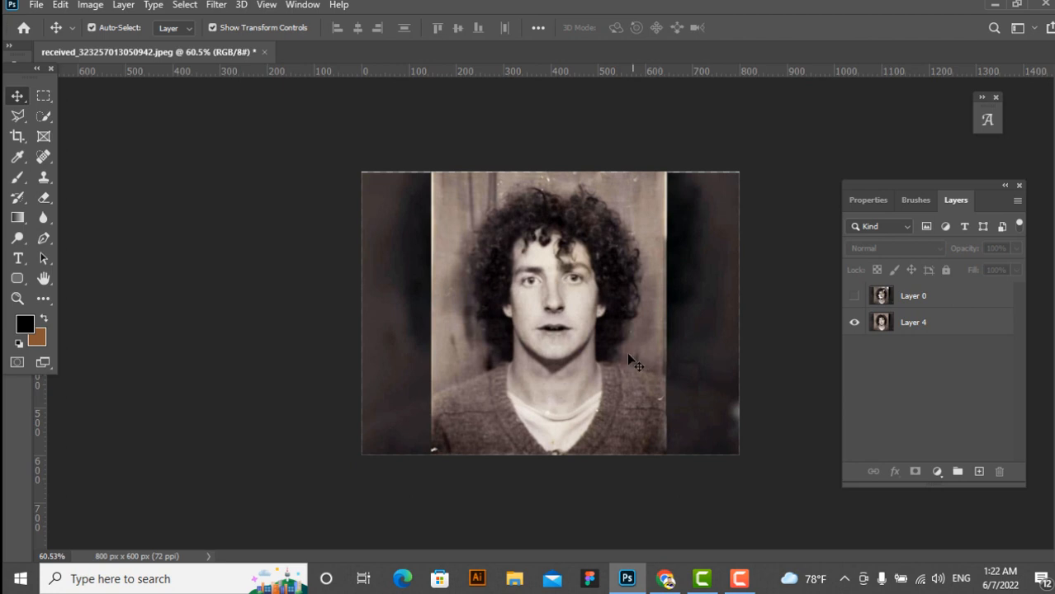
pyautogui.scroll(1, 629, 357)
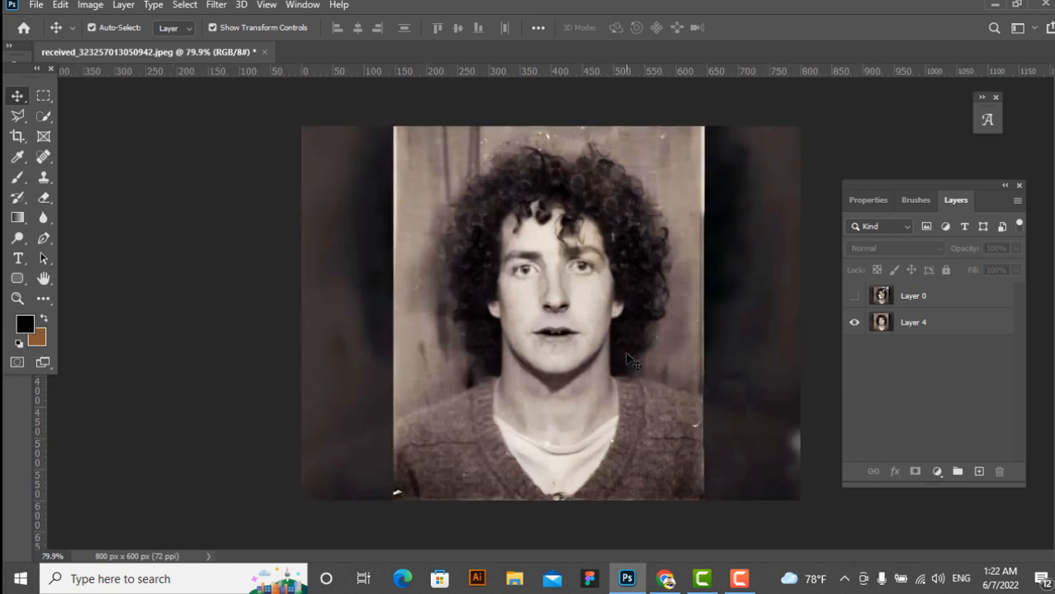
pyautogui.scroll(1, 627, 357)
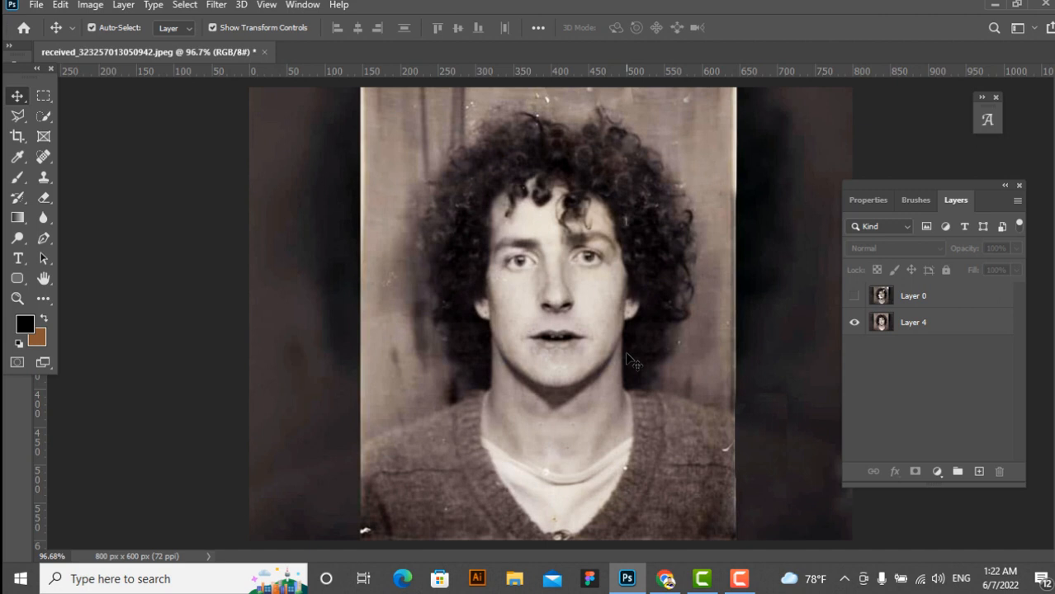
pyautogui.scroll(1, 461, 444)
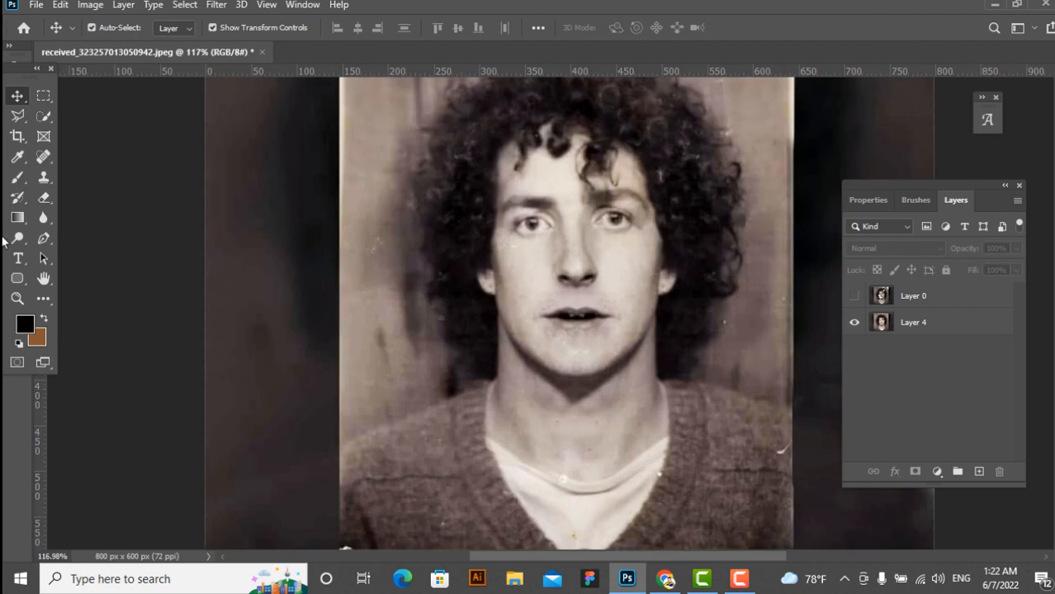
pyautogui.scroll(-1, 45, 213)
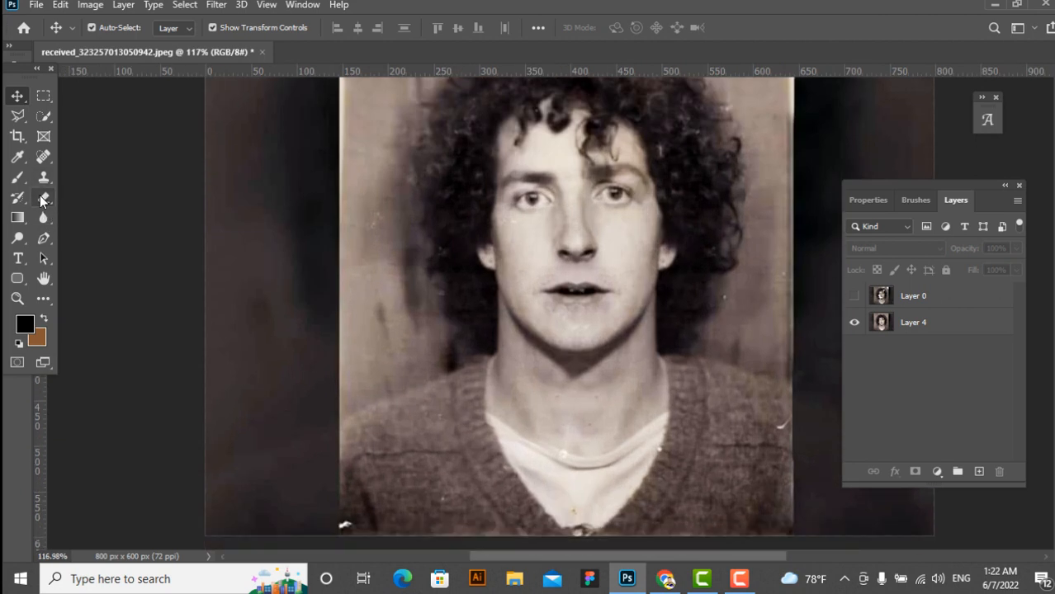
# Clone out the white spot at the photo's lower-left corner and the white scratch on the sweater's right shoulder with a 35 px Clone Stamp on Layer 4
pyautogui.click(38, 183)
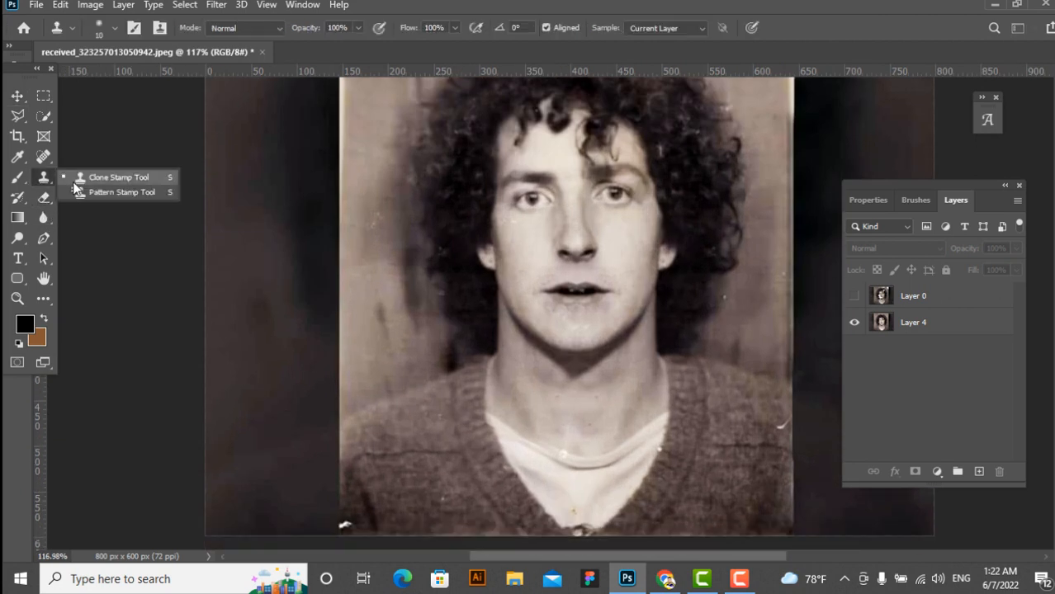
pyautogui.click(74, 183)
pyautogui.scroll(-2, 322, 431)
pyautogui.click(889, 330)
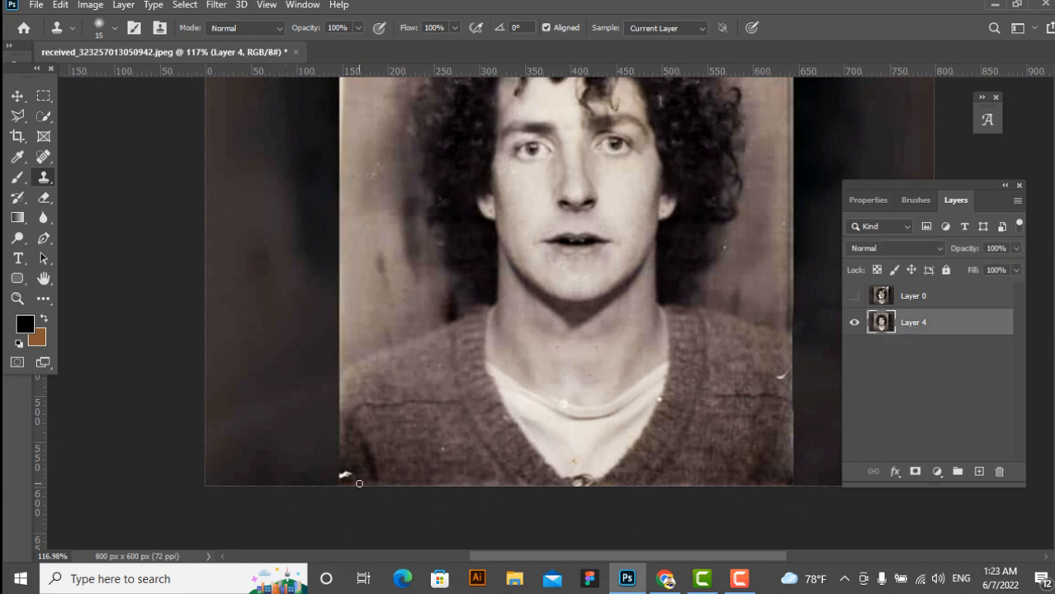
pyautogui.press(']')
pyautogui.moveTo(345, 475); pyautogui.dragTo(342, 479)
pyautogui.click(770, 382)
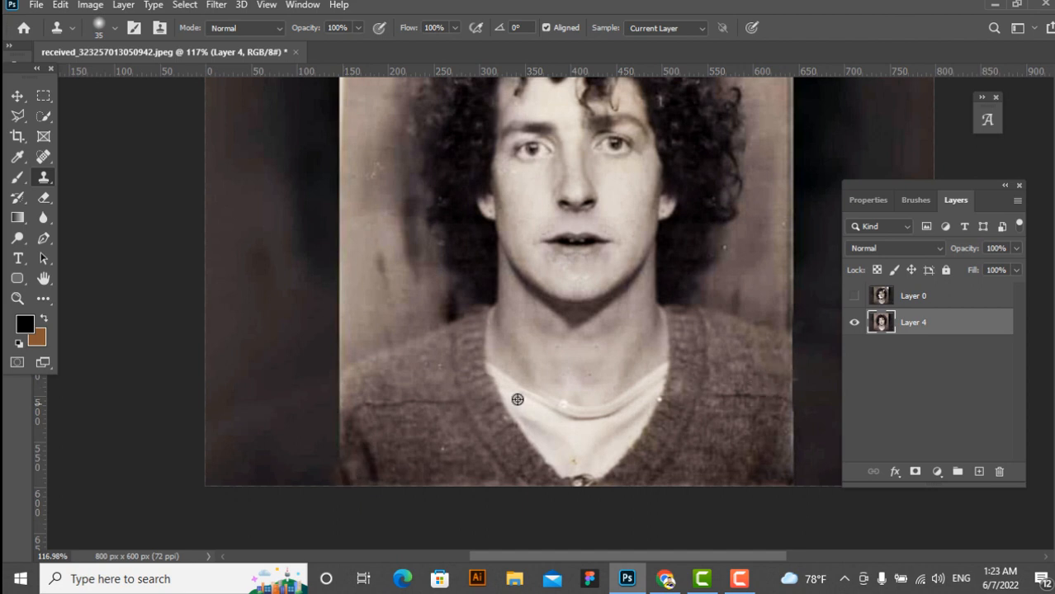
# Select both sides of the sweater on Layer 4 with Quick Selection, leaving out the undershirt, and feather the selection by 3 pixels
pyautogui.scroll(-2, 436, 380)
pyautogui.click(44, 116)
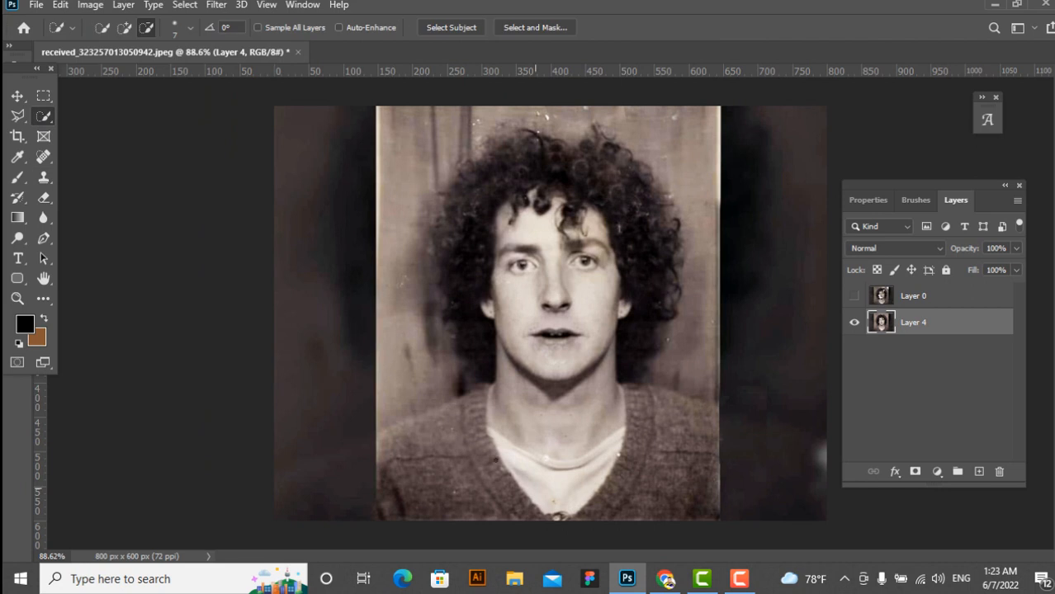
pyautogui.moveTo(476, 392)
pyautogui.mouseDown()
pyautogui.moveTo(441, 430)
pyautogui.moveTo(391, 447)
pyautogui.moveTo(455, 509)
pyautogui.mouseUp()
pyautogui.moveTo(615, 515)
pyautogui.mouseDown()
pyautogui.moveTo(659, 481)
pyautogui.moveTo(657, 436)
pyautogui.mouseUp()
pyautogui.moveTo(642, 400); pyautogui.dragTo(648, 390)
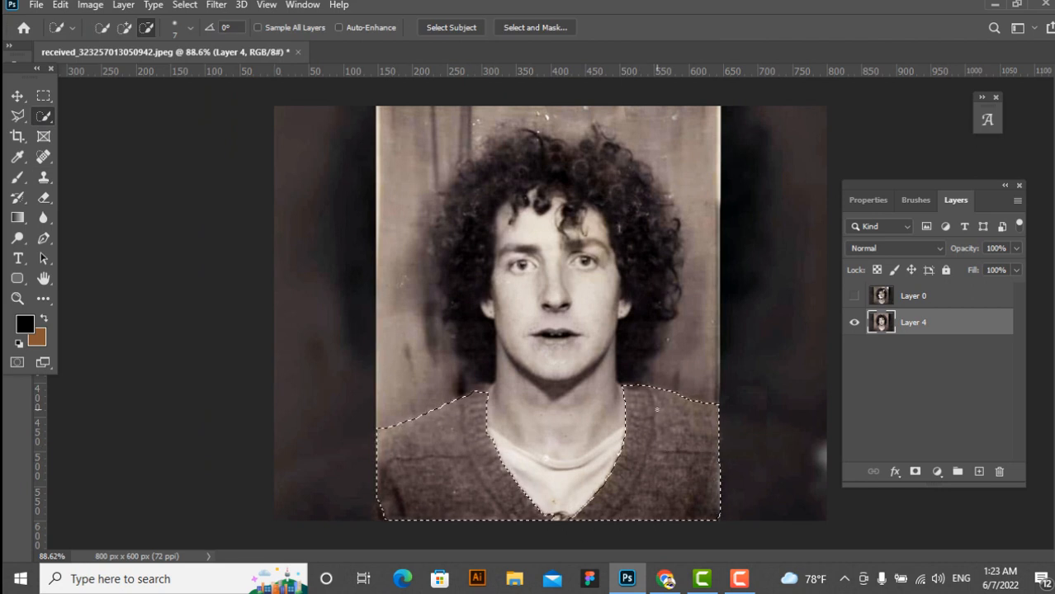
pyautogui.rightClick(656, 423)
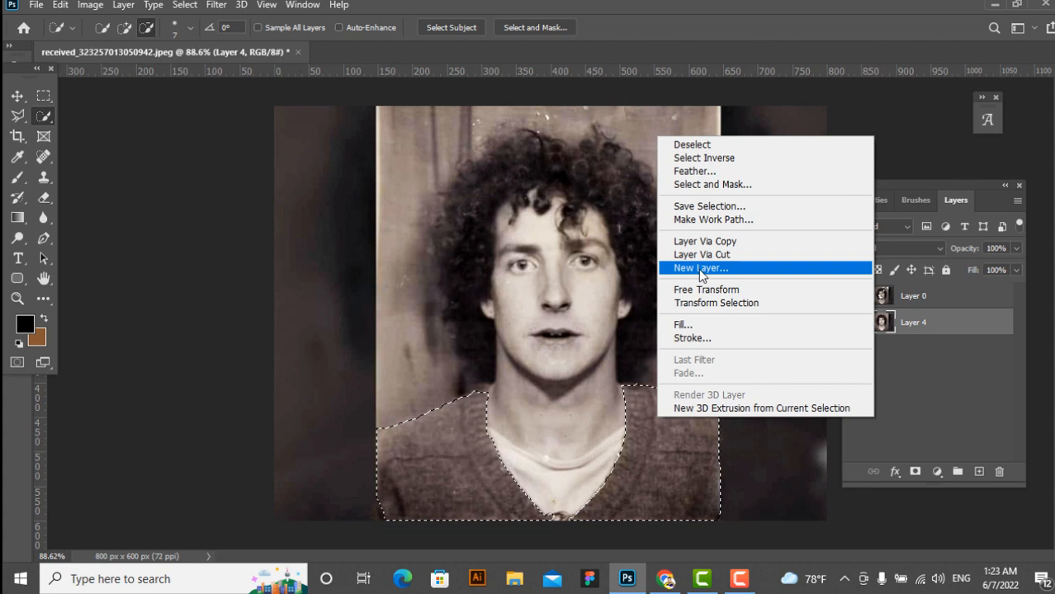
pyautogui.click(726, 171)
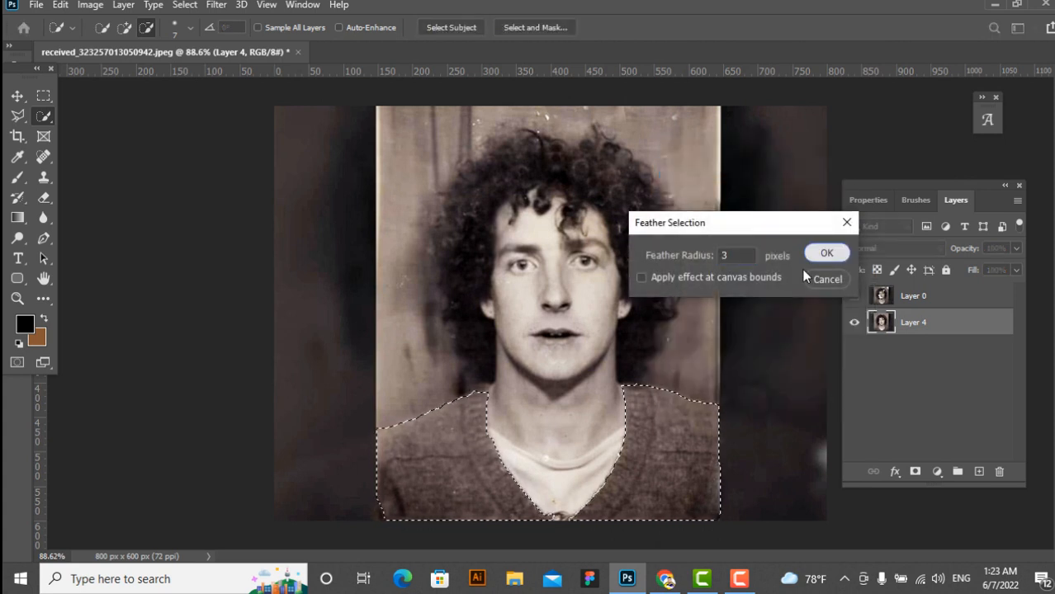
pyautogui.click(825, 253)
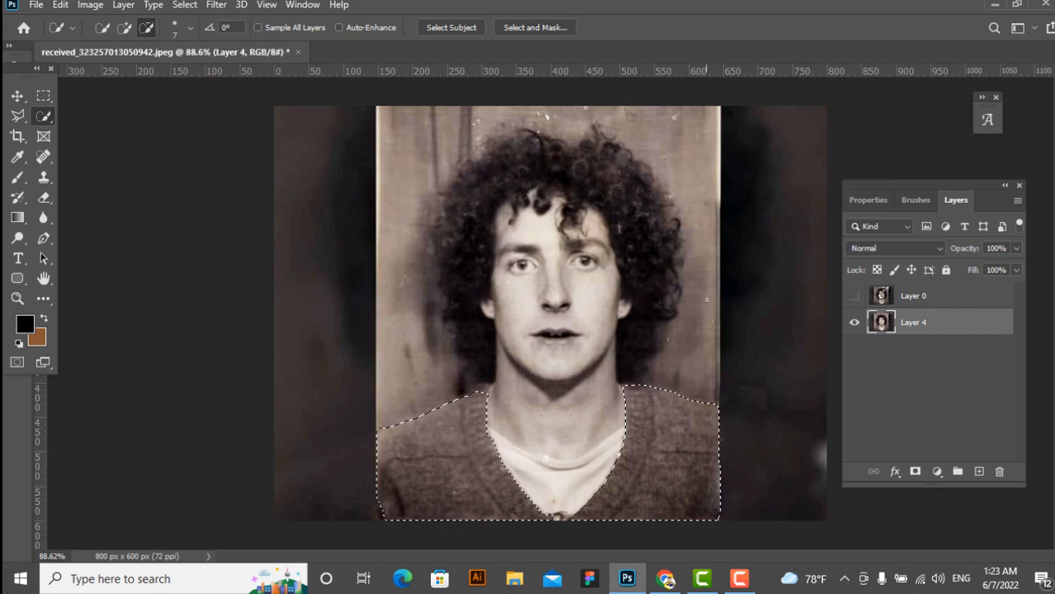
# Darken the selected sweater with a Curves adjustment, mapping RGB input 155 to output 119, and clear the selection
pyautogui.click(59, 5)
pyautogui.click(83, 5)
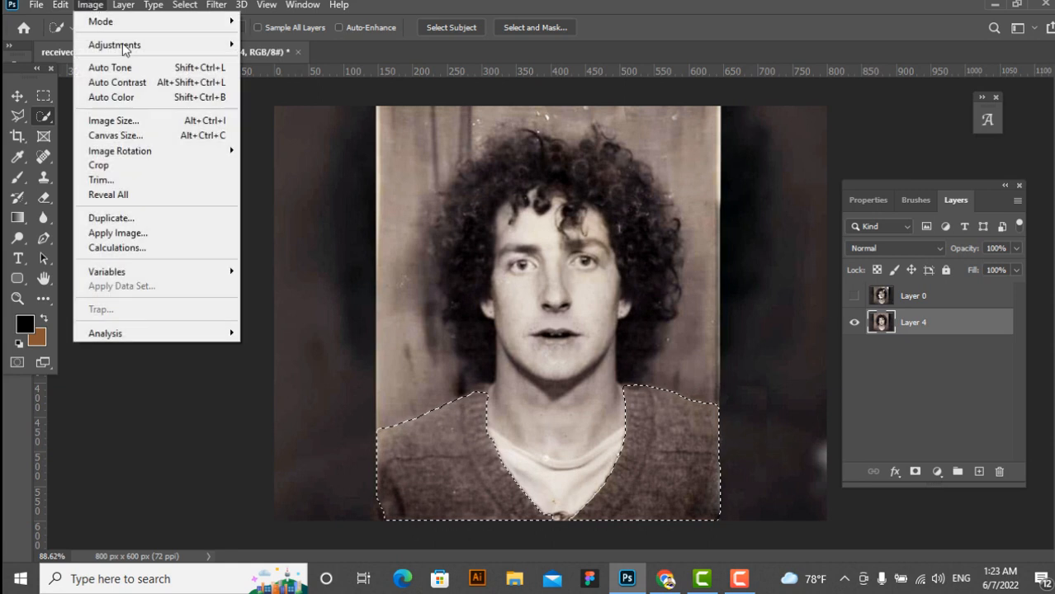
pyautogui.moveTo(141, 46)
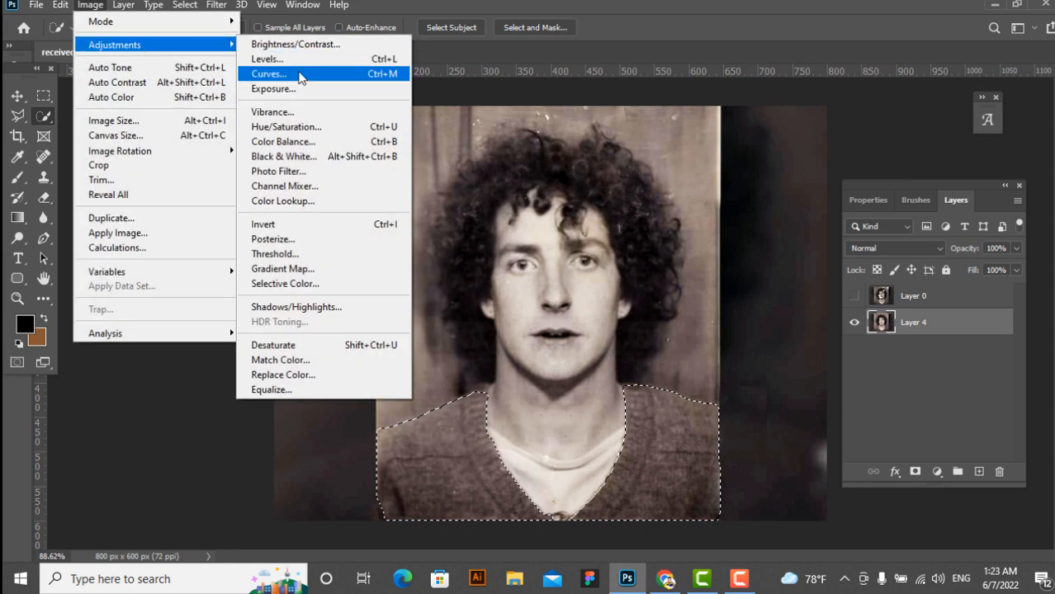
pyautogui.click(301, 74)
pyautogui.moveTo(551, 52); pyautogui.dragTo(894, 52)
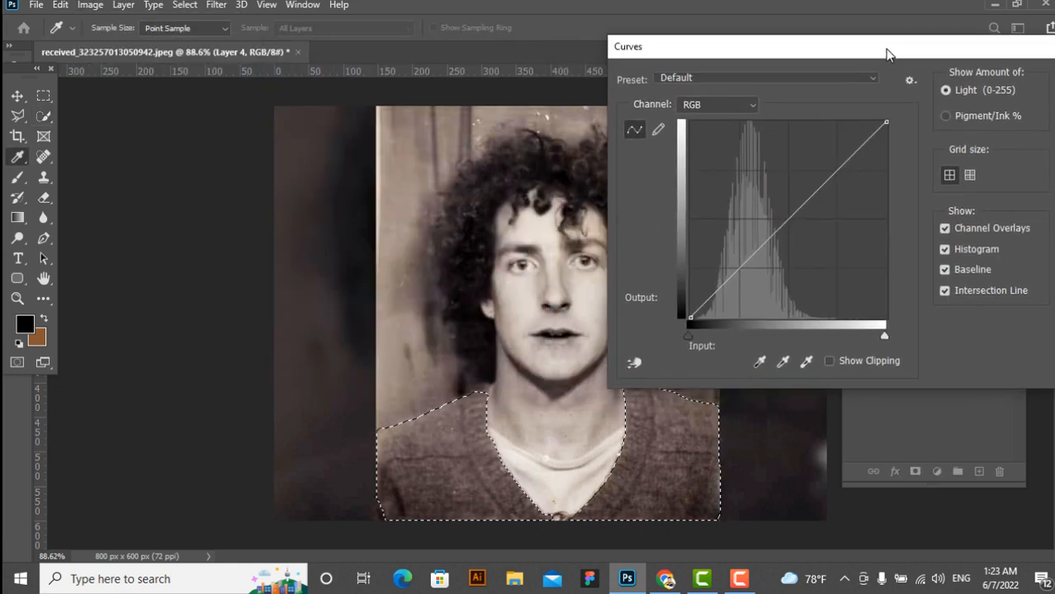
pyautogui.click(794, 219)
pyautogui.moveTo(794, 219); pyautogui.dragTo(810, 226)
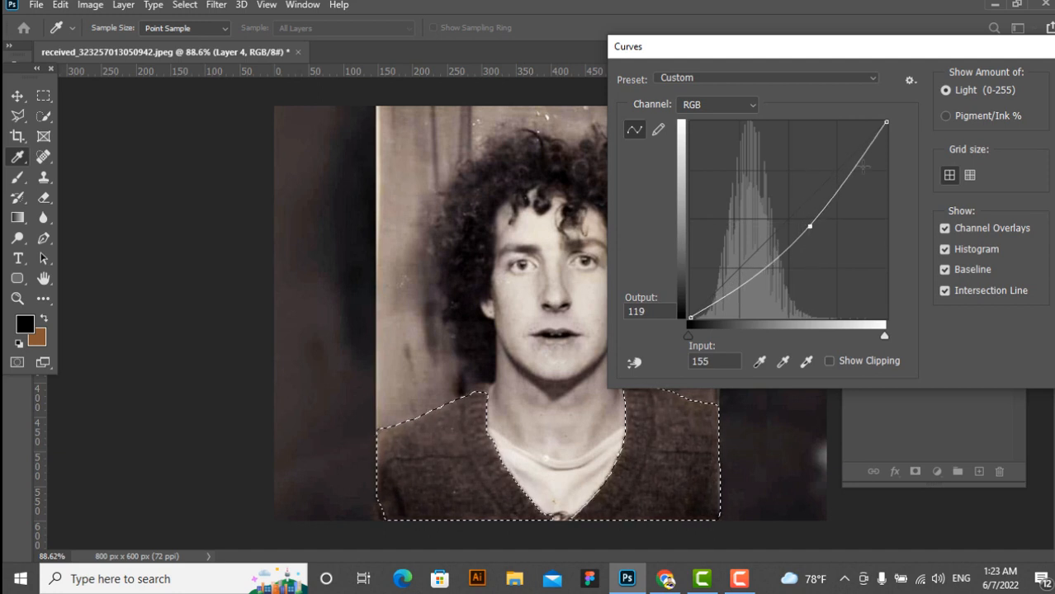
pyautogui.moveTo(975, 52); pyautogui.dragTo(802, 61)
pyautogui.click(921, 90)
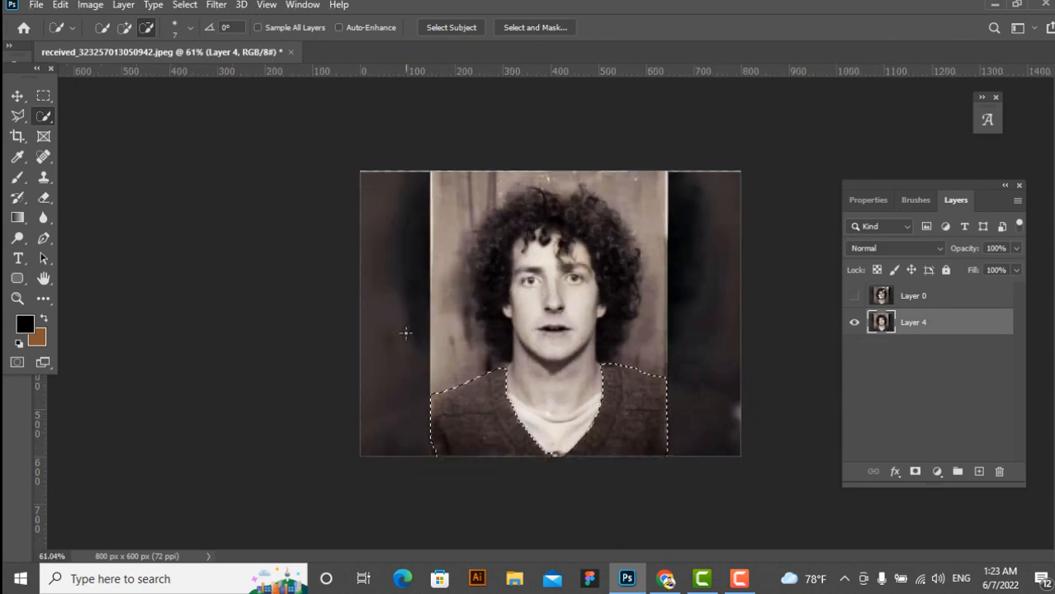
pyautogui.hotkey('ctrl', 'd')
# Compare the restored portrait with the damaged original by toggling Layer 0's visibility, leaving the original hidden
pyautogui.scroll(2, 707, 352)
pyautogui.click(953, 297)
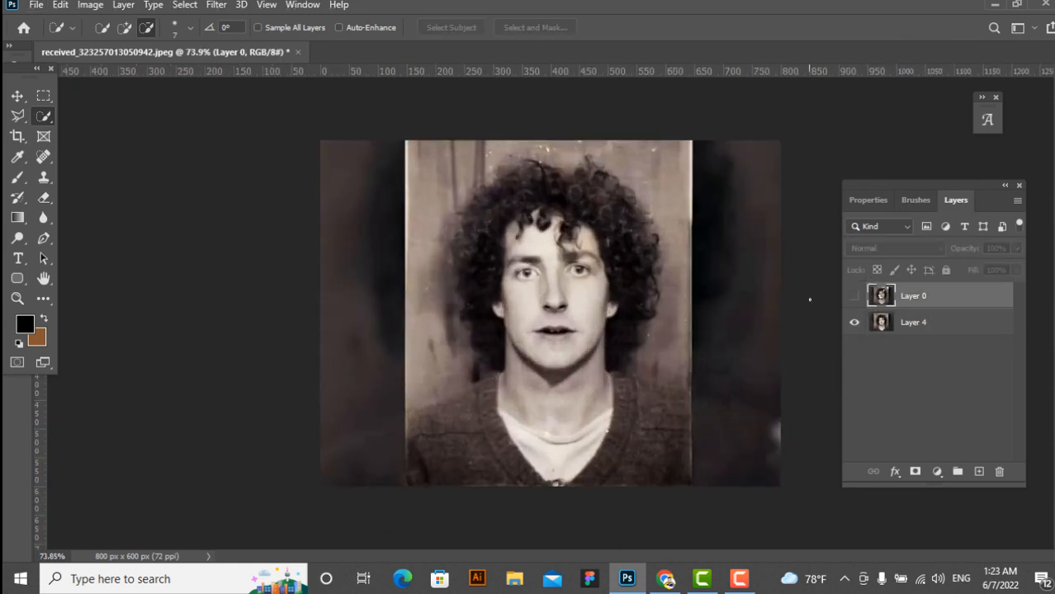
pyautogui.click(854, 299)
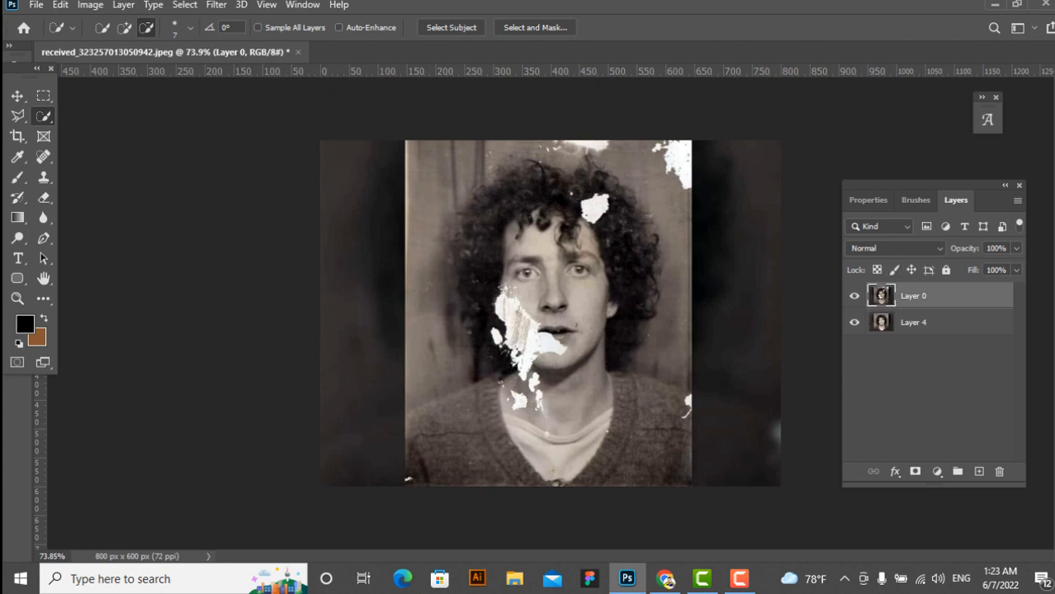
pyautogui.click(854, 302)
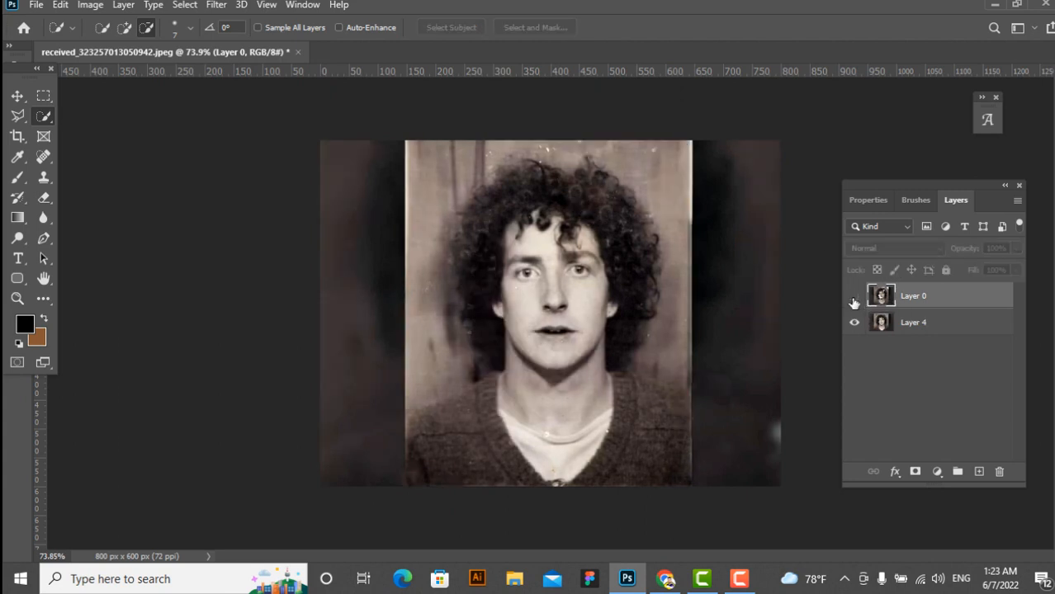
pyautogui.click(853, 302)
pyautogui.click(854, 302)
pyautogui.scroll(2, 619, 304)
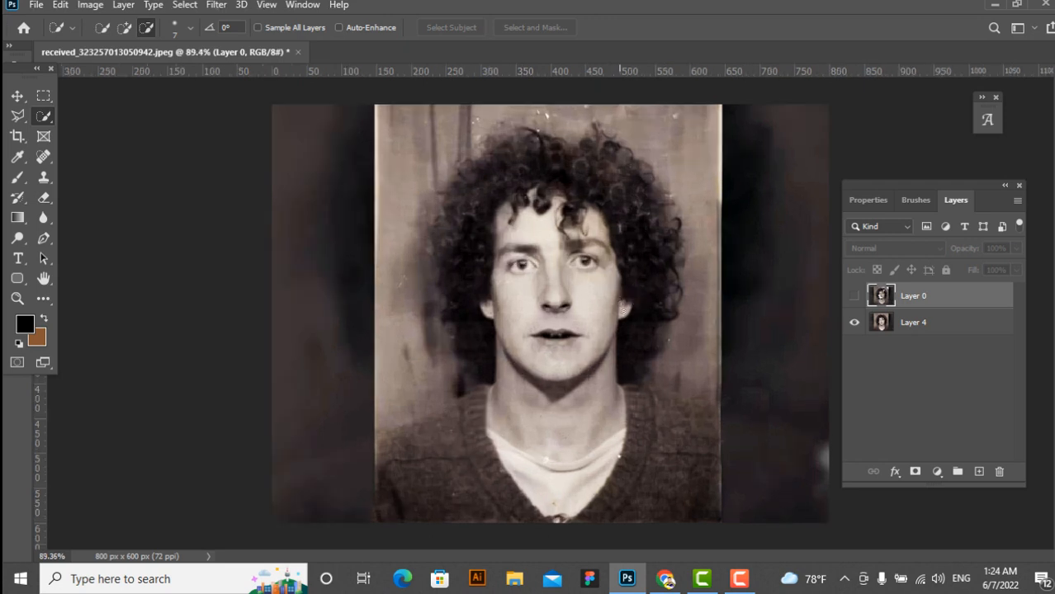
pyautogui.click(739, 579)
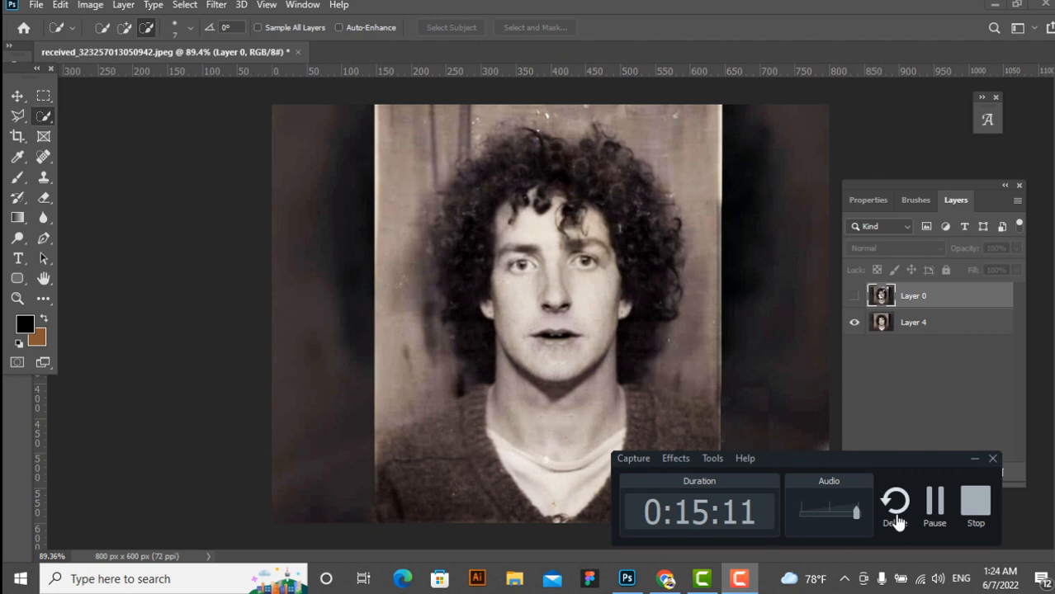
pyautogui.click(934, 504)
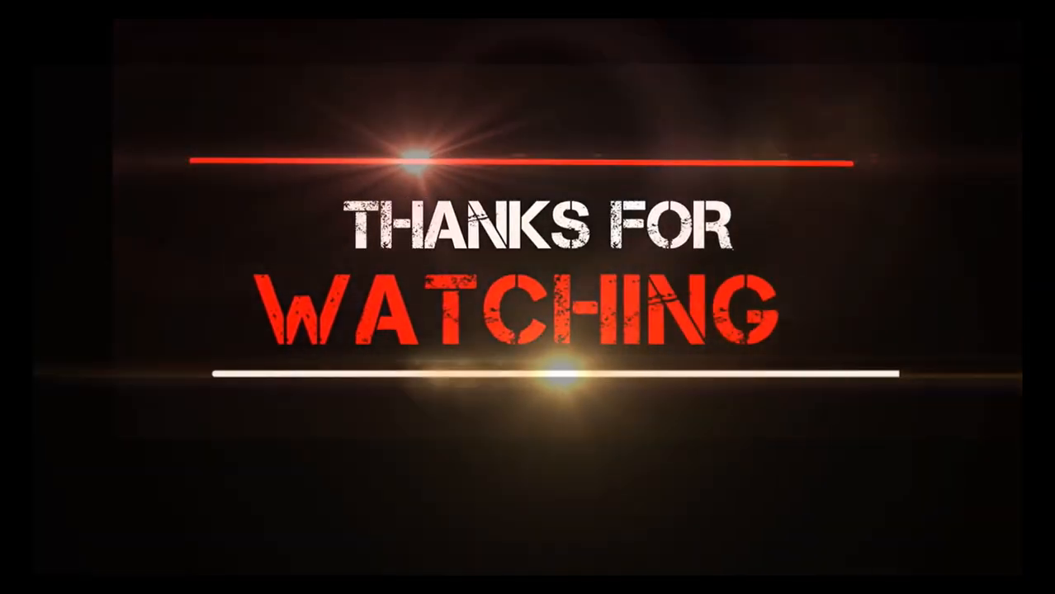